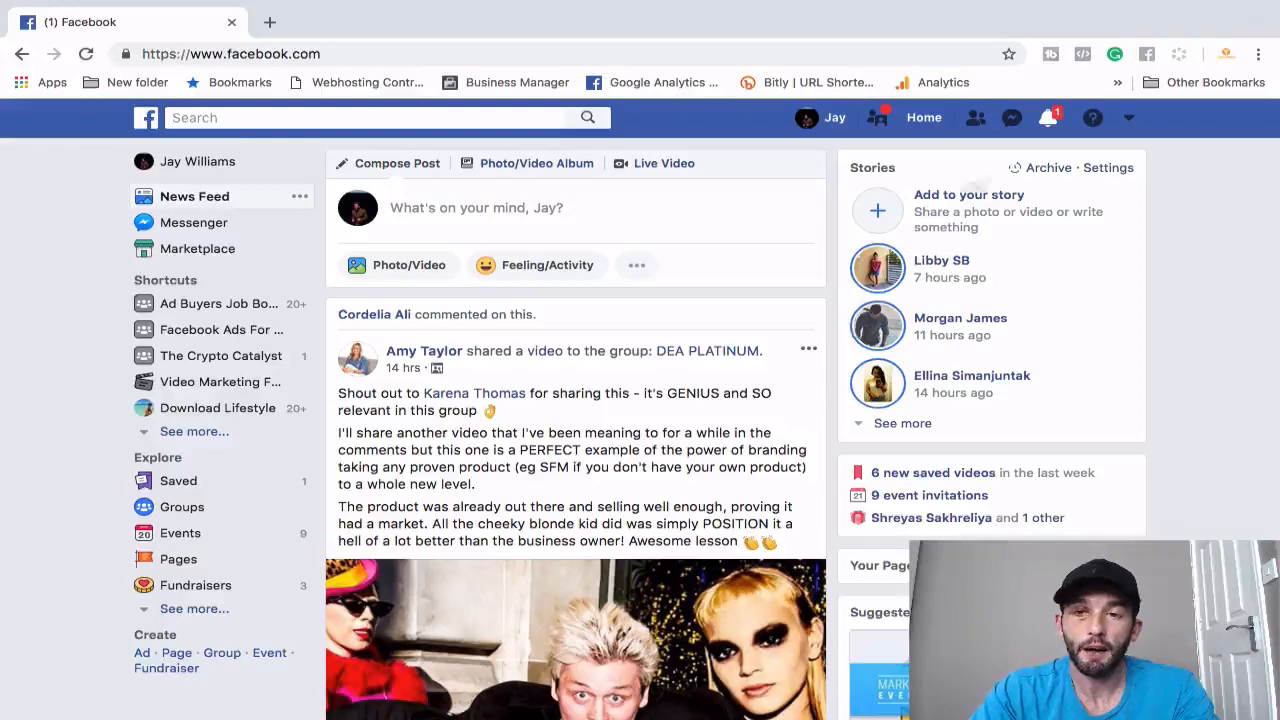
- Open Facebook's Create a Page screen from the account dropdown in the top bar
click(1129, 120)
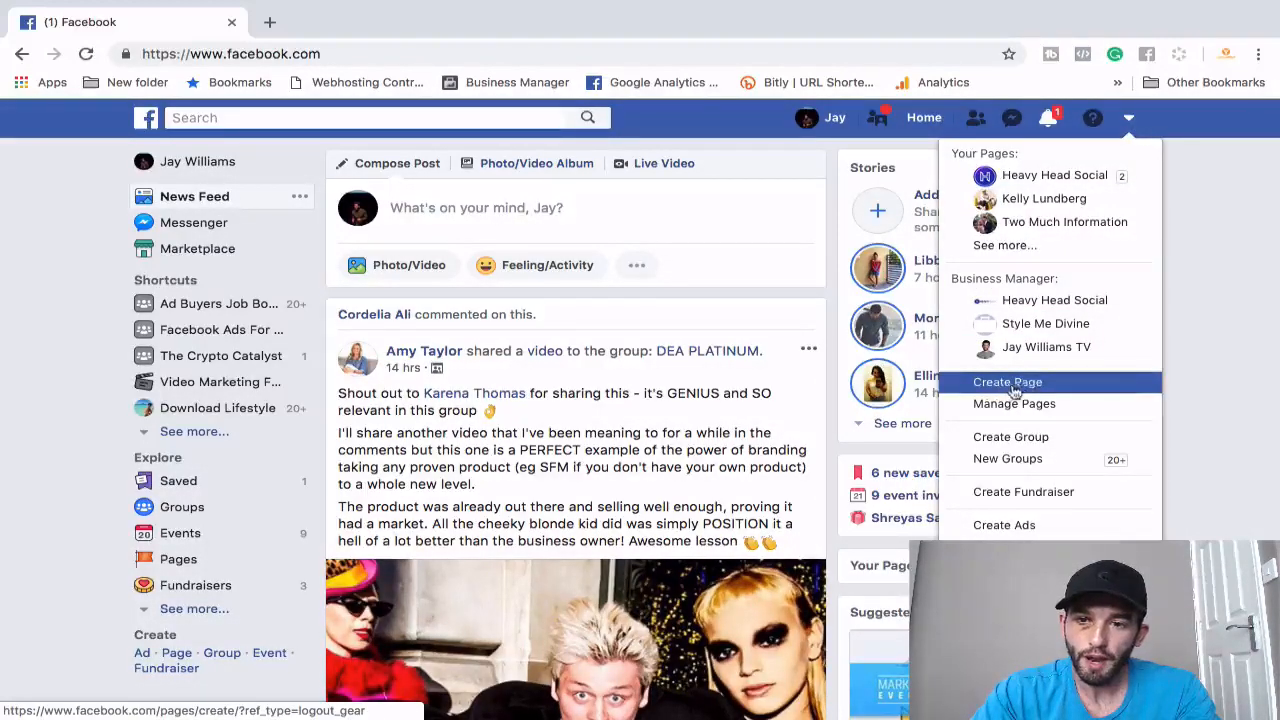
click(1008, 384)
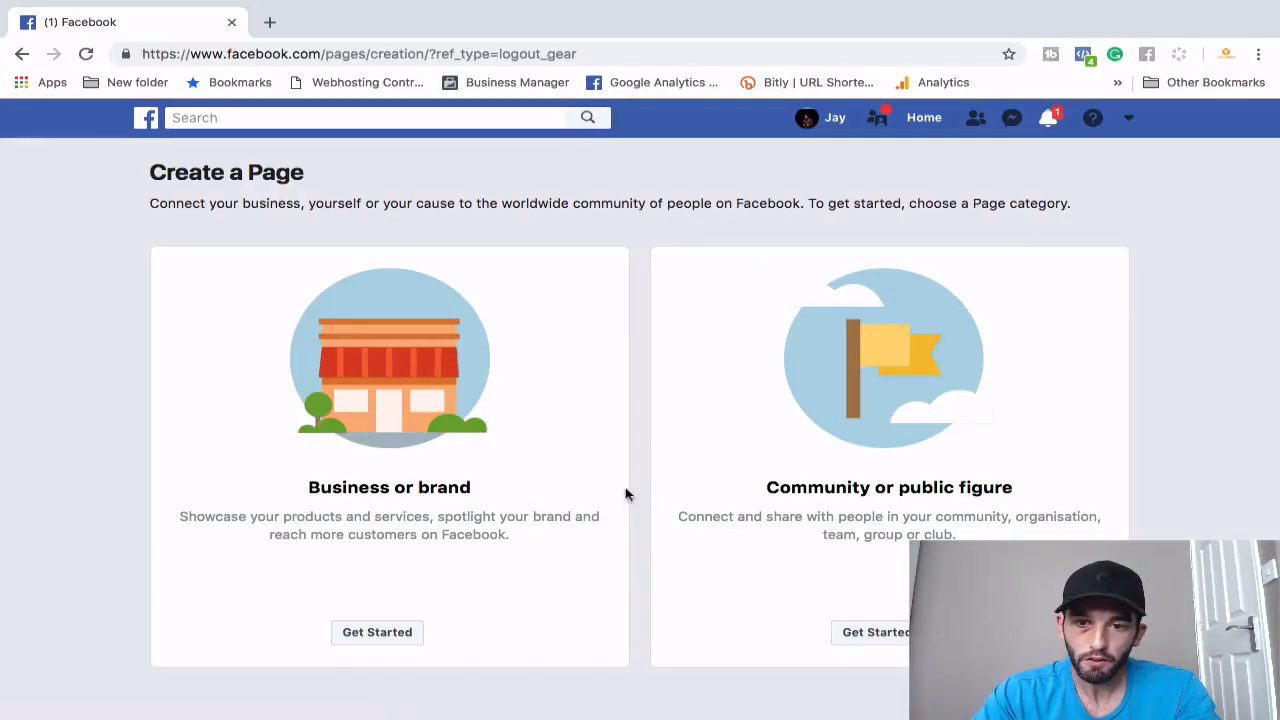
- Choose Business or brand, name the Page 'StylingAcad', and pick the Design & fashion category
click(368, 640)
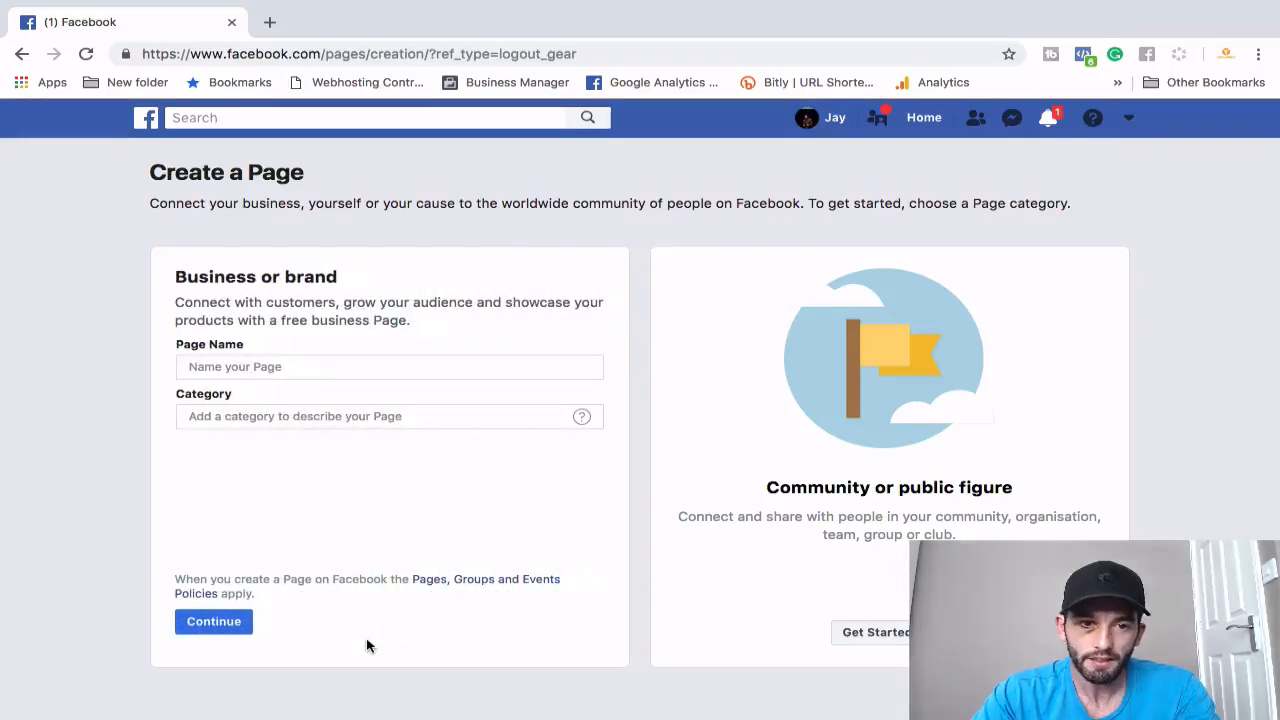
click(249, 376)
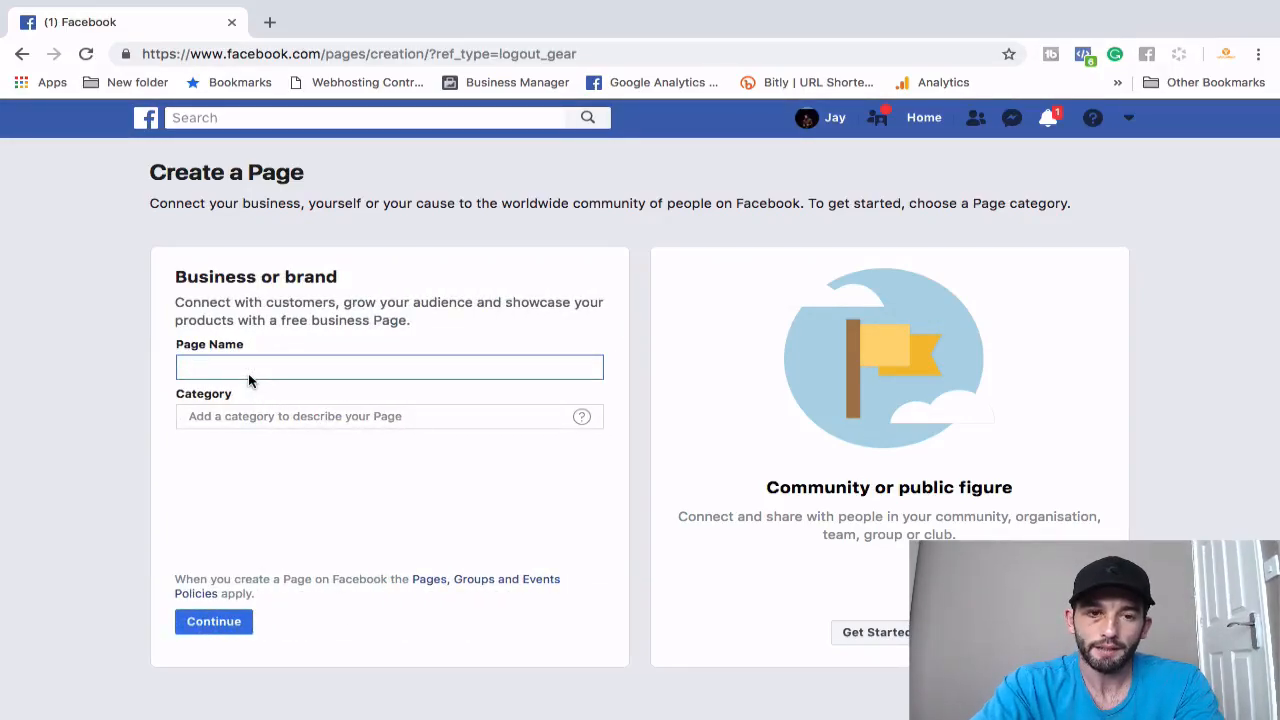
text(StylingAcad)
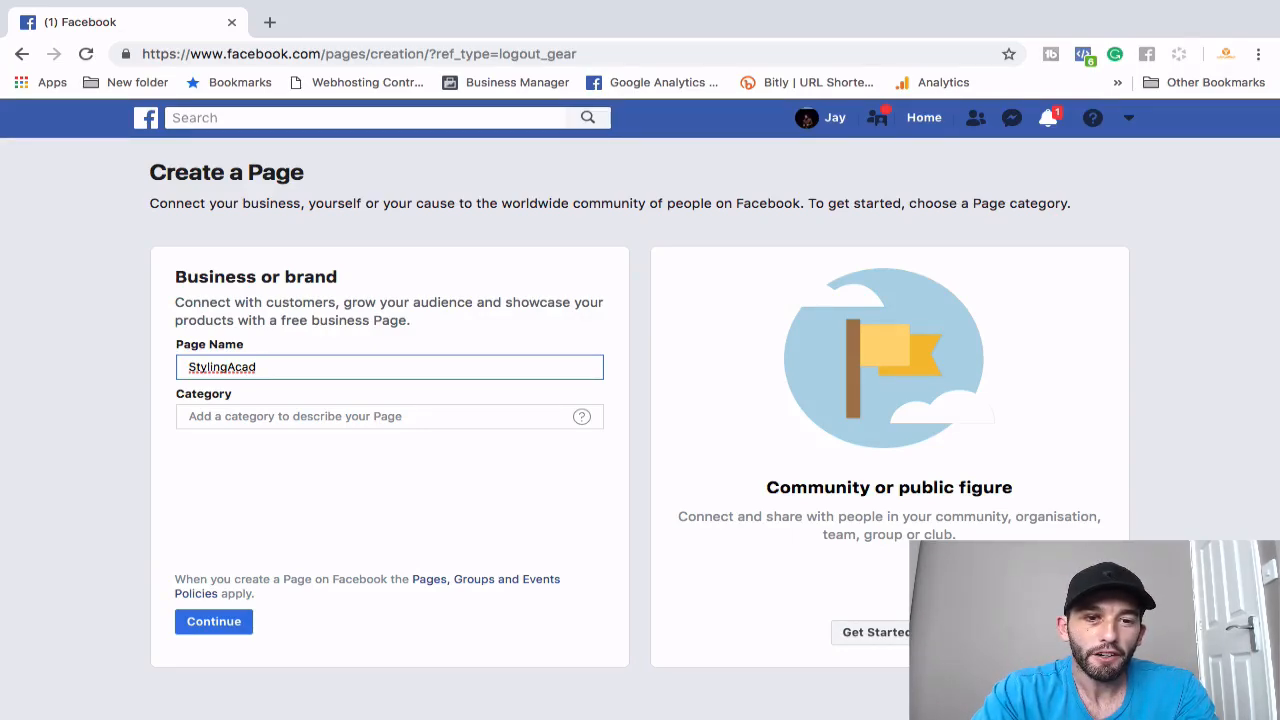
click(254, 415)
text(fas)
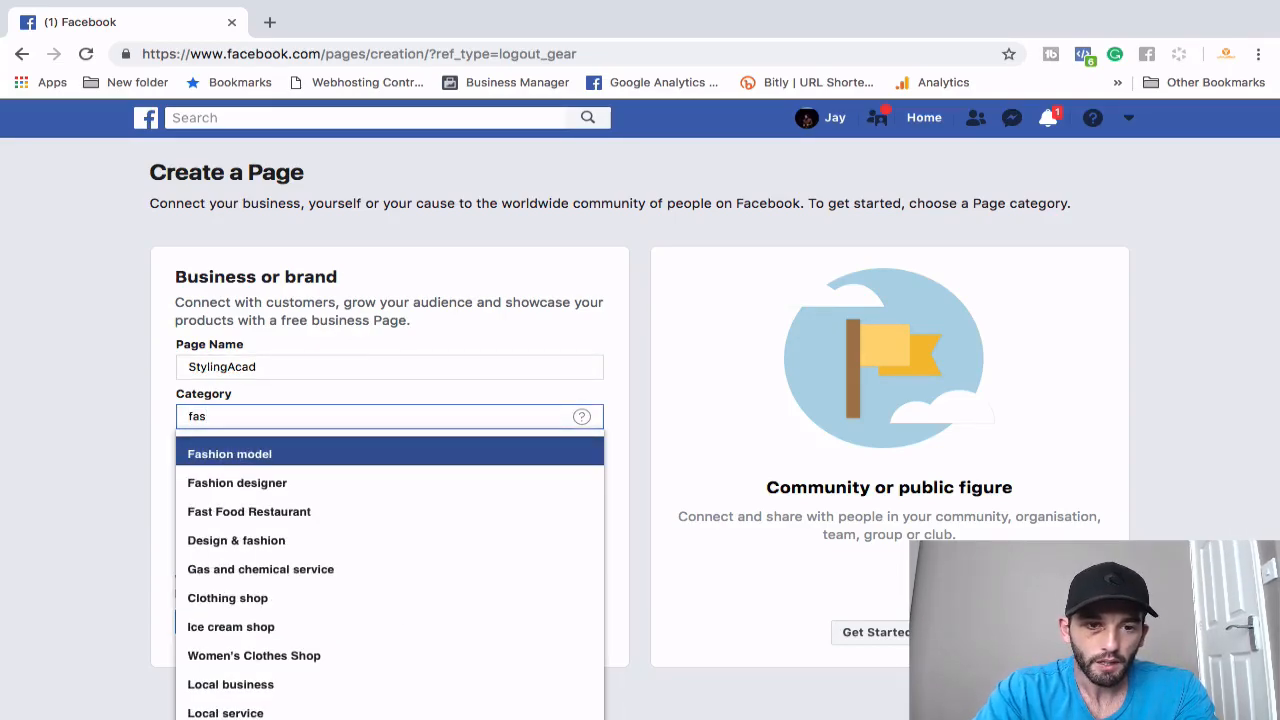
click(310, 541)
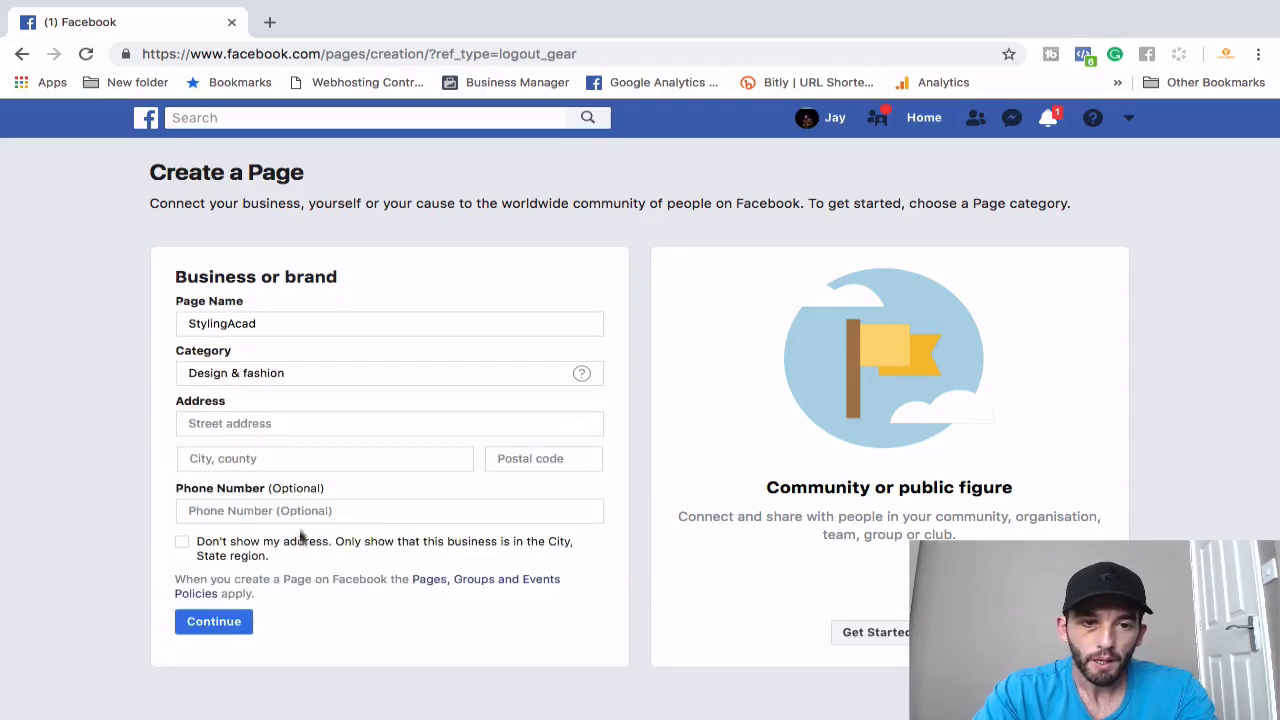
- Fill in the business street address, the suggested city, and the postal code
click(245, 424)
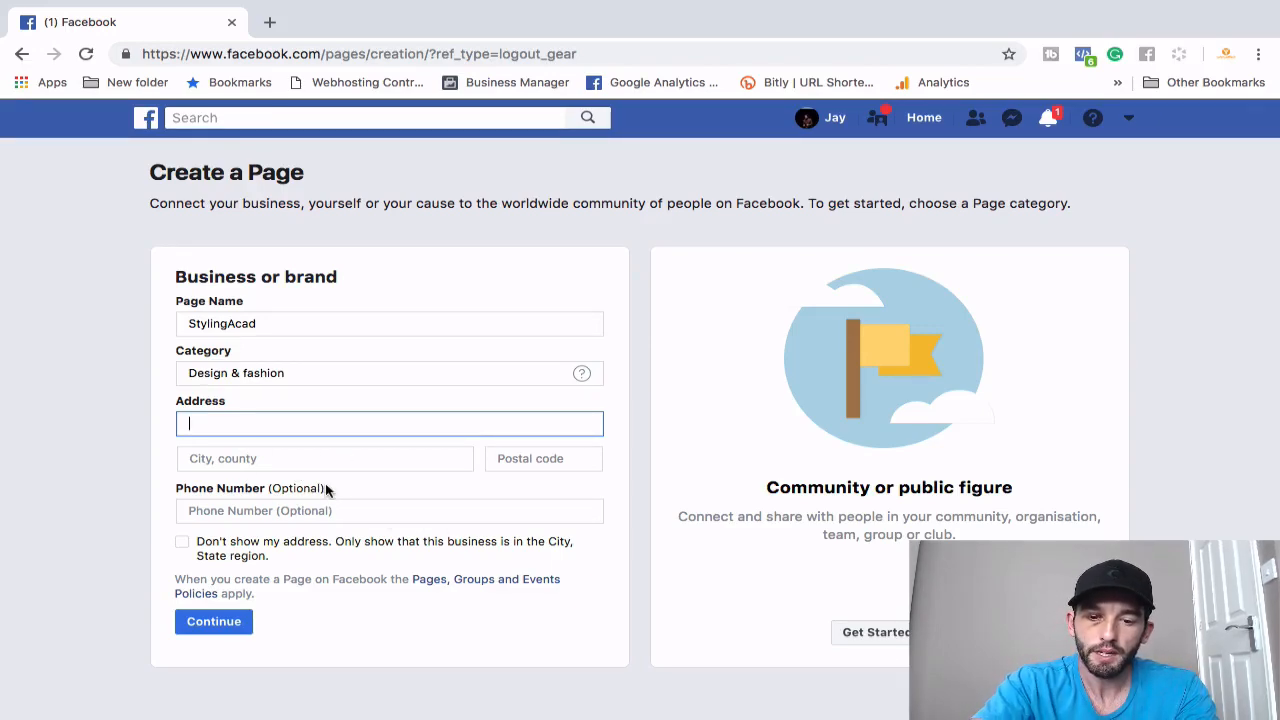
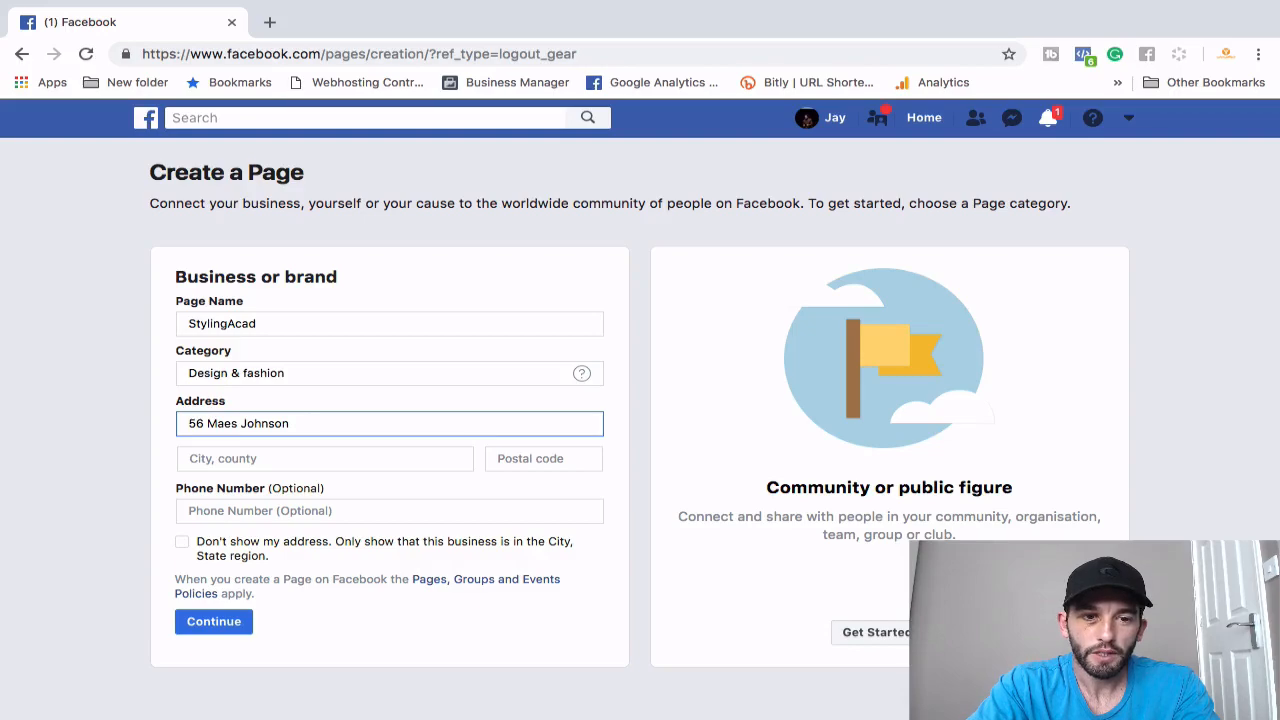
click(266, 466)
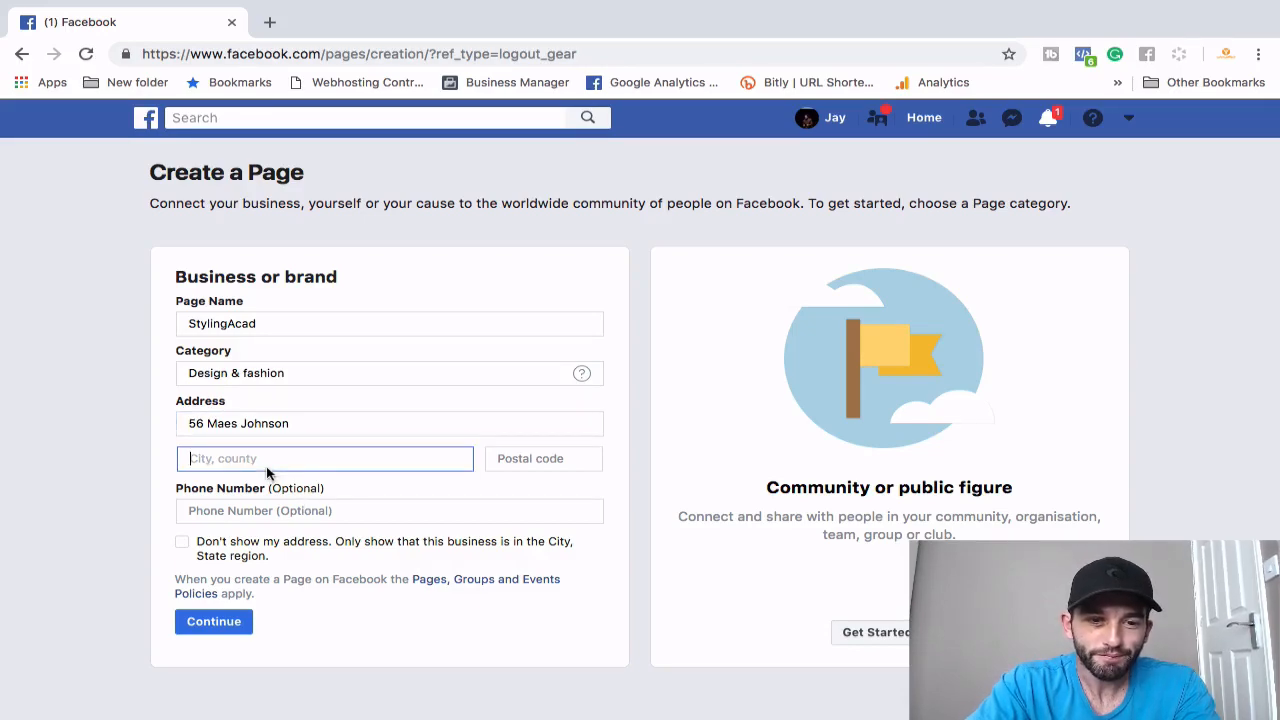
text(United)
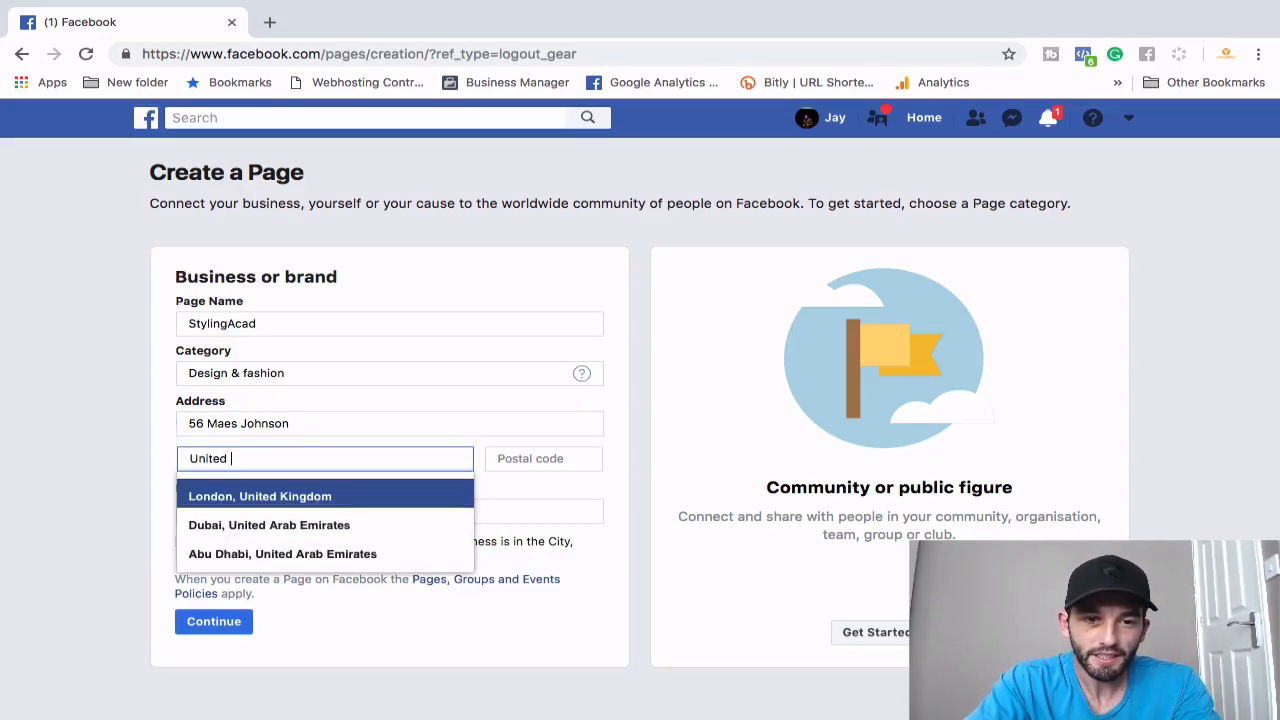
click(266, 494)
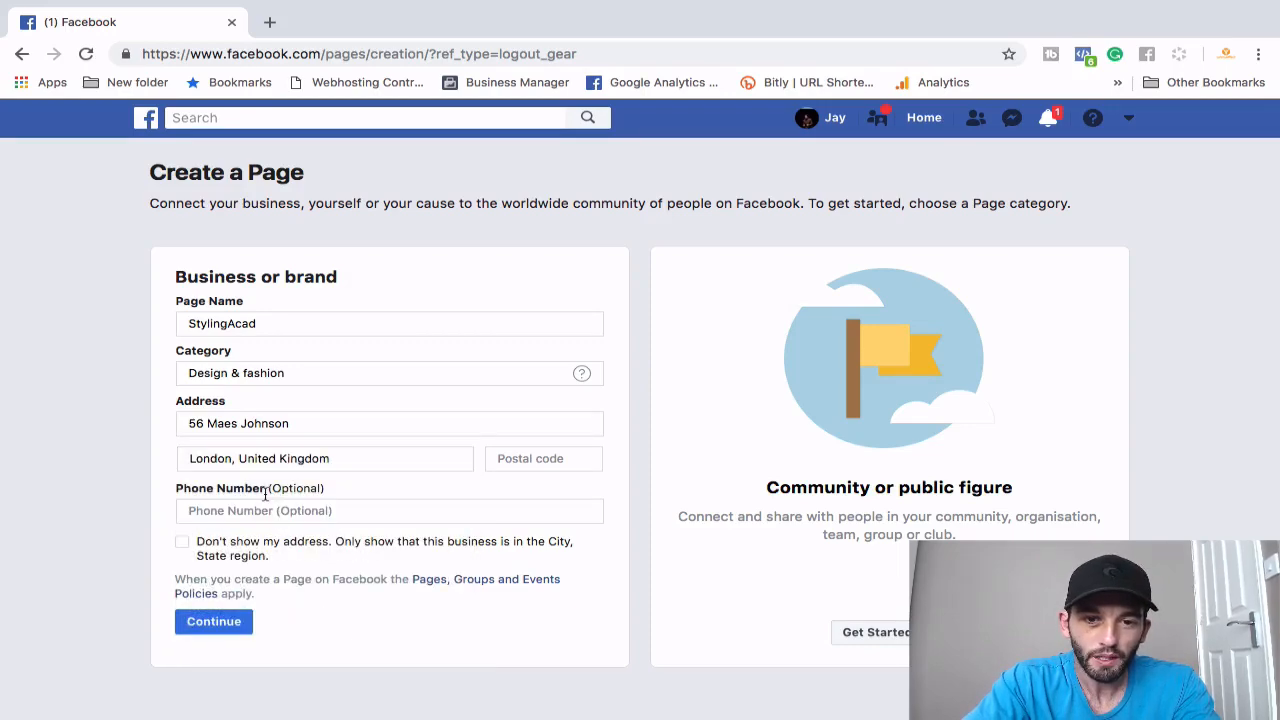
click(553, 466)
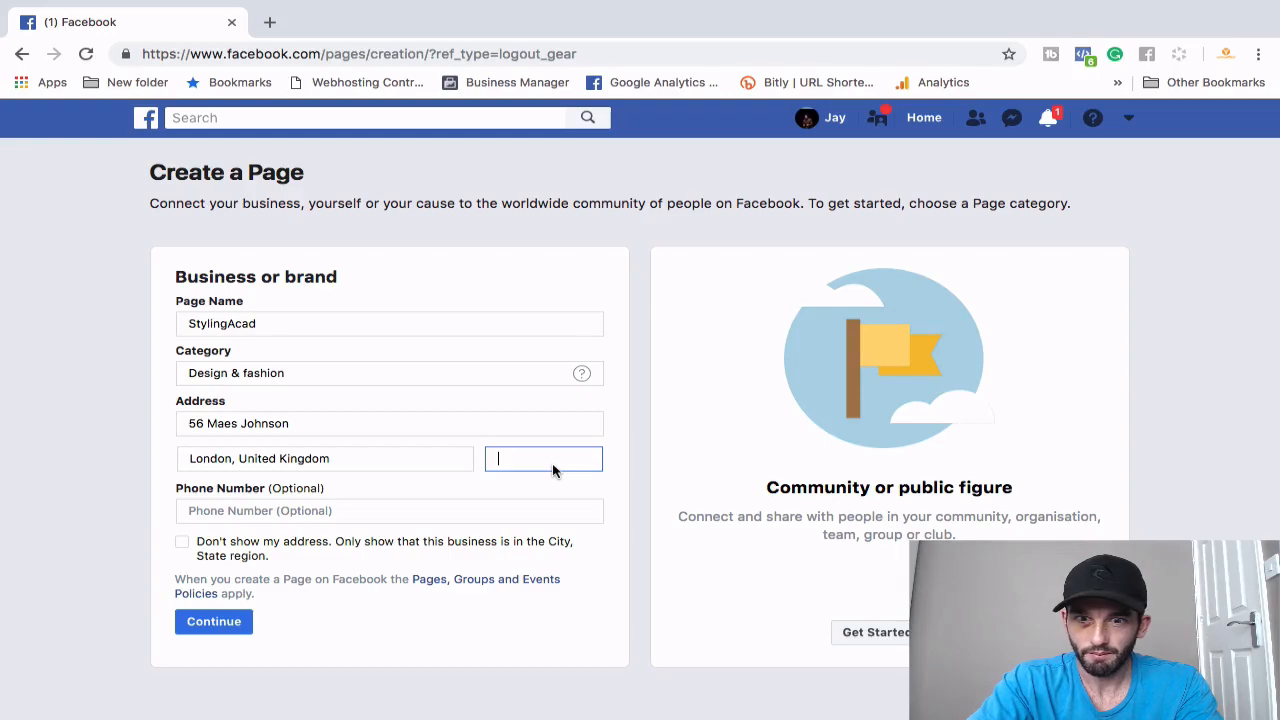
text(H1856)
- Hide the address from visitors and submit the new Page details
click(395, 510)
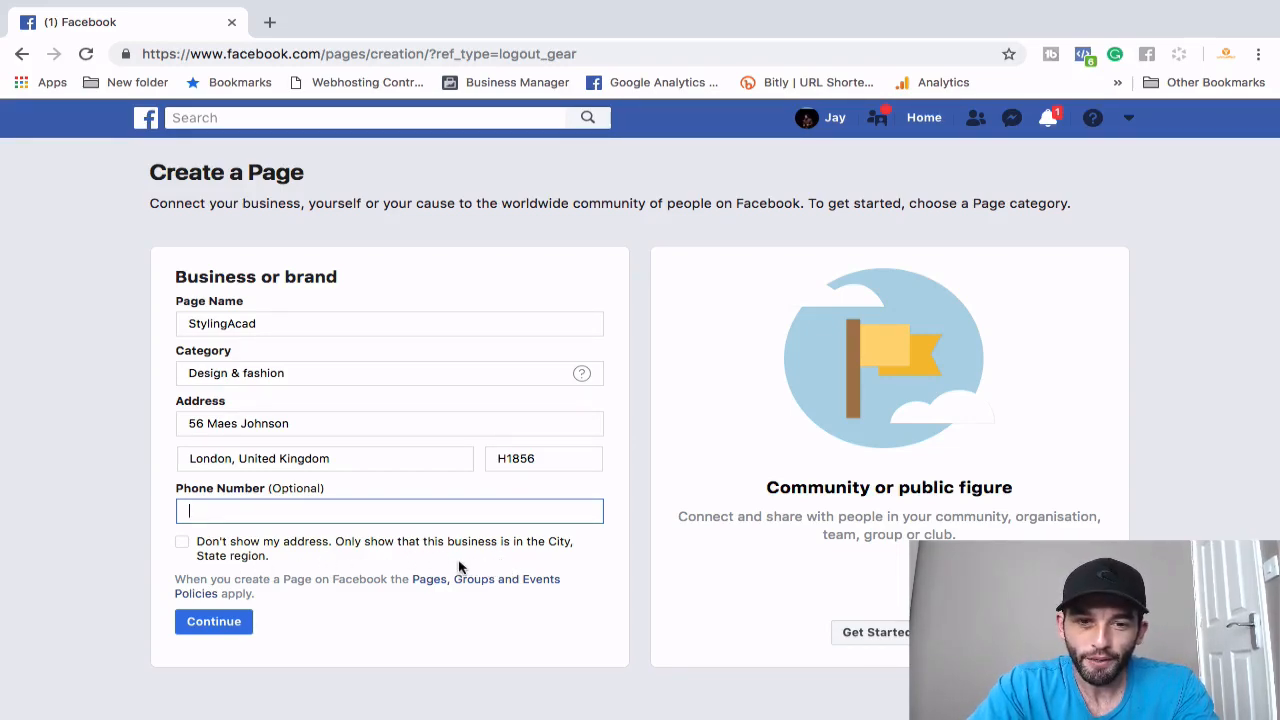
click(183, 545)
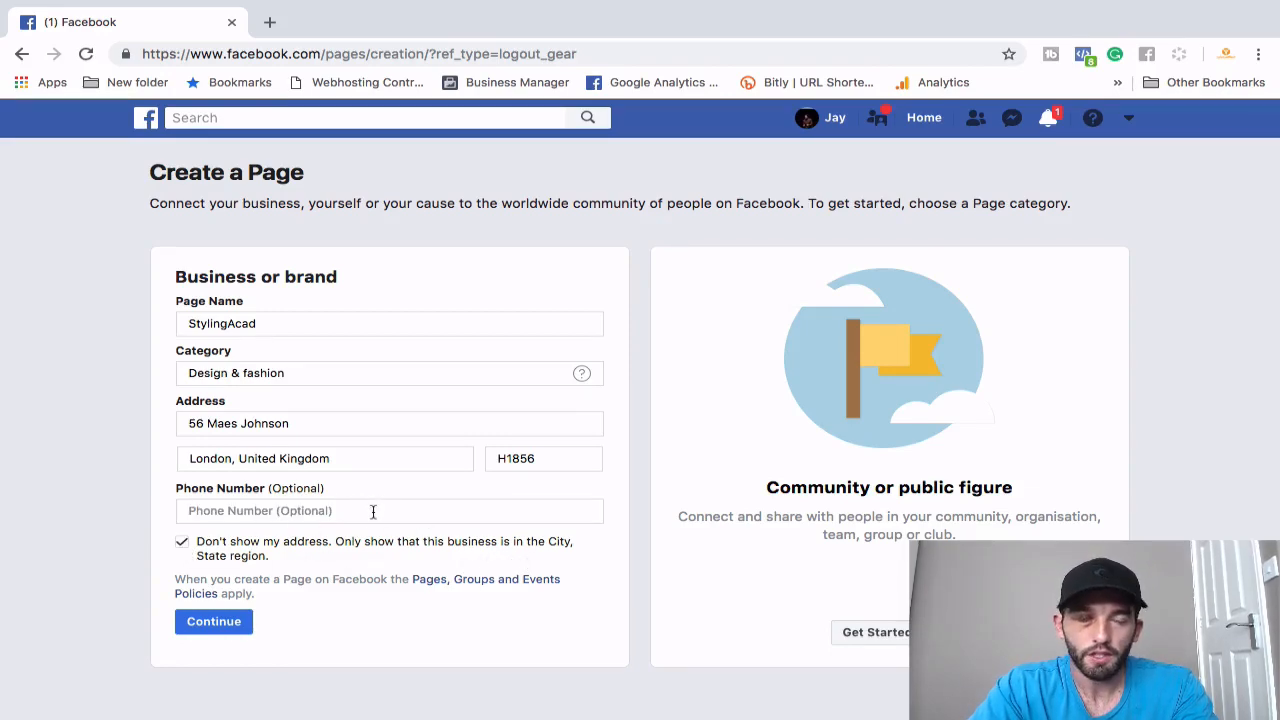
click(214, 622)
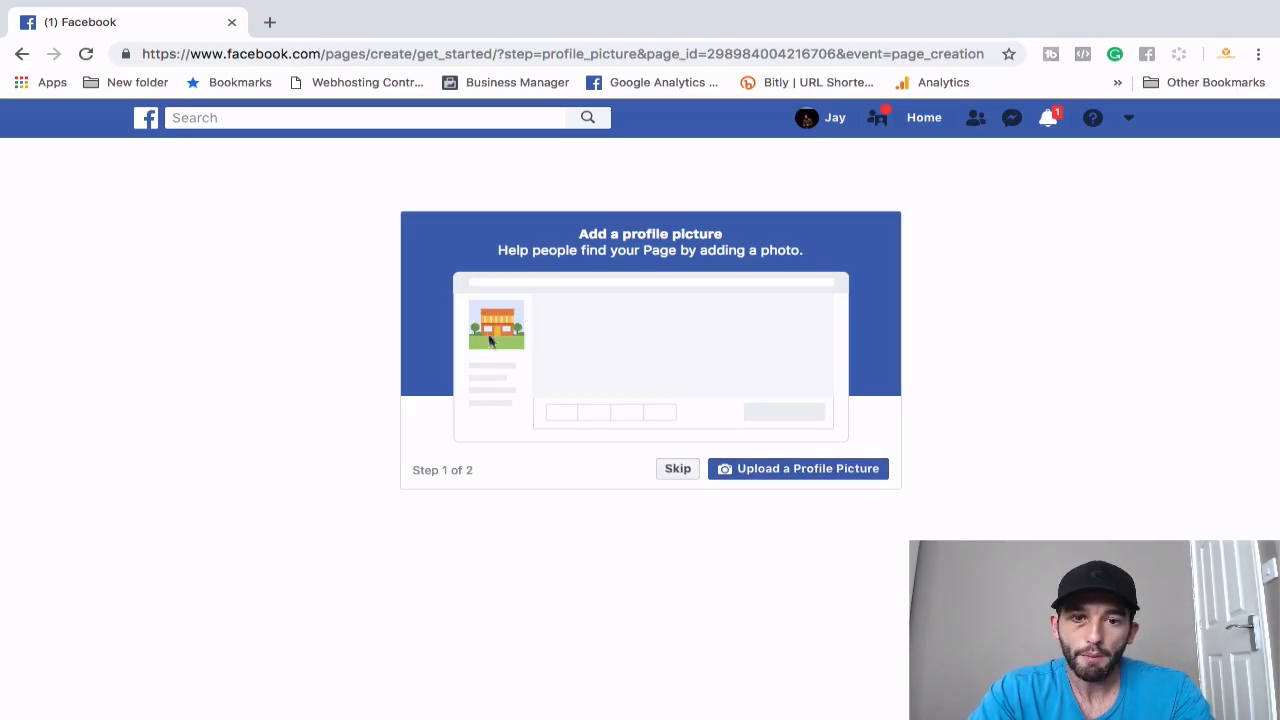
- Skip the profile picture step and open a new browser tab
click(681, 472)
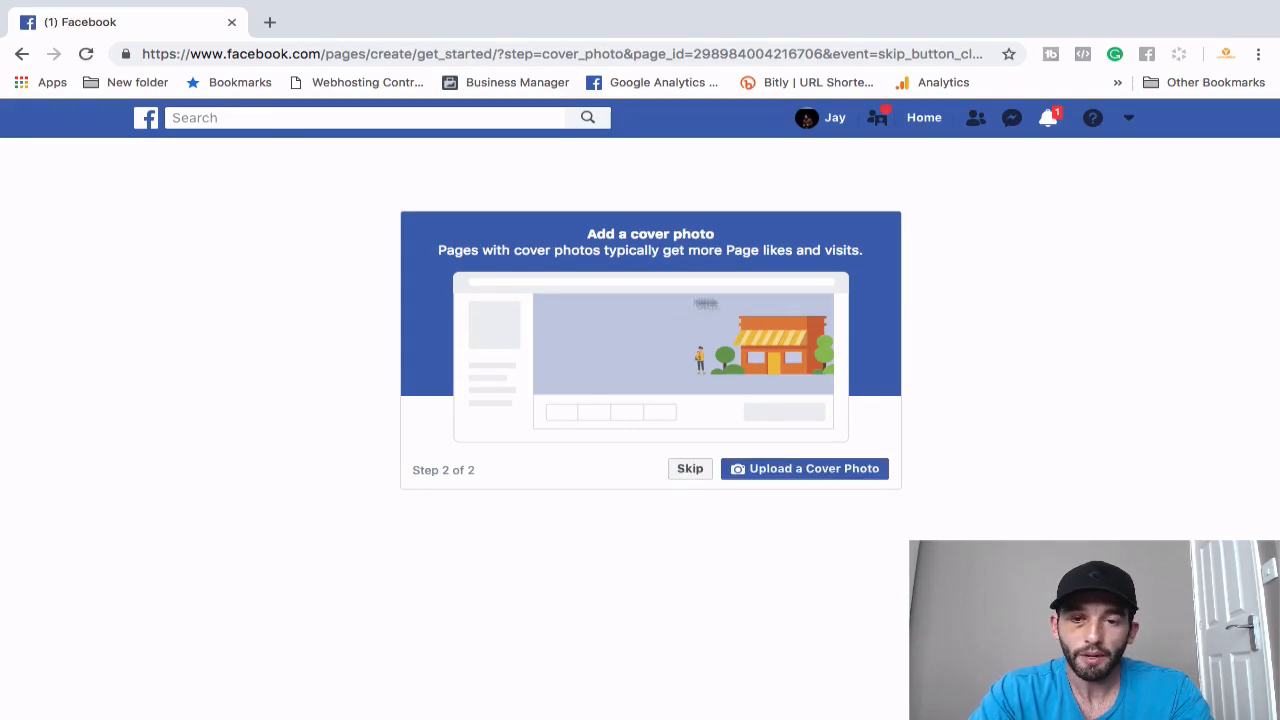
click(268, 22)
- Go to canva.com and start a new Facebook Cover design
text(www.can)
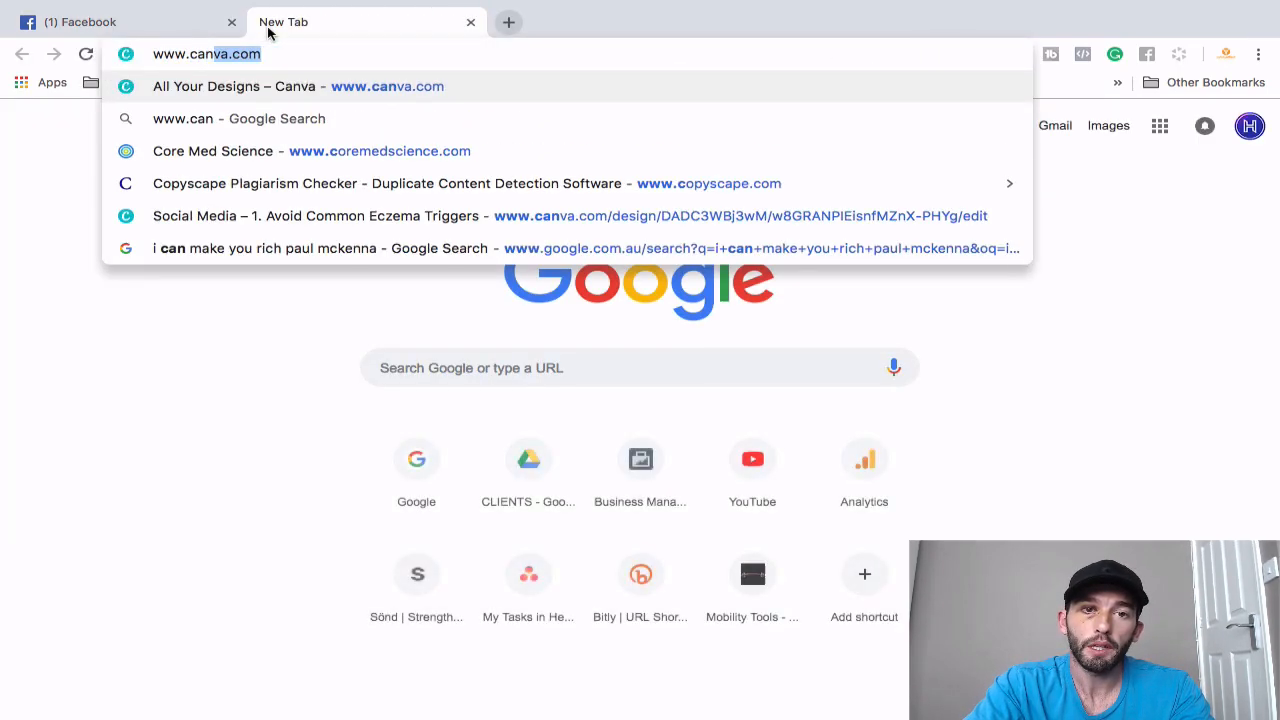
key(Return)
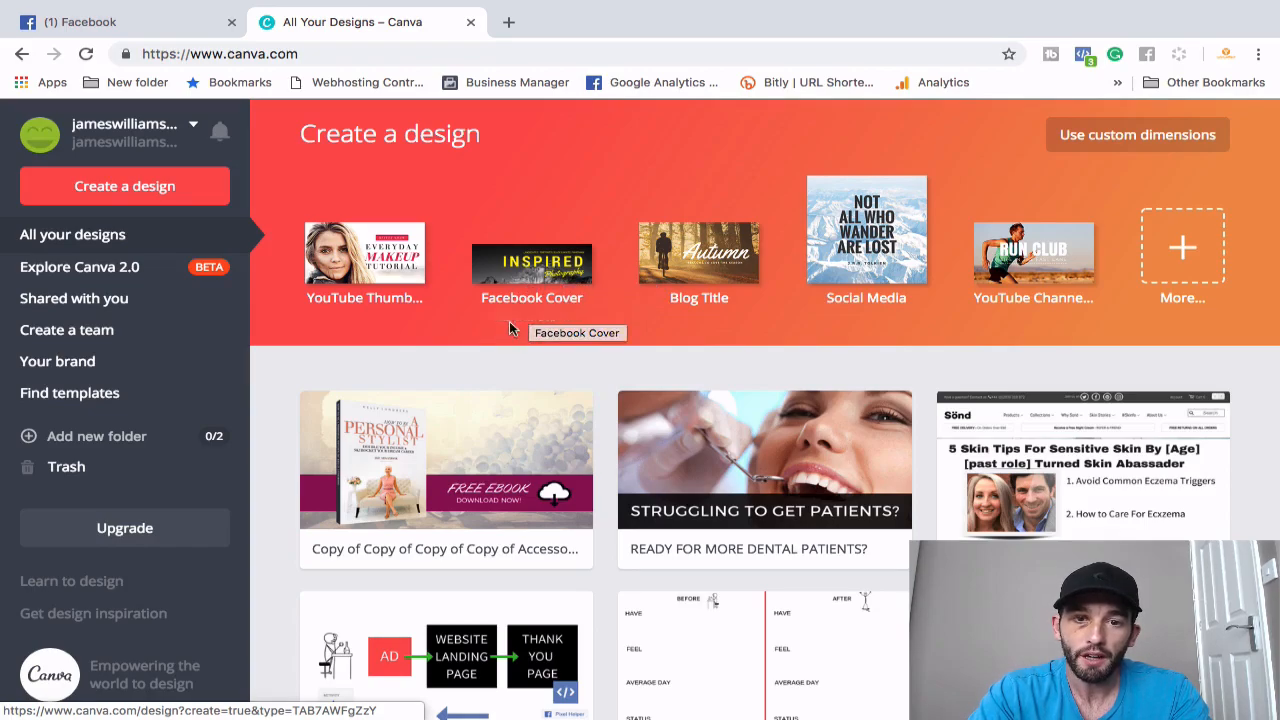
click(526, 279)
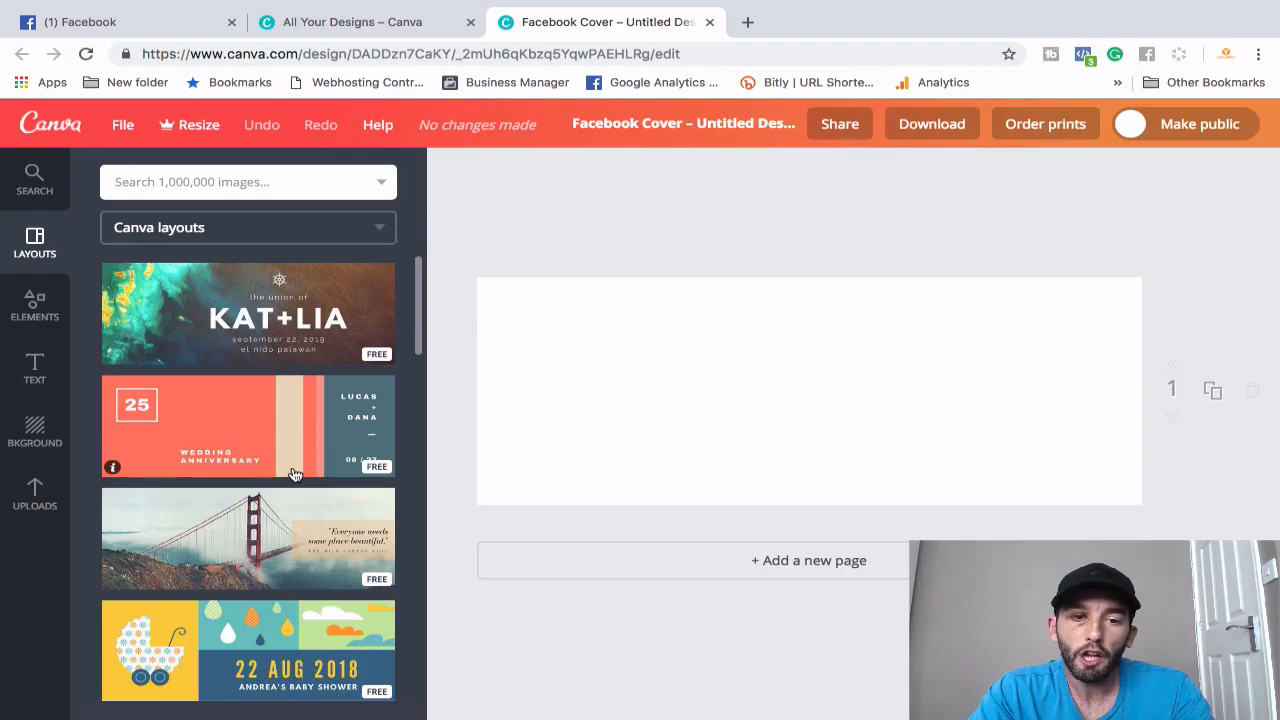
- Apply the Birthday Coffee & Chill layout to the cover, then return to the Facebook tab
scroll(295, 474, down, 1)
scroll(330, 515, down, 2)
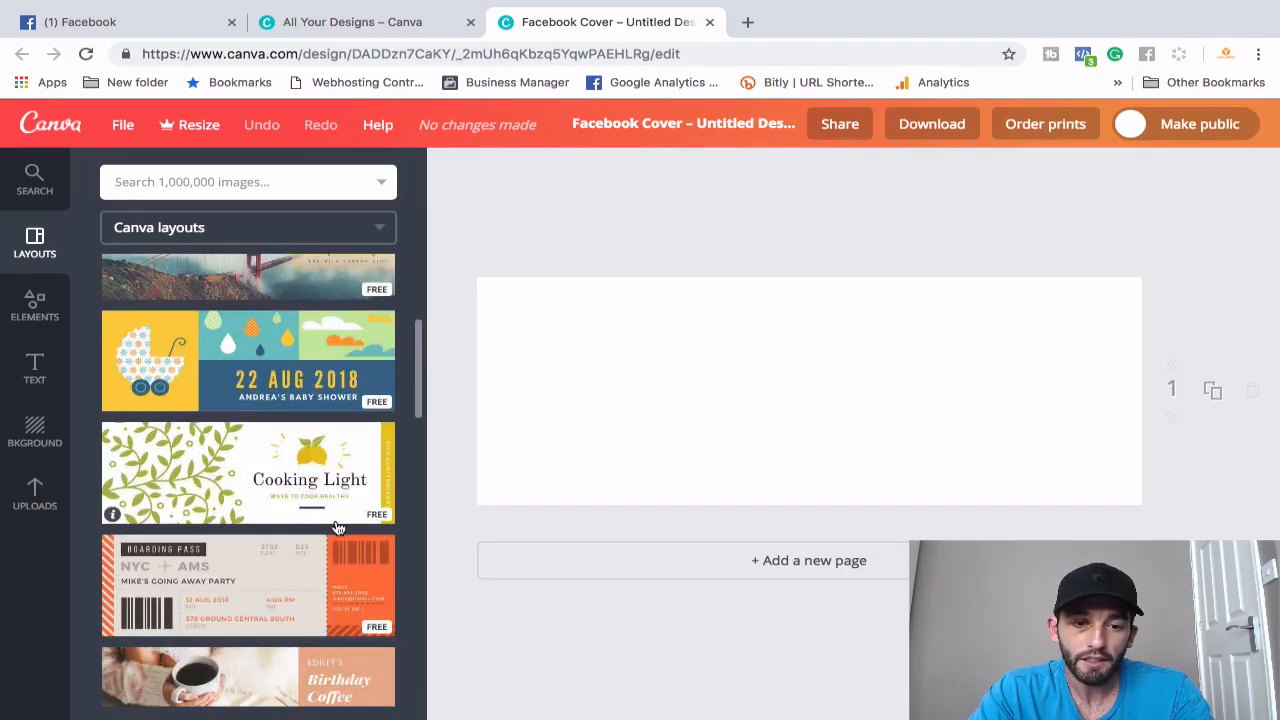
scroll(338, 520, down, 2)
click(253, 506)
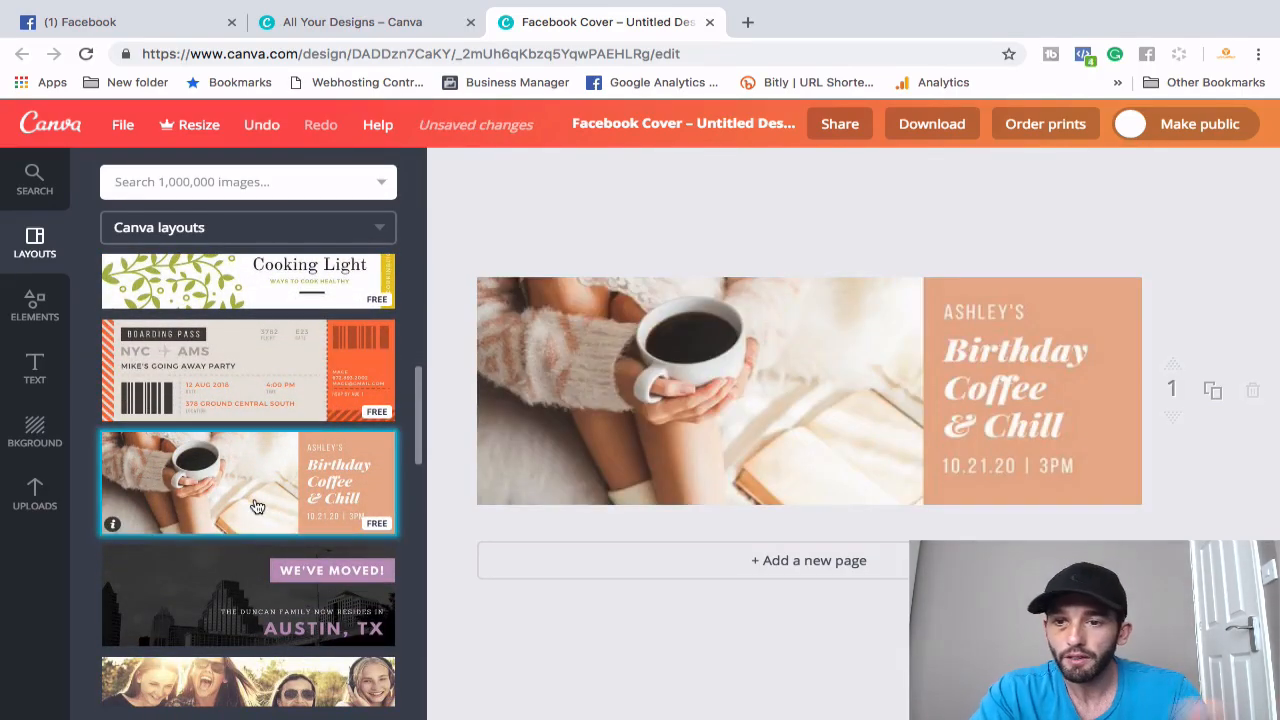
click(988, 360)
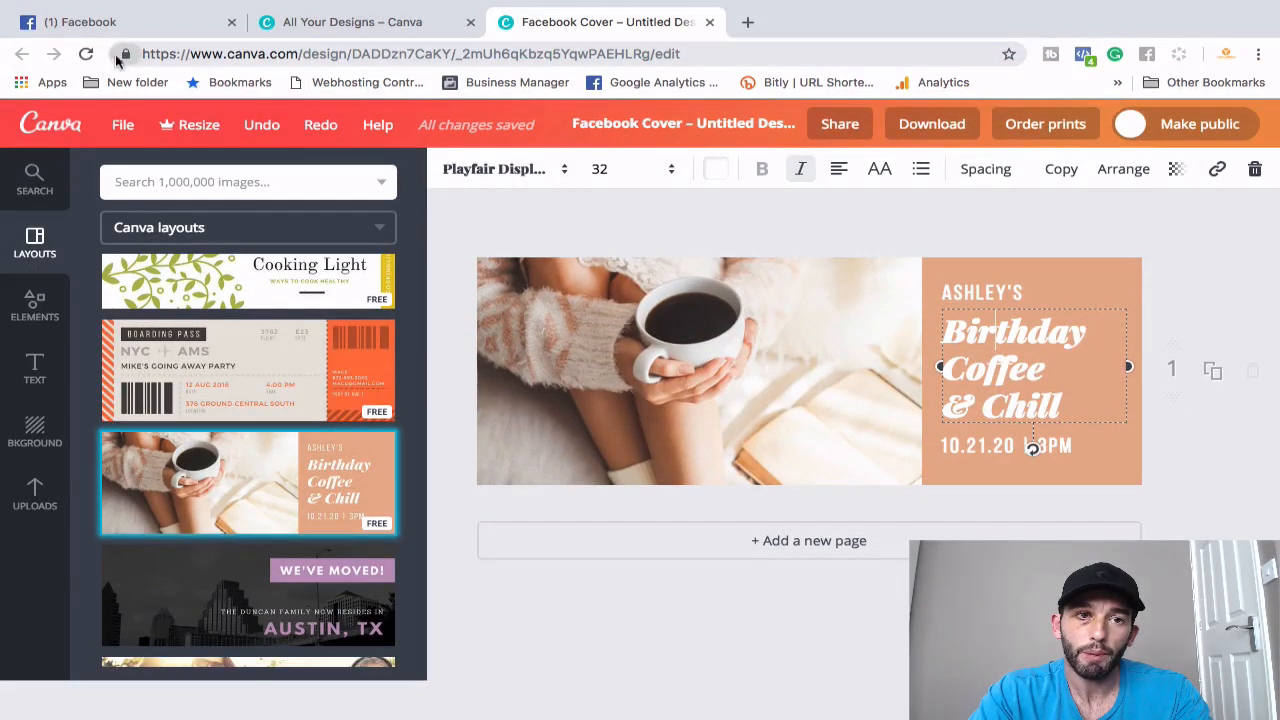
click(114, 61)
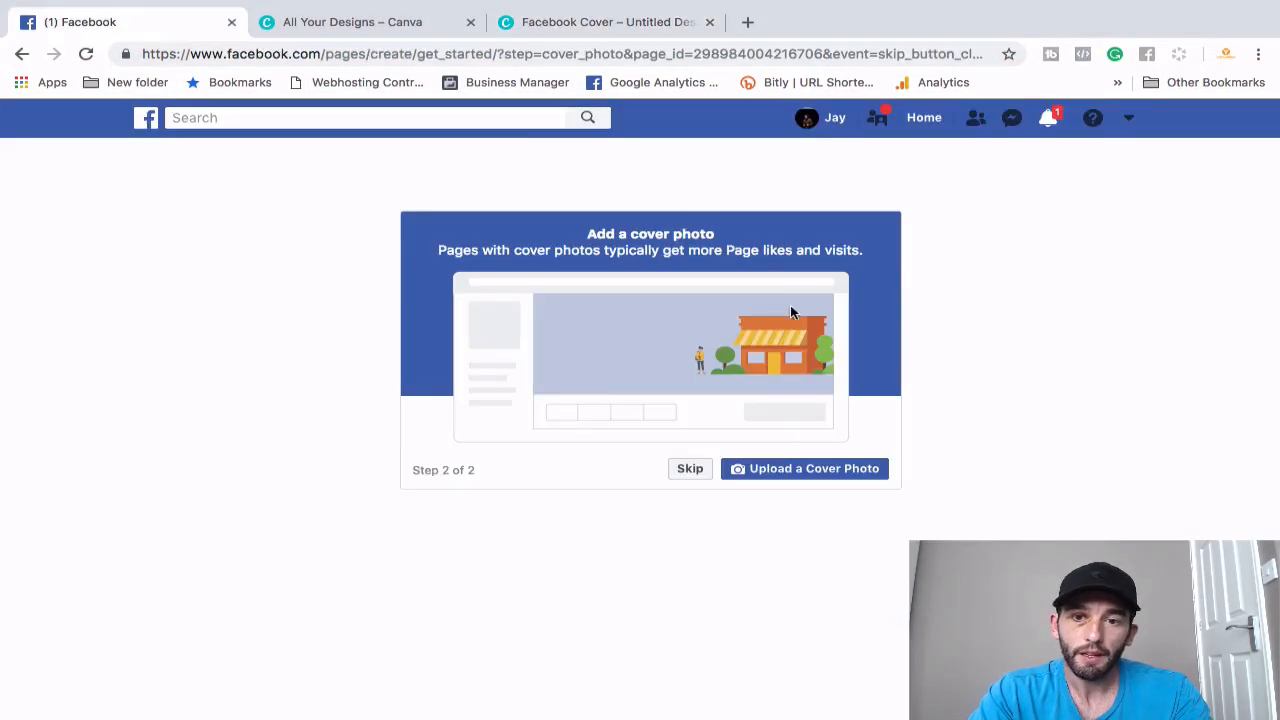
- Skip the cover photo and dismiss the invite-friends tour on the new StylingAcad Page
click(683, 476)
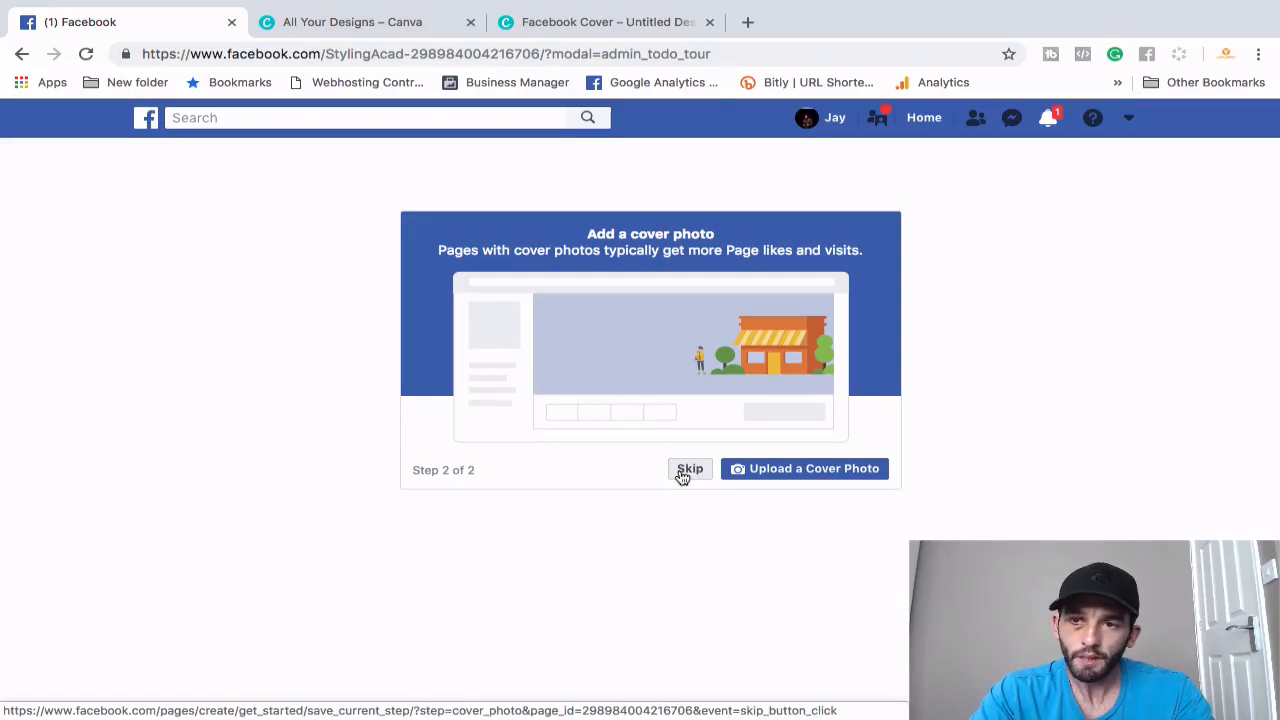
click(686, 471)
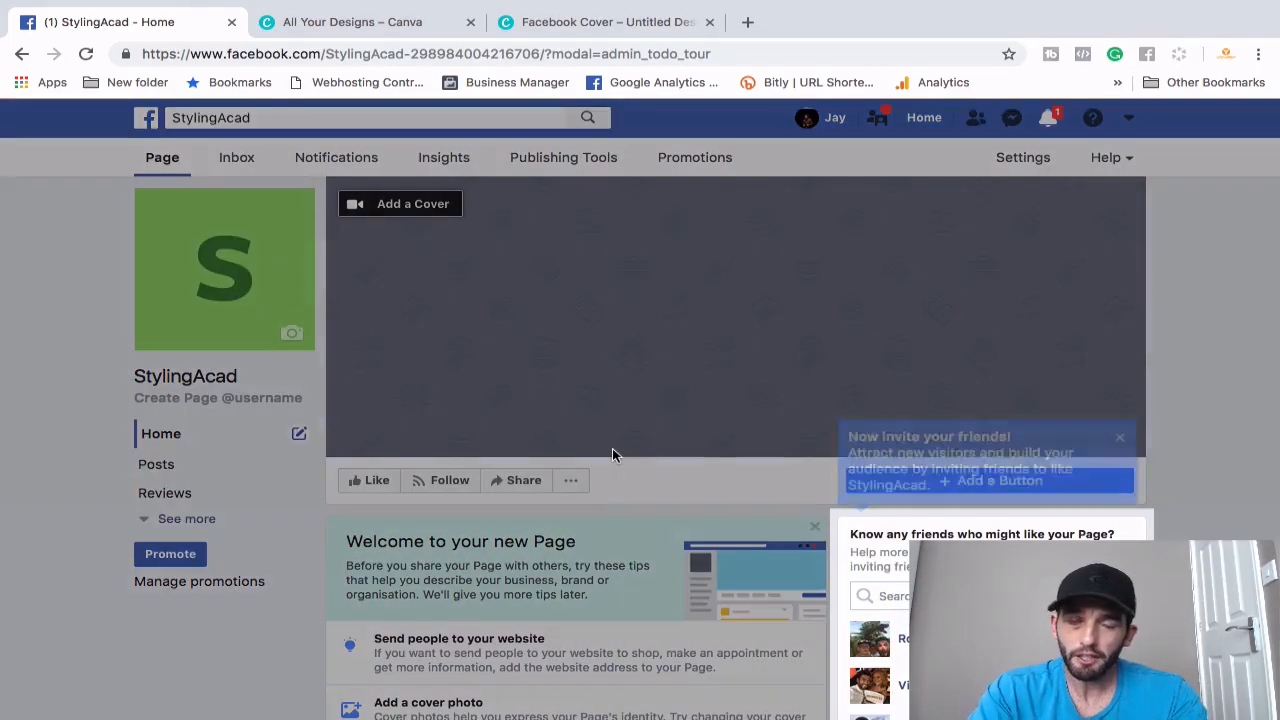
click(1119, 437)
scroll(1125, 443, down, 2)
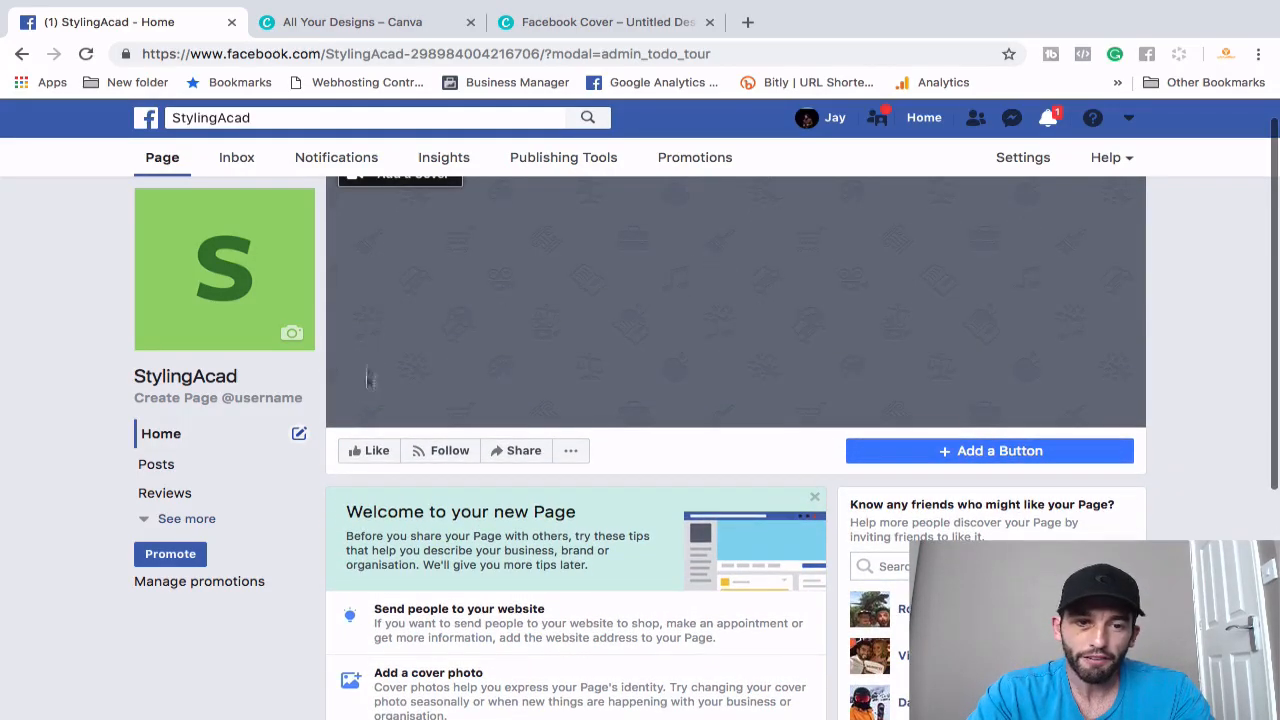
- Like the StylingAcad Page, then close the Add a Button choices without picking one
click(368, 452)
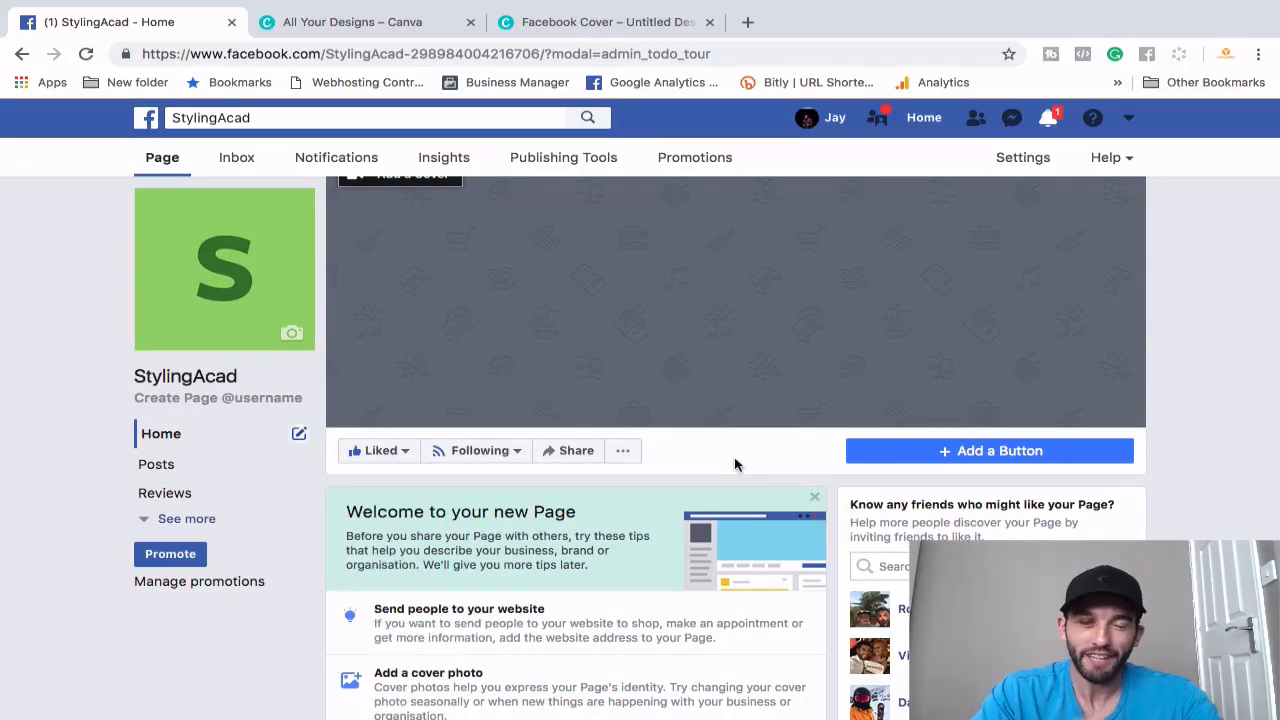
click(974, 451)
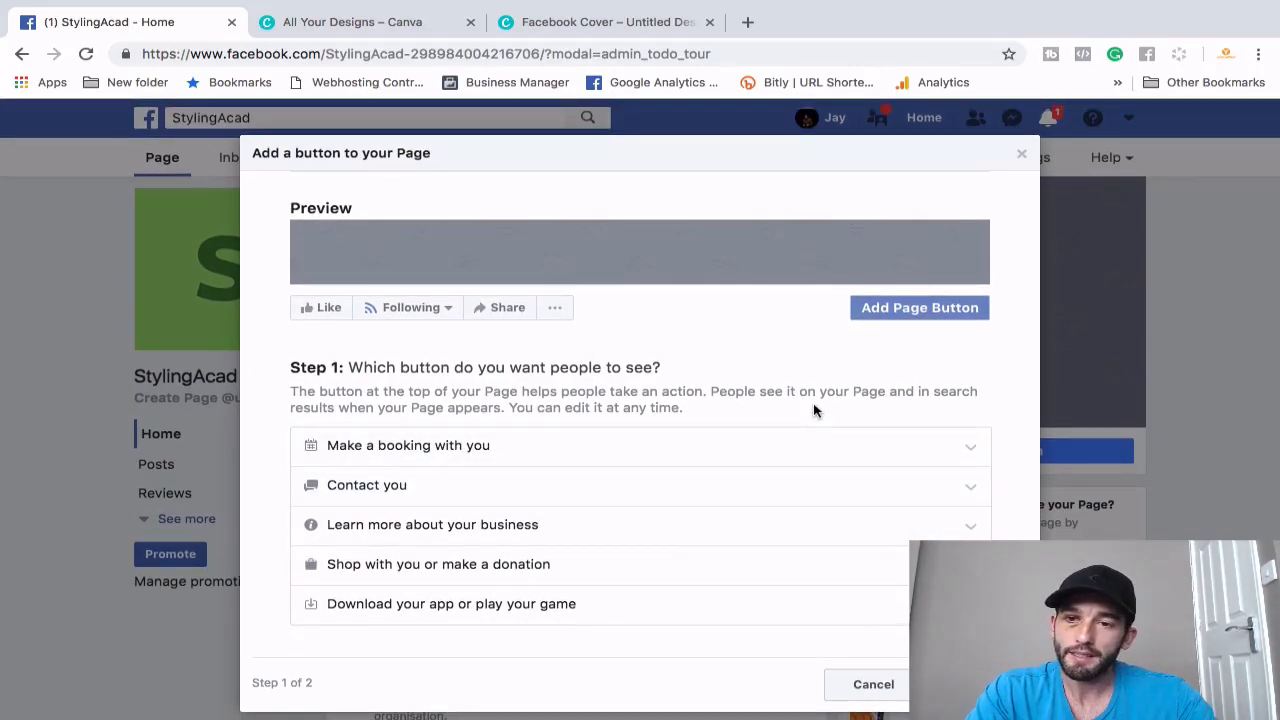
click(1024, 159)
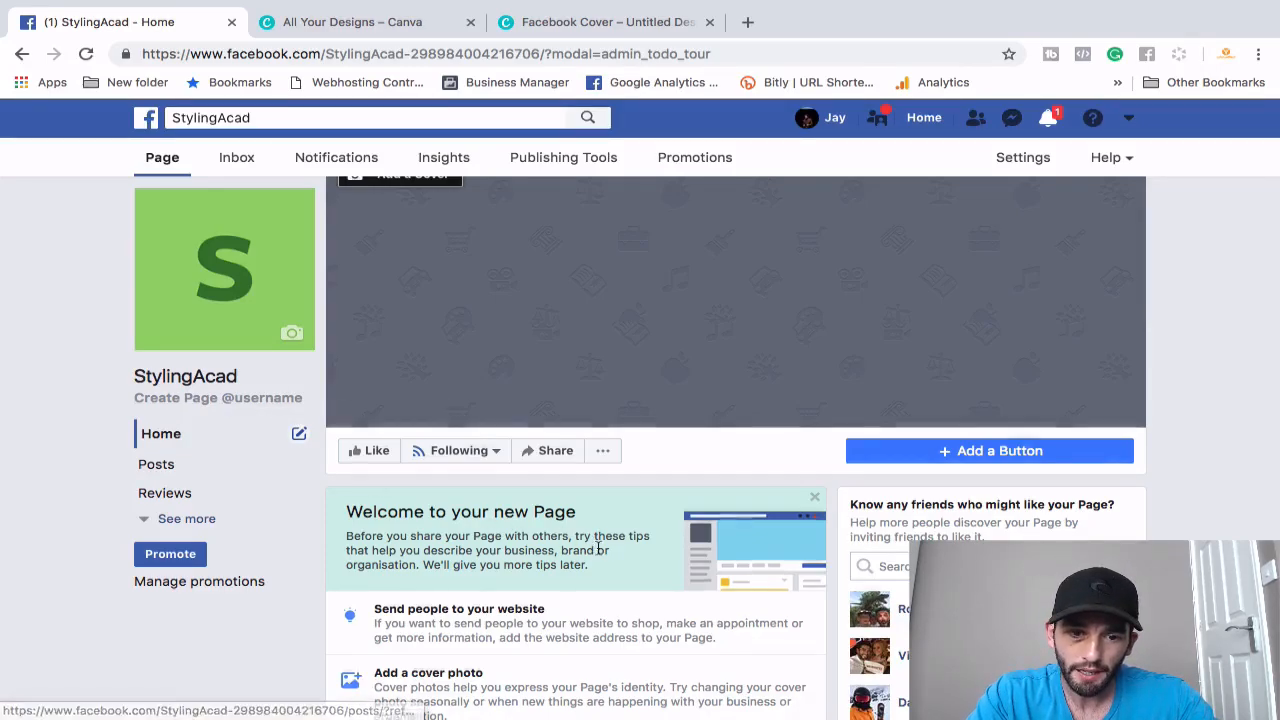
- Scroll the StylingAcad Page and bring up the header dropdown listing Pages and Create Ads
scroll(628, 437, down, 3)
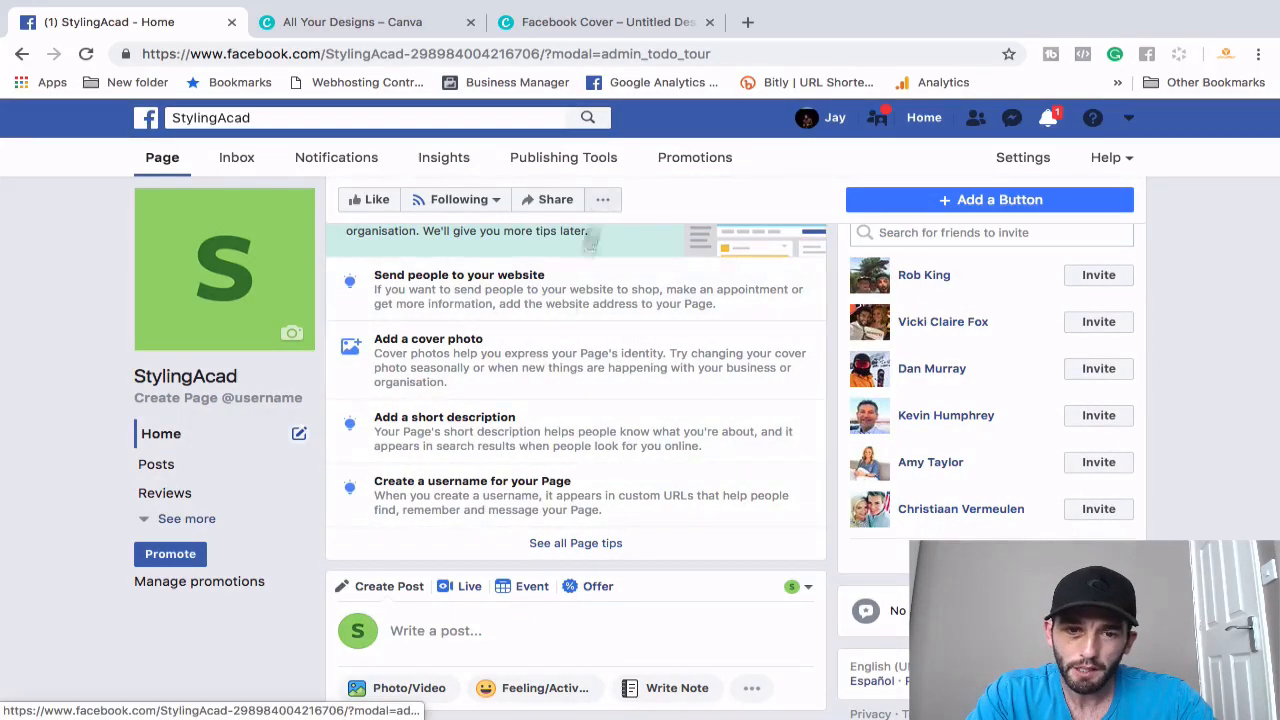
scroll(578, 575, down, 1)
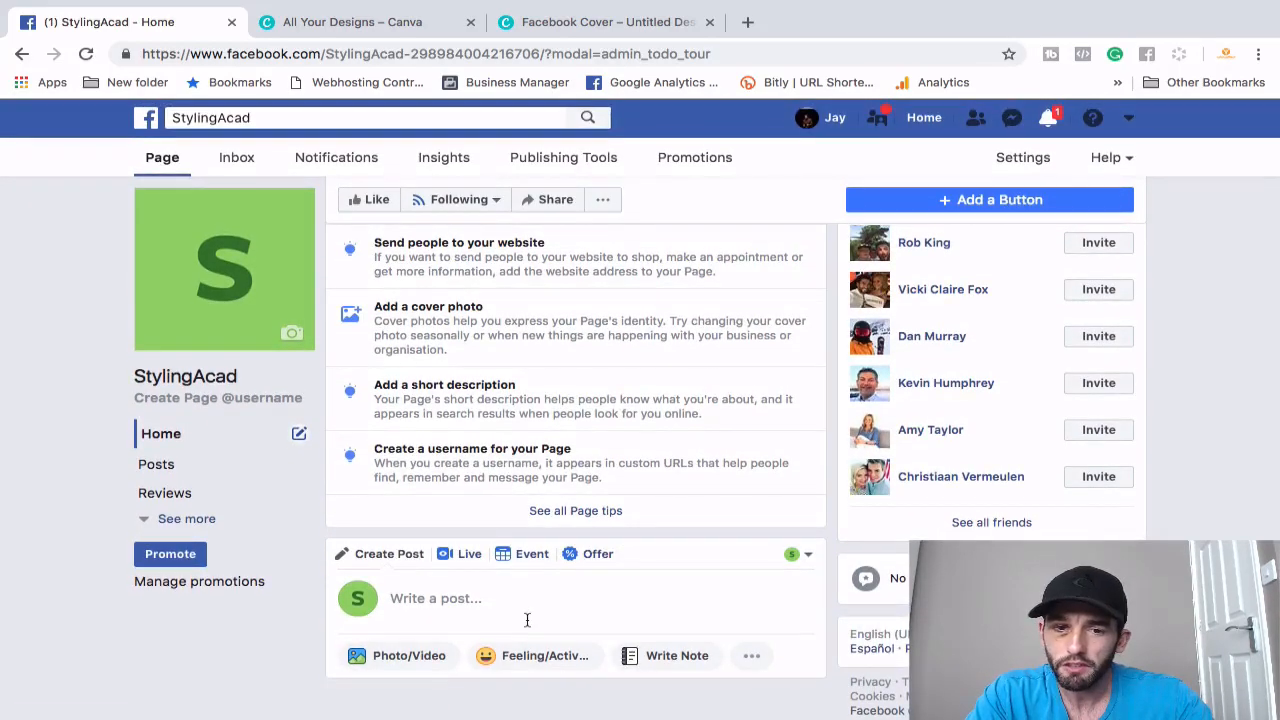
scroll(691, 400, up, 4)
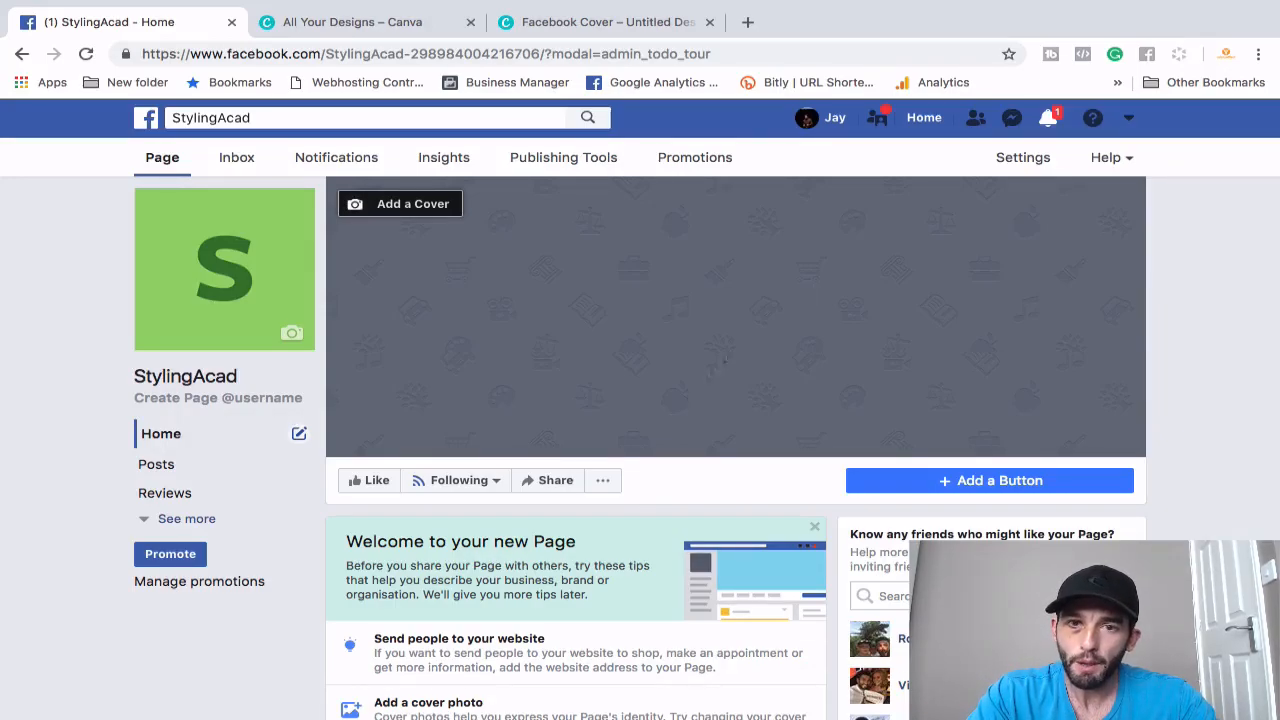
click(1130, 119)
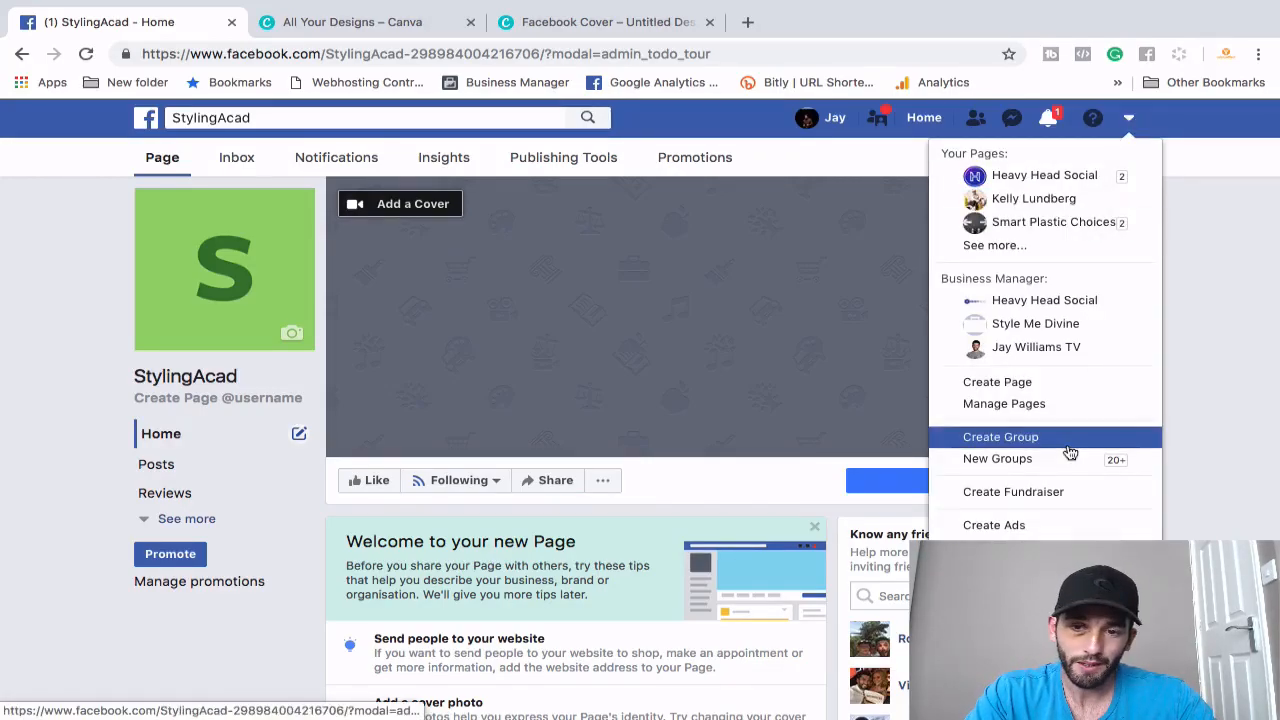
- Choose Create Ads to load Ads Manager's campaign creation page
click(1027, 527)
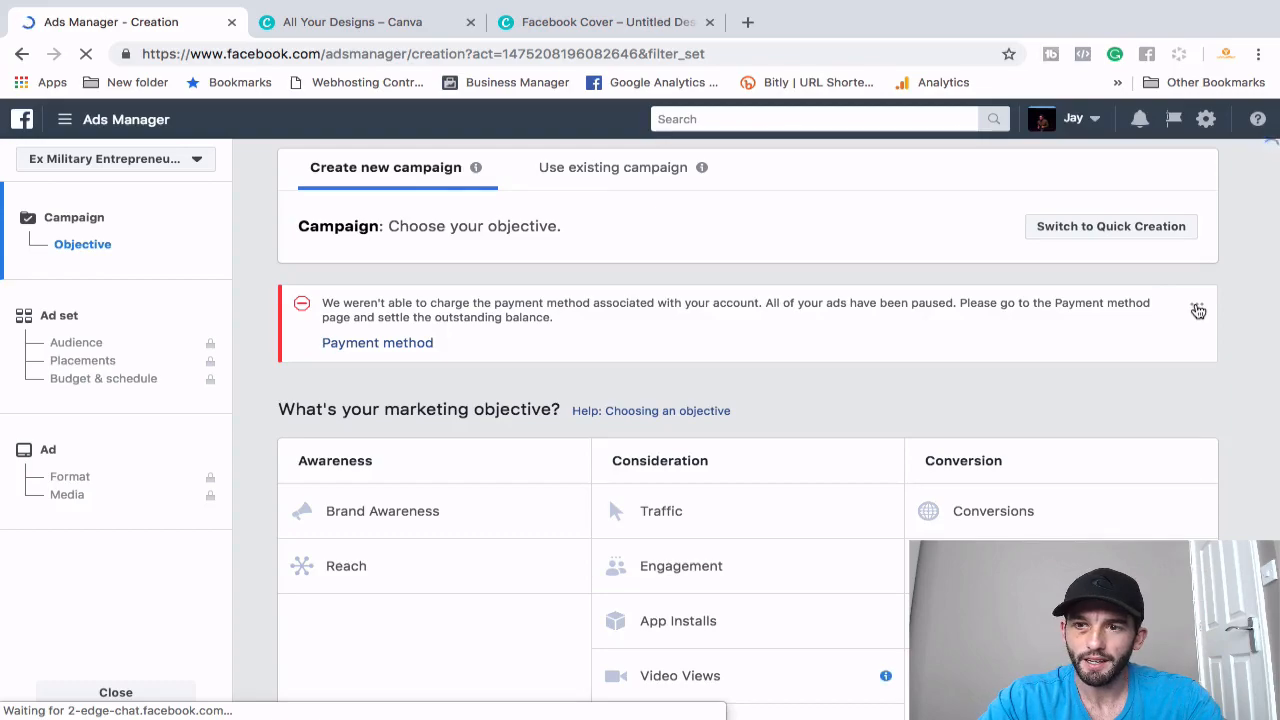
- Hide the payment-method warning banner using its options menu
click(1197, 306)
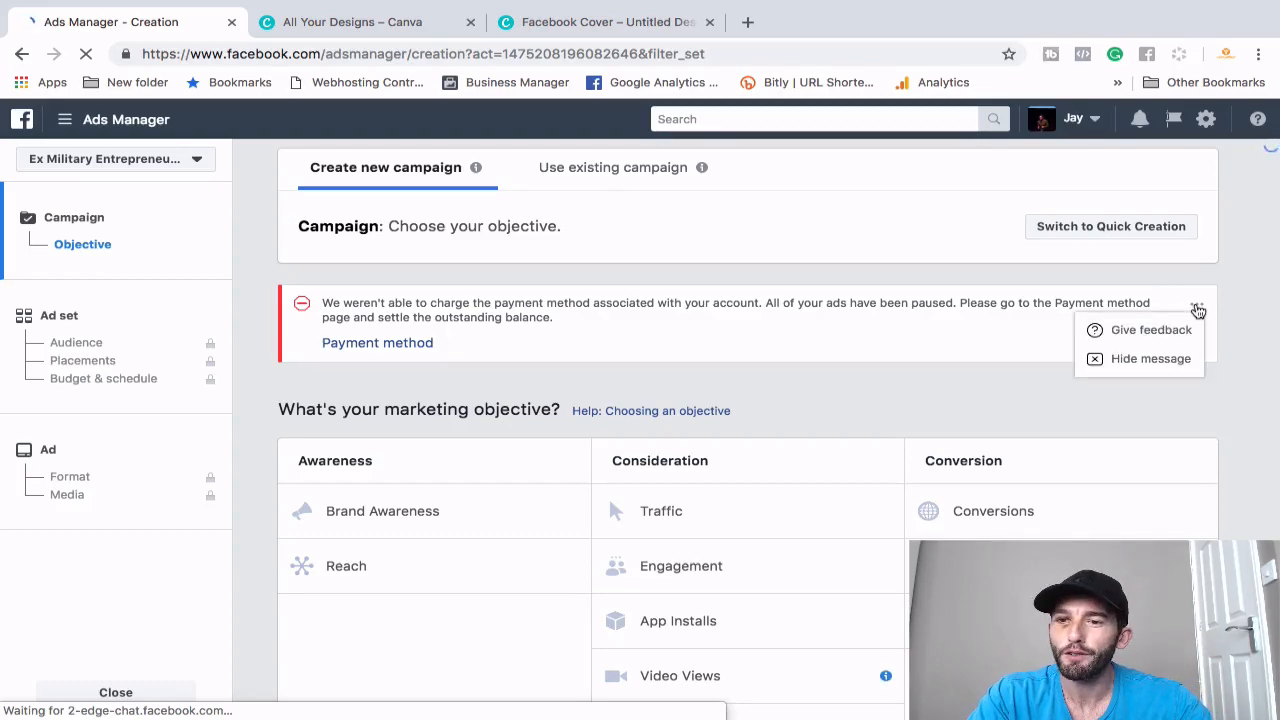
click(1146, 359)
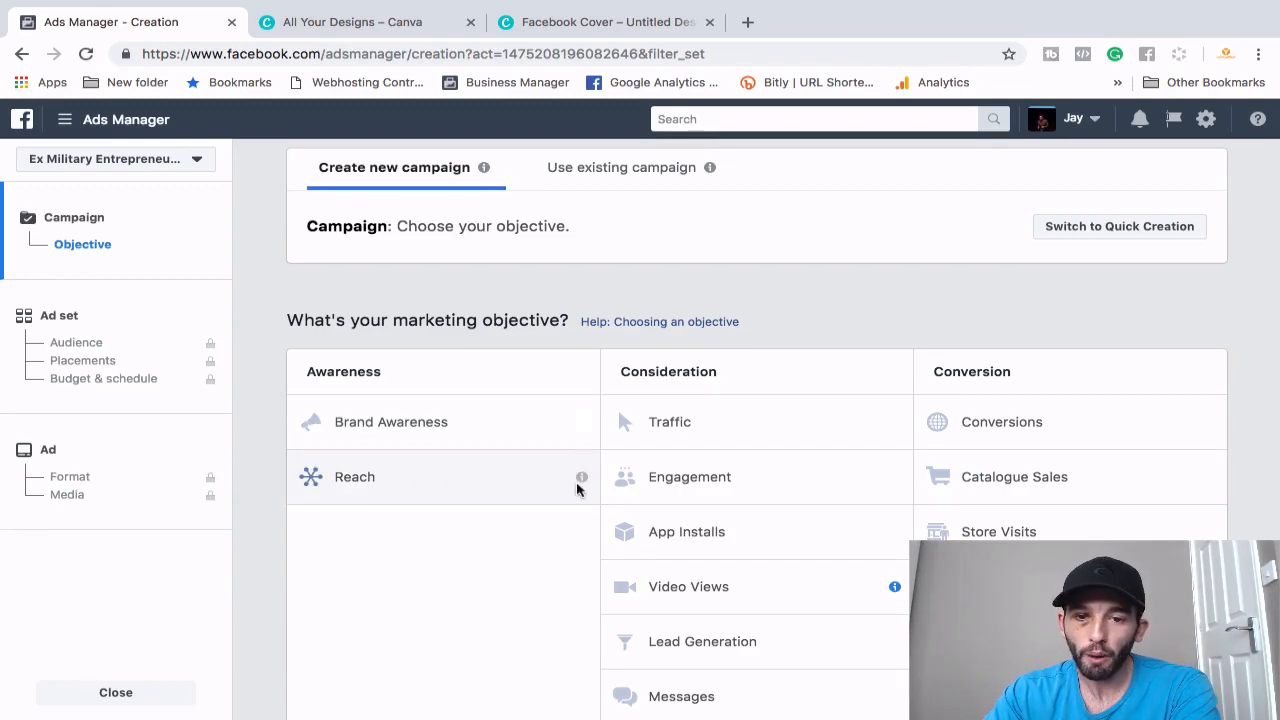
- Review the Awareness, Consideration and Conversion marketing objectives for the new campaign
mouse_move(584, 482)
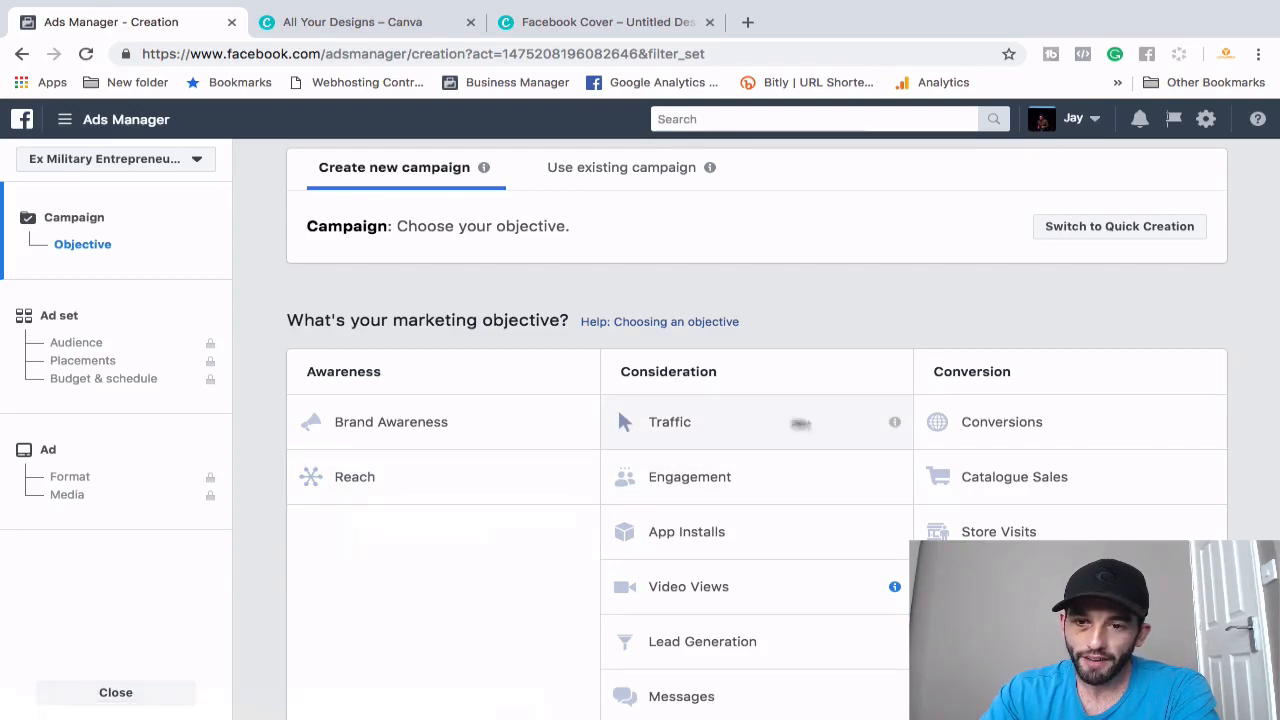
mouse_move(894, 427)
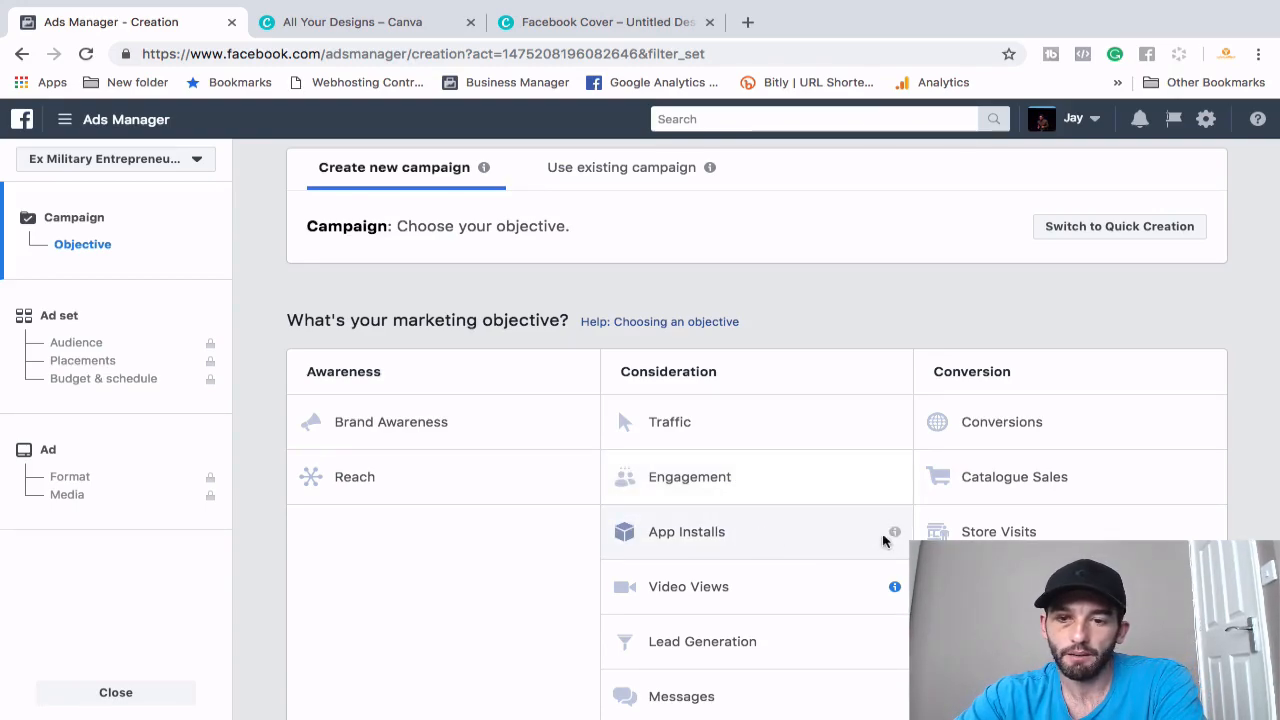
mouse_move(895, 534)
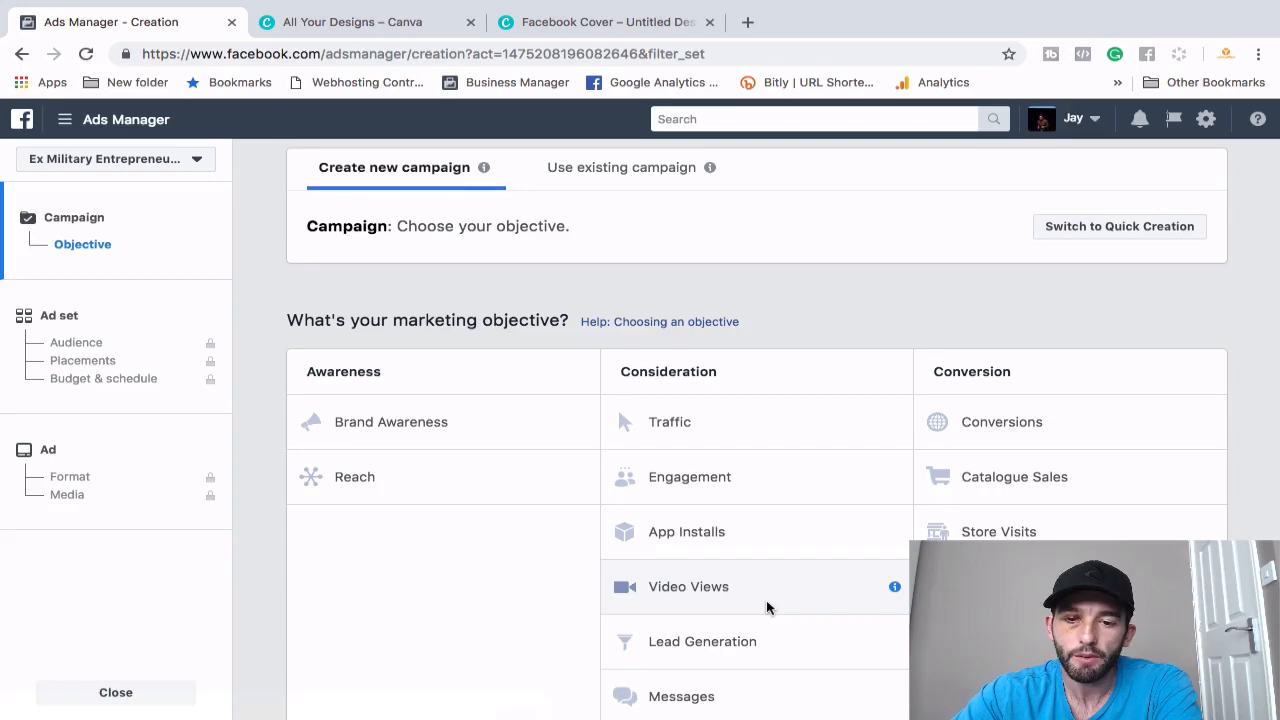
scroll(766, 600, down, 1)
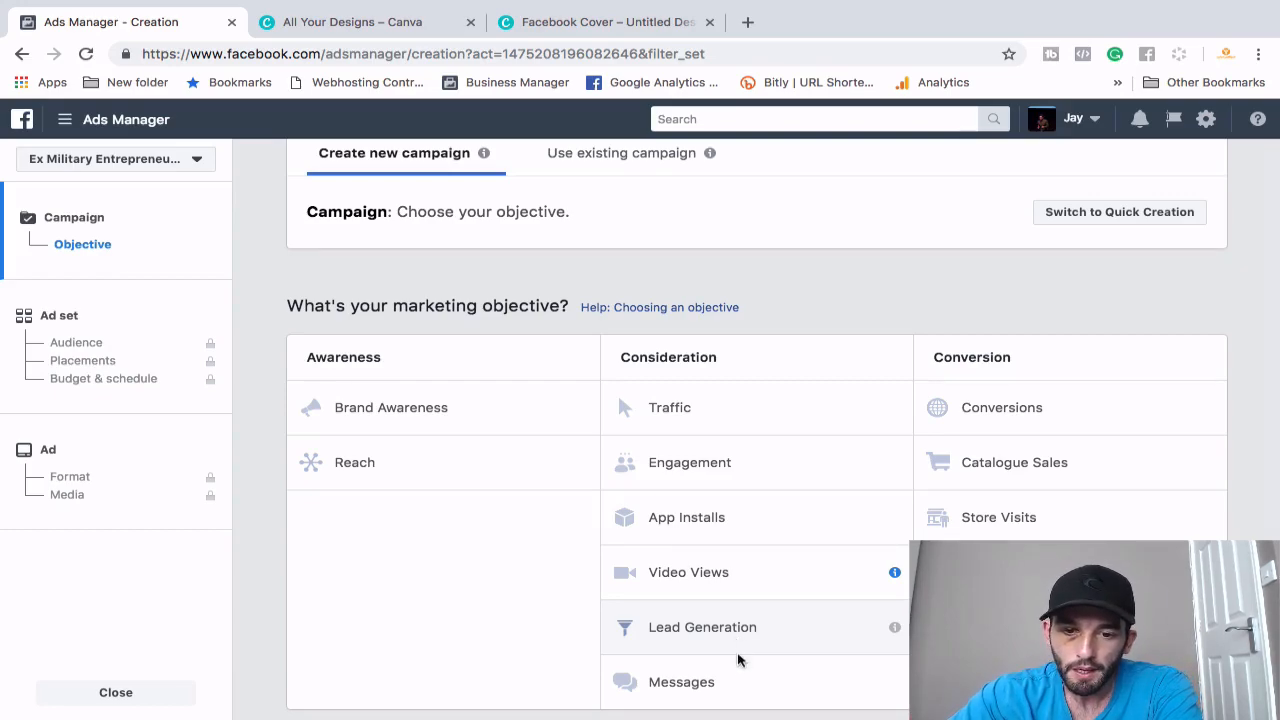
mouse_move(895, 684)
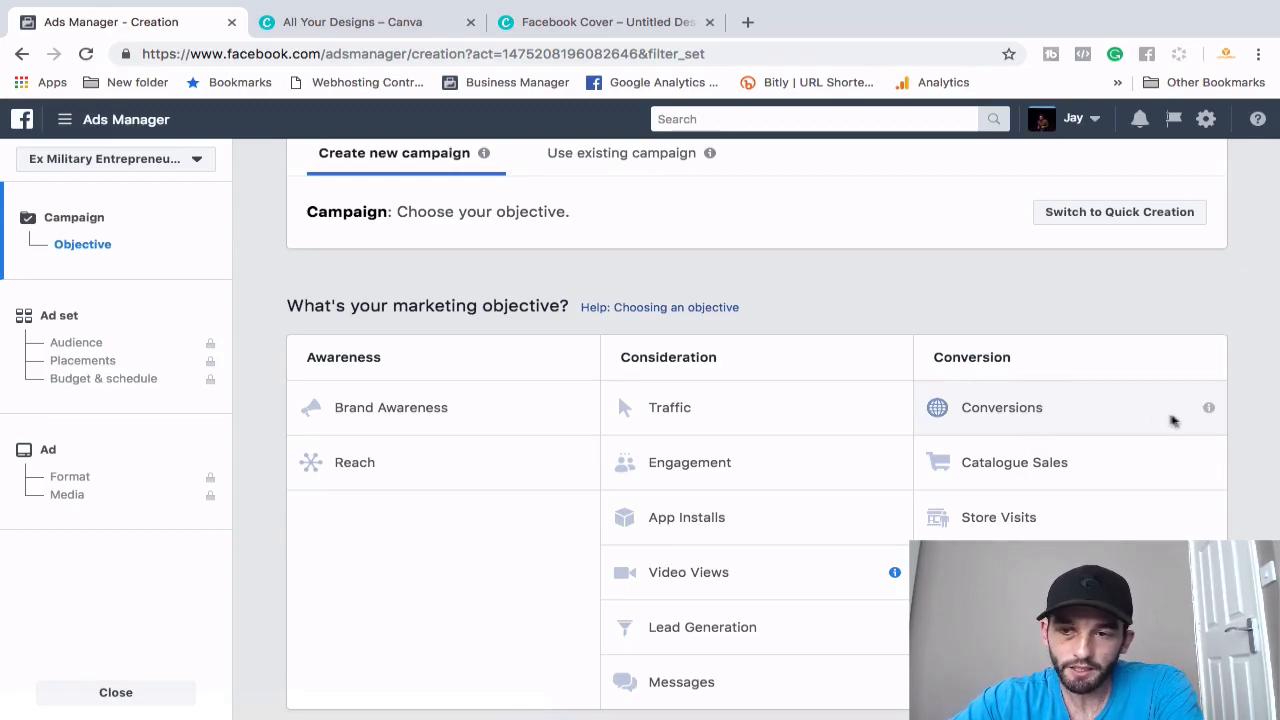
mouse_move(1207, 416)
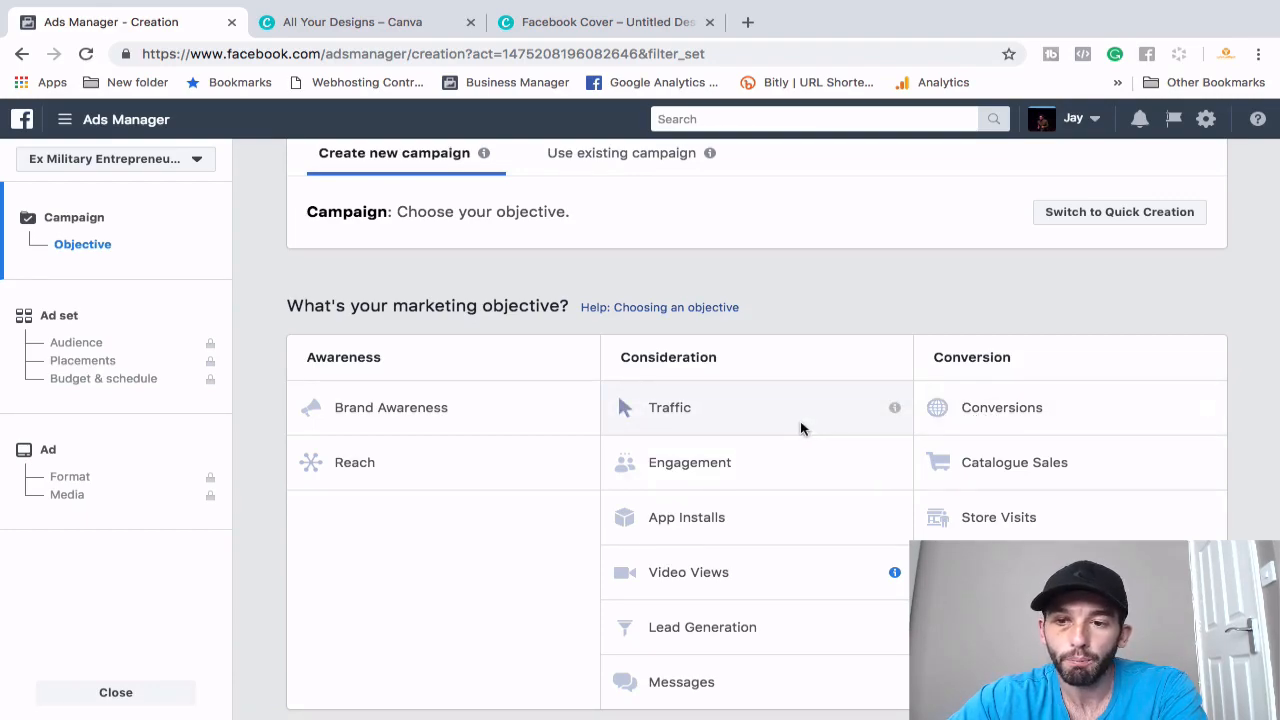
- Choose the Traffic objective and start the campaign name as 'JW - Traffic -'
click(732, 419)
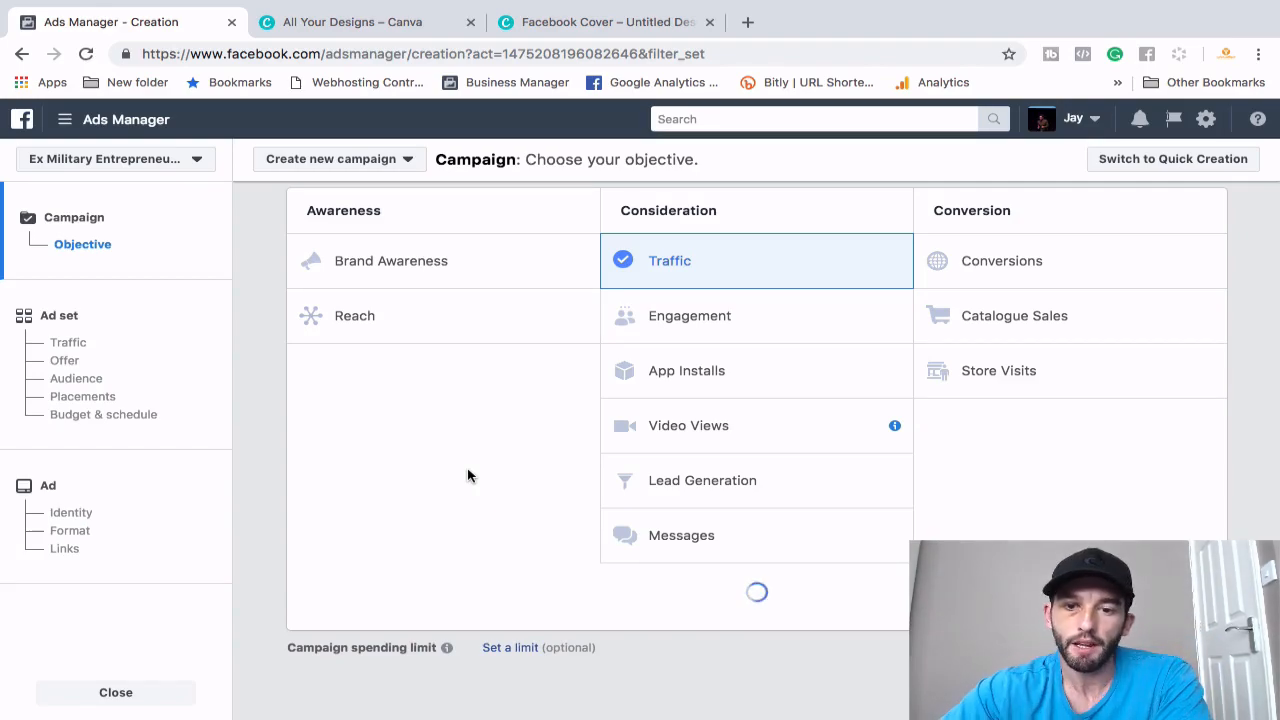
scroll(700, 490, down, 4)
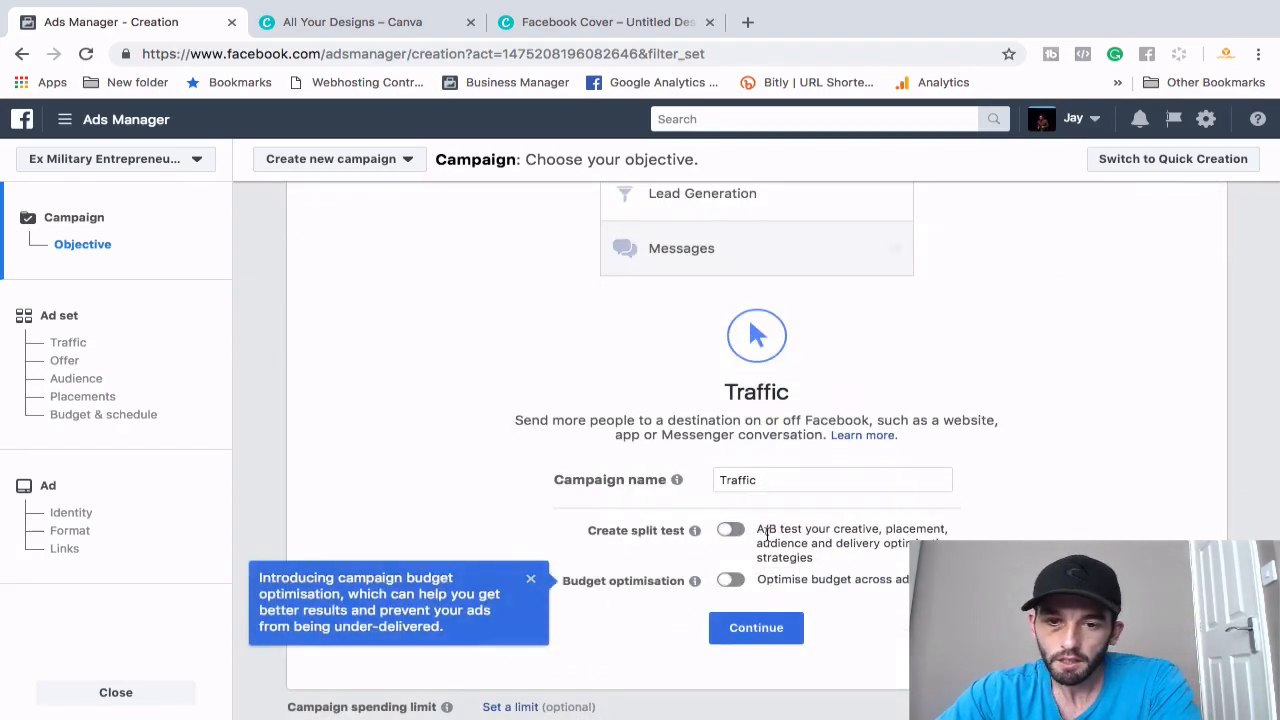
drag(765, 420, 697, 421)
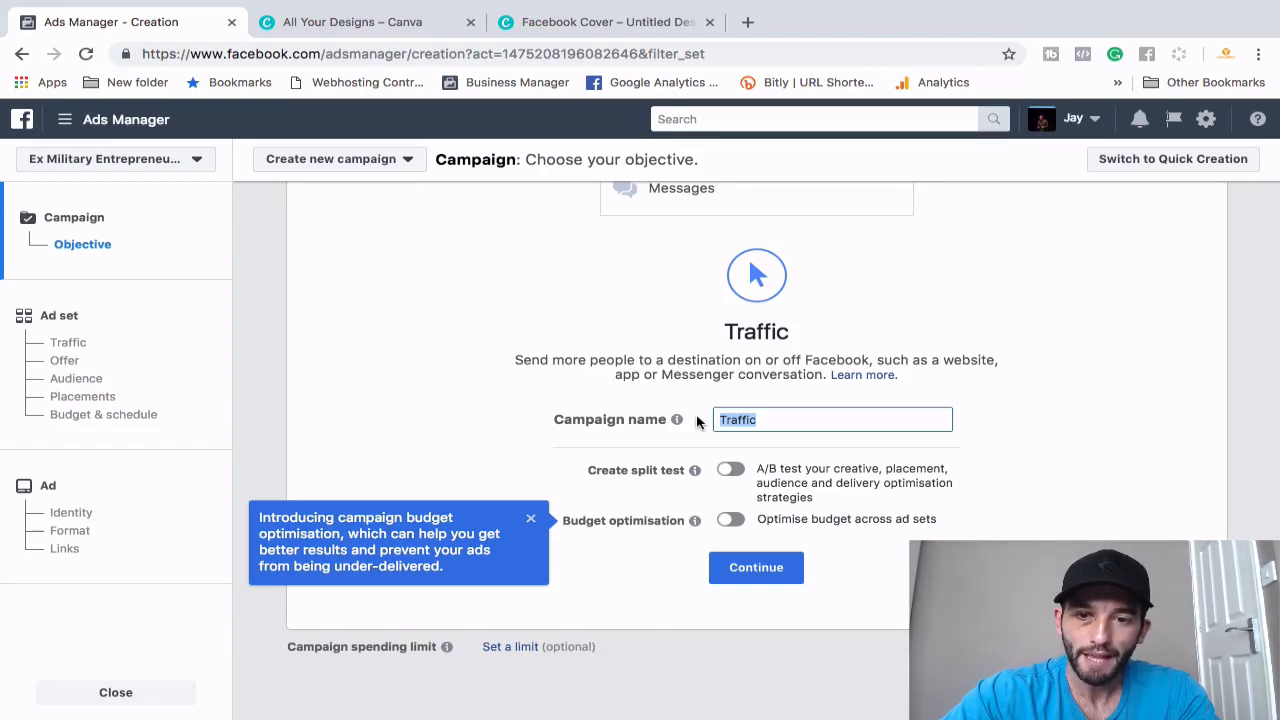
text(JW -)
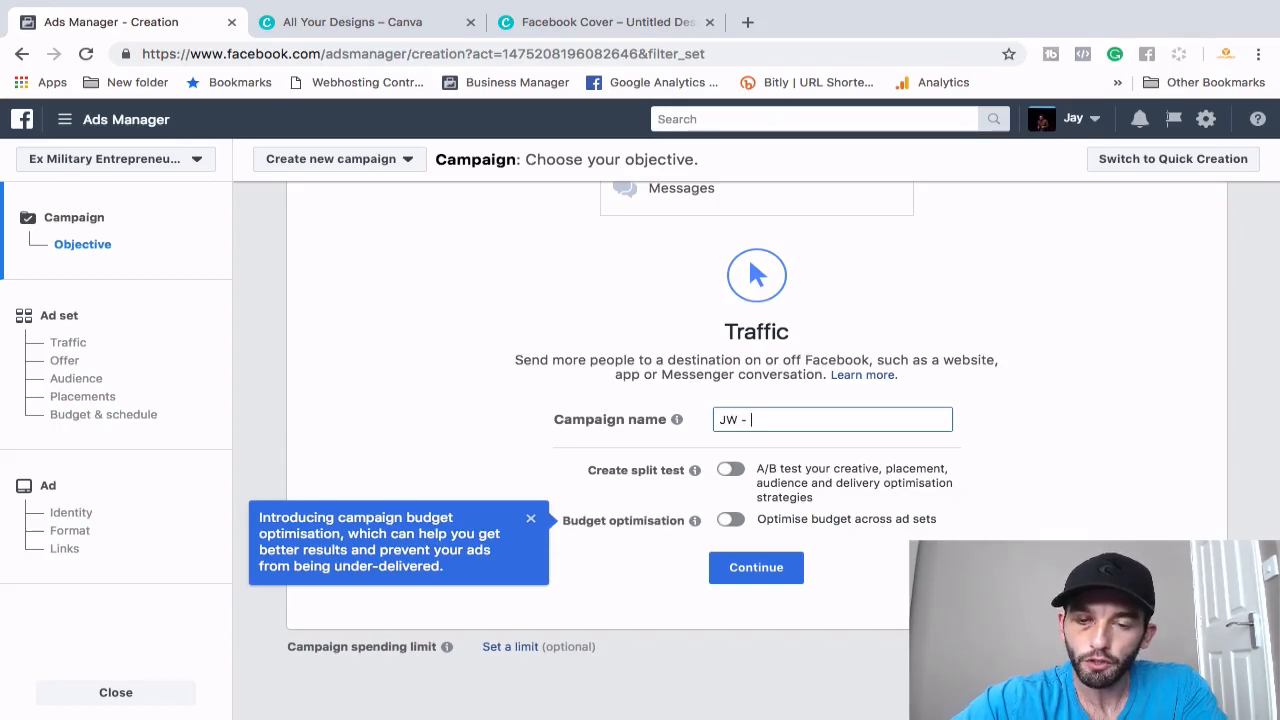
text(Traffic -)
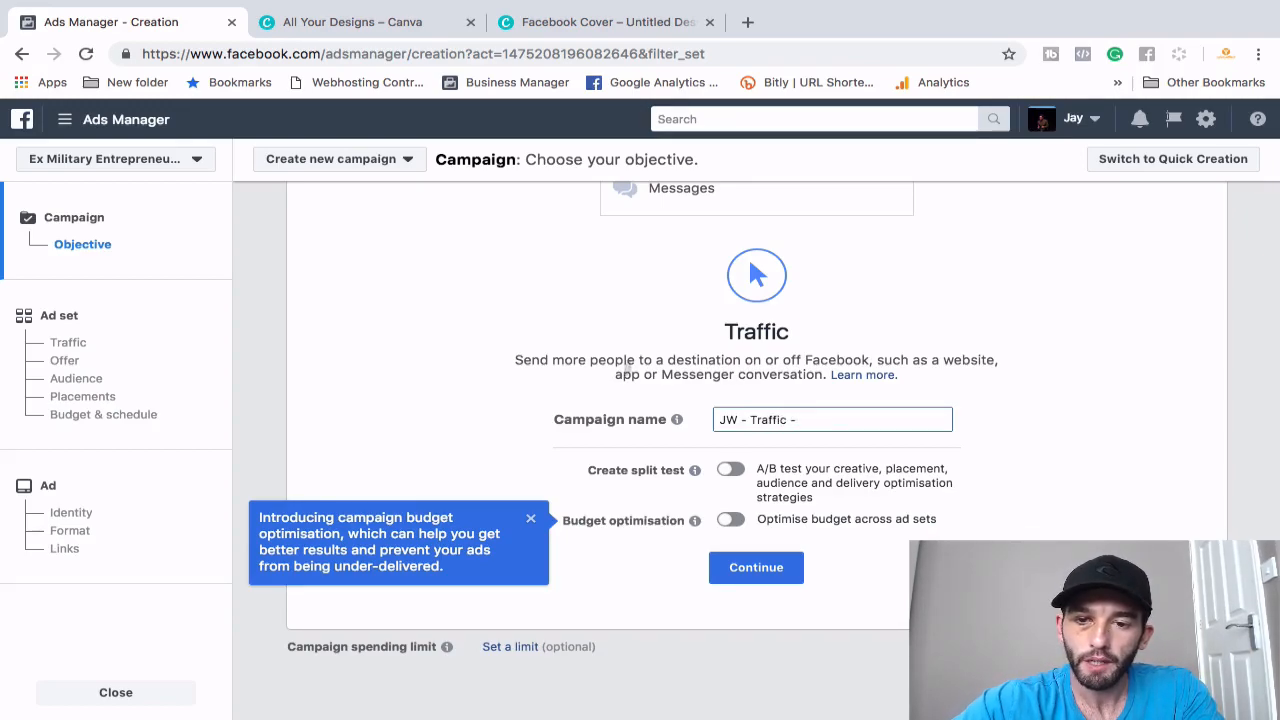
- Finish the campaign name as 'SA - Traffic - Free Styling ebook', replacing JW with SA
double_click(737, 423)
text(SA)
click(810, 422)
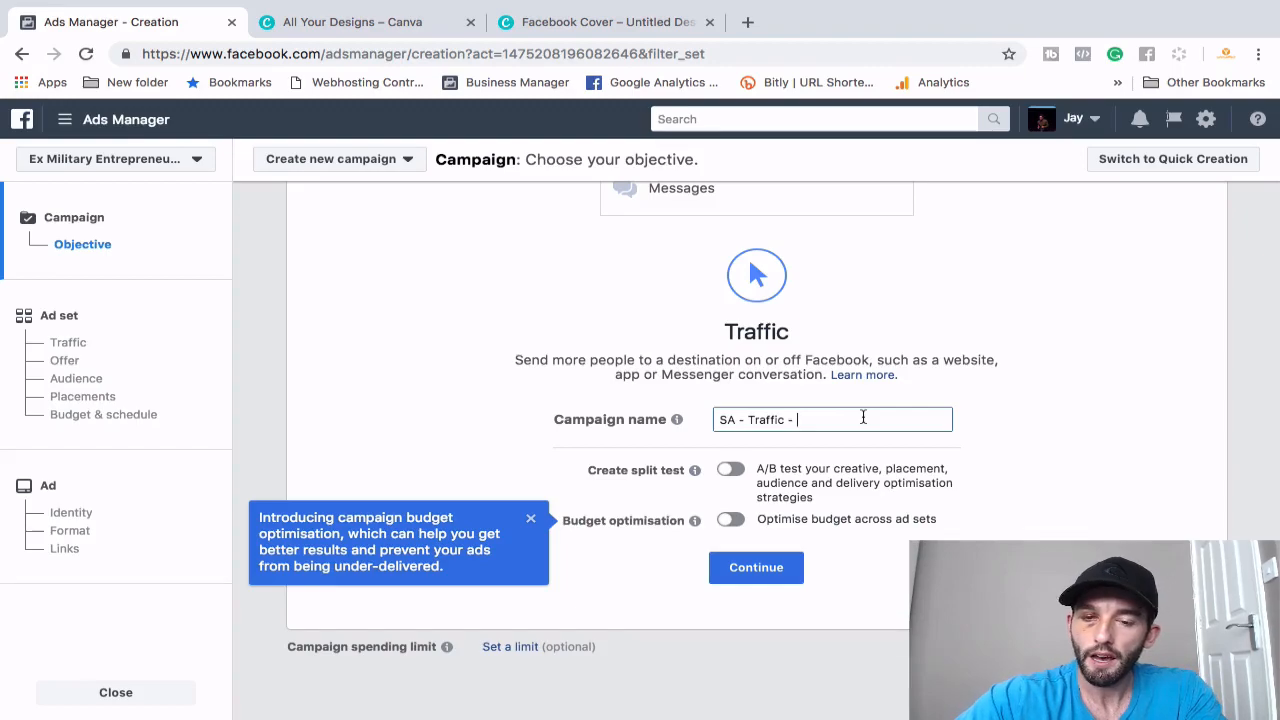
text(Conversion)
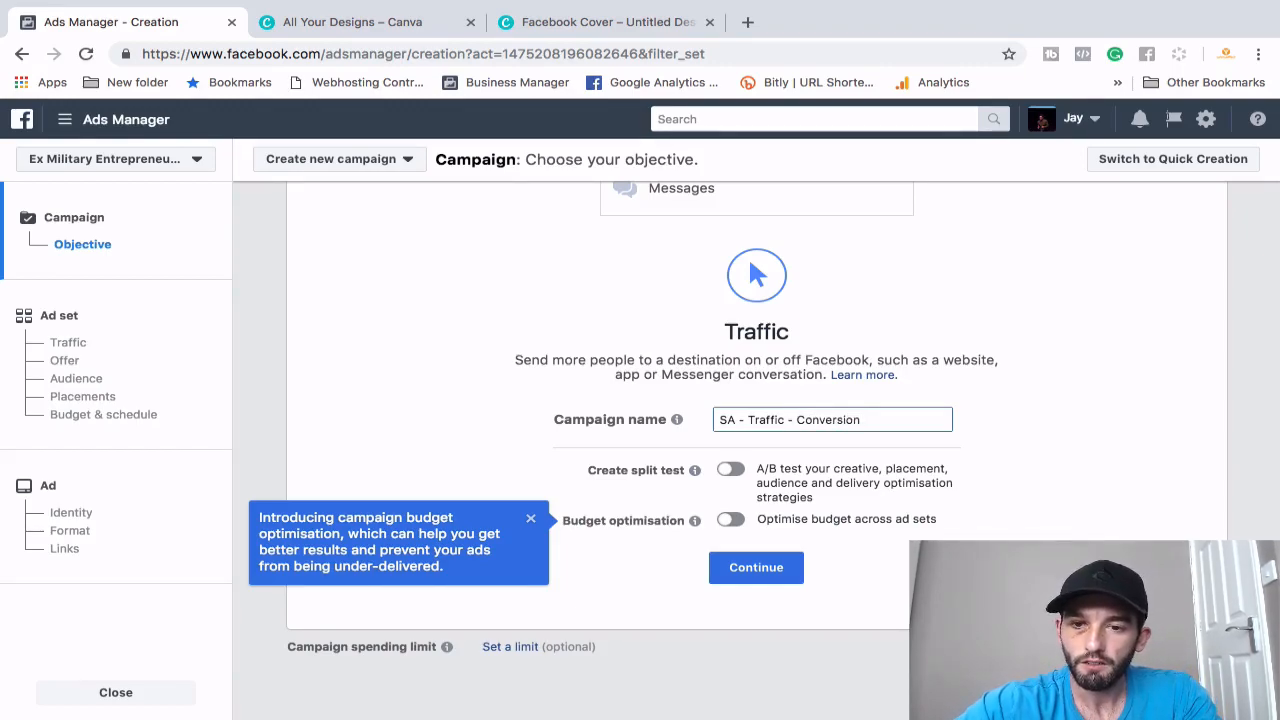
key(BackSpace)
key(BackSpace)
key(BackSpace)
key(BackSpace)
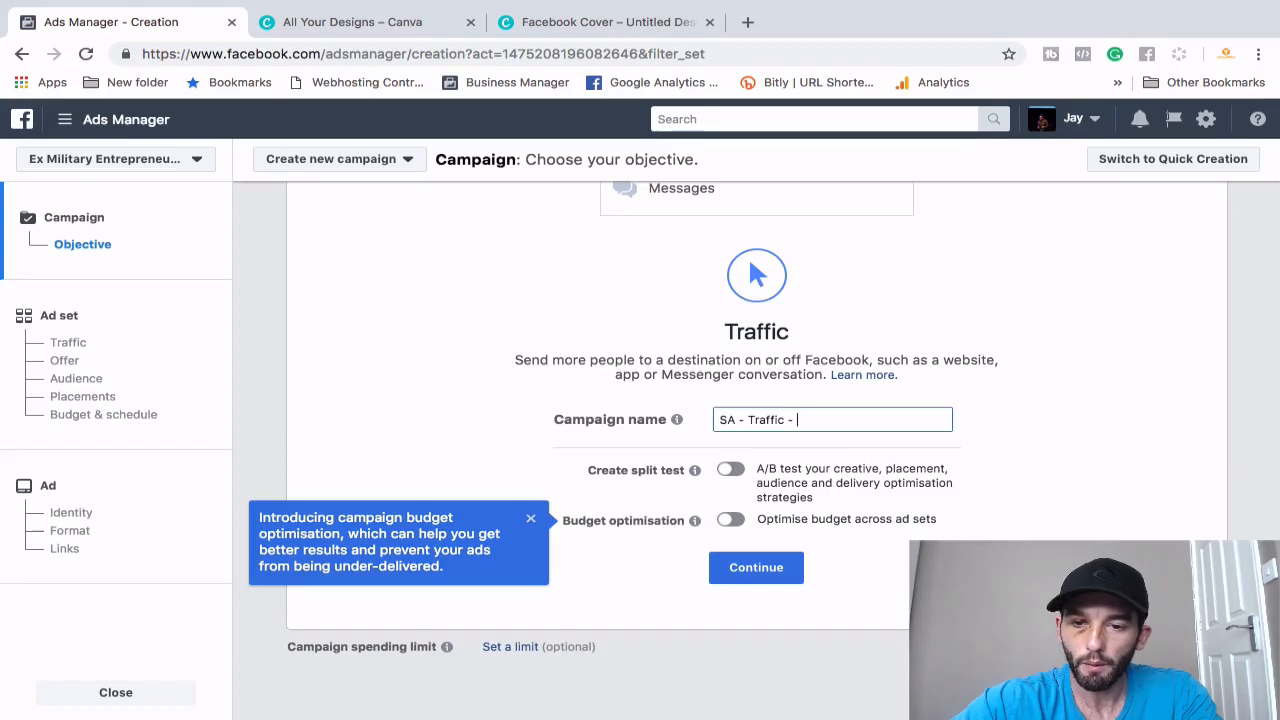
text(tyle)
key(BackSpace)
text(ing ebook)
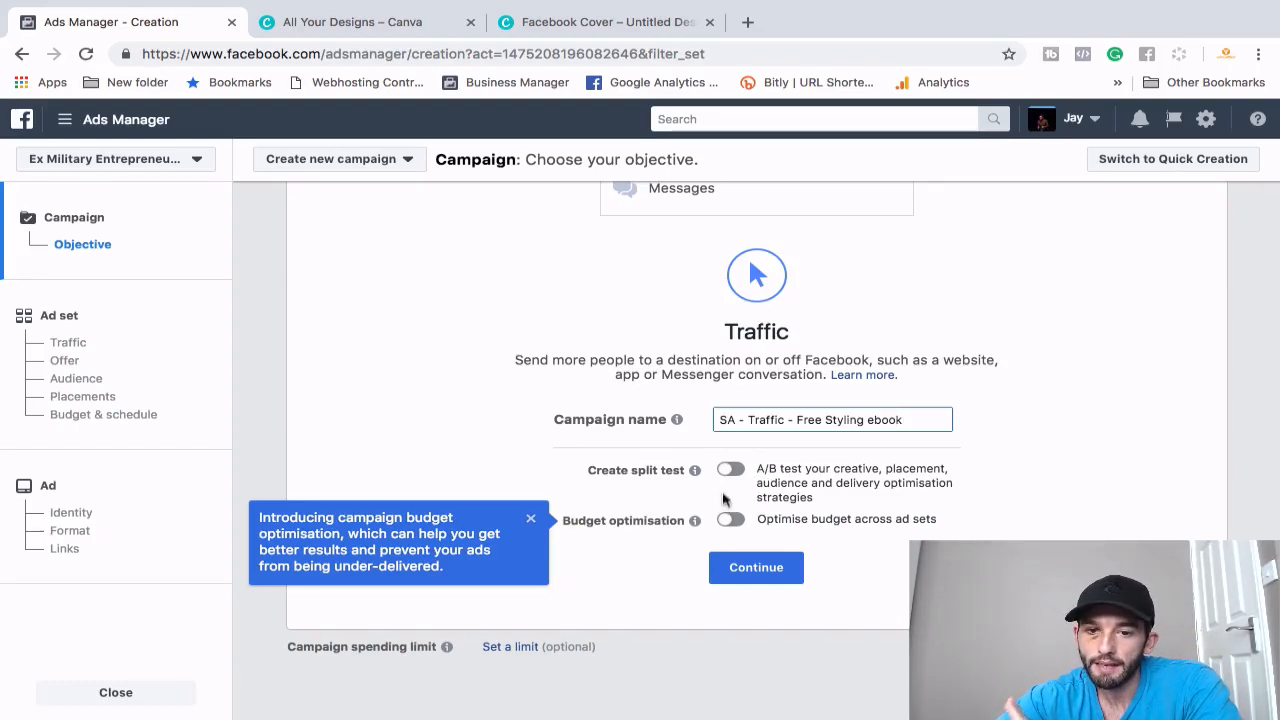
- Continue to the ad set and start its name as 'UK - 18-45 - Fashion - Mob -'
click(751, 568)
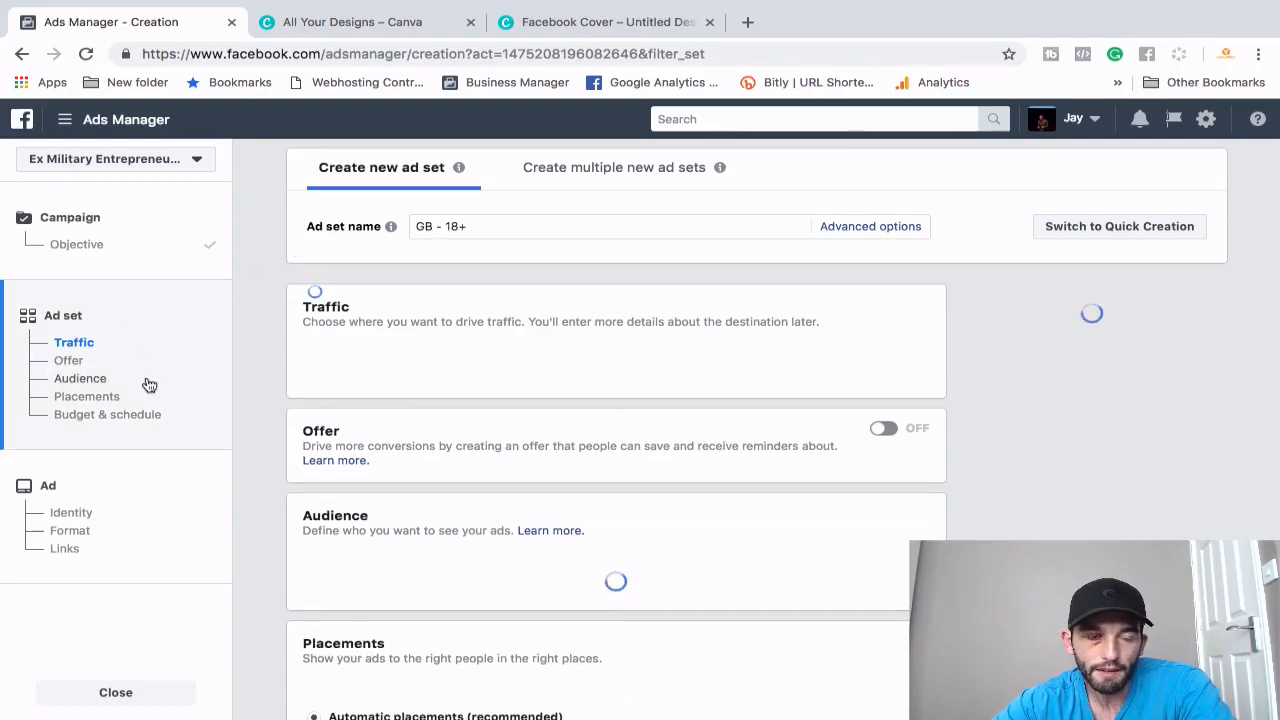
triple_click(421, 228)
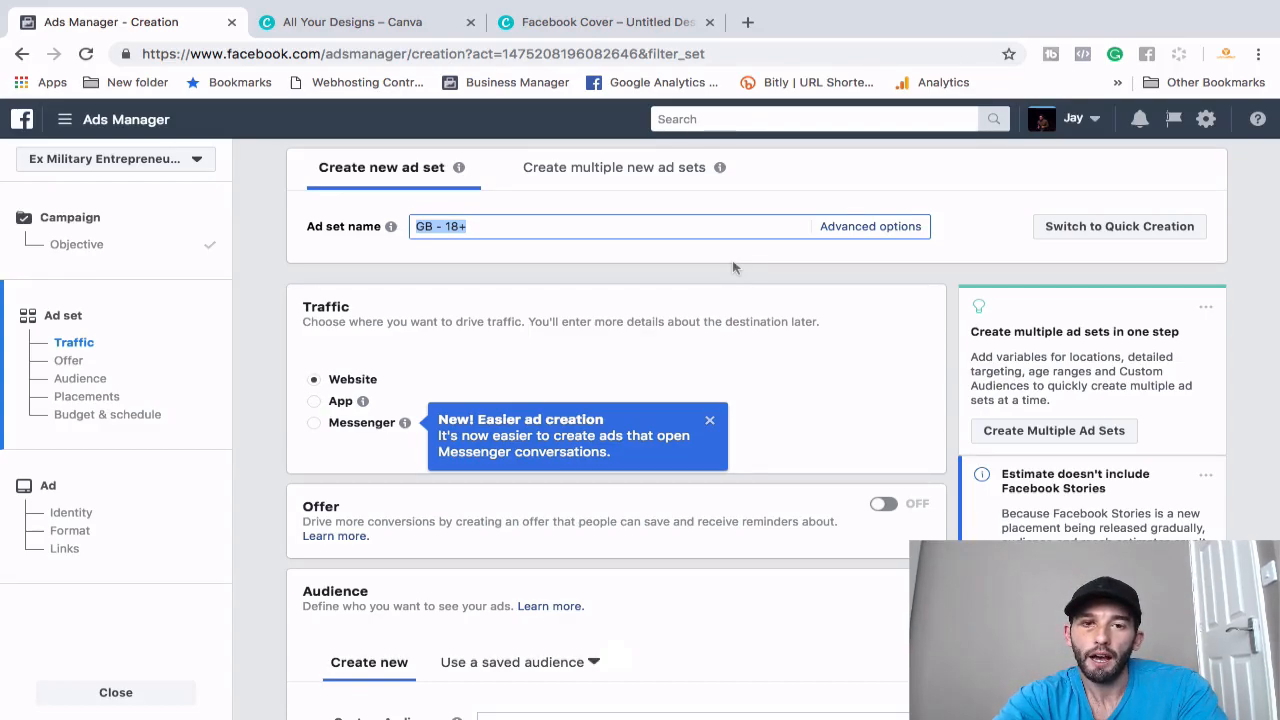
text(UK - 18-)
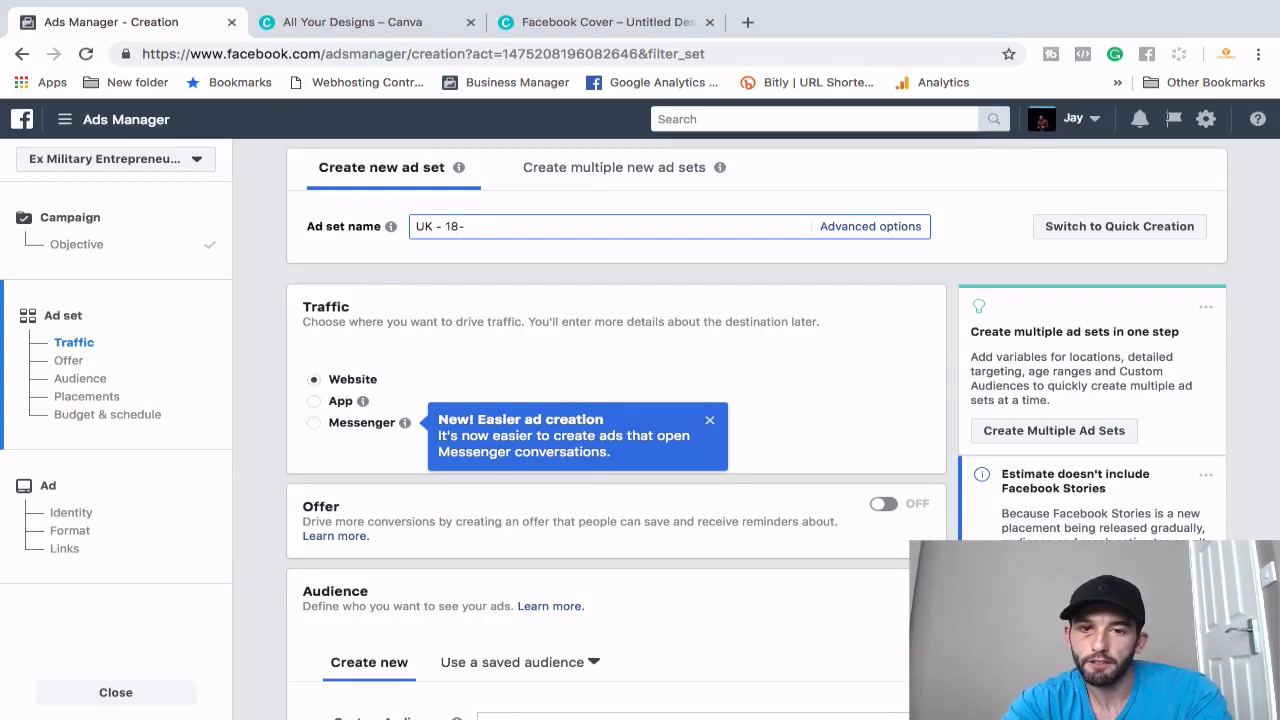
text(45 -)
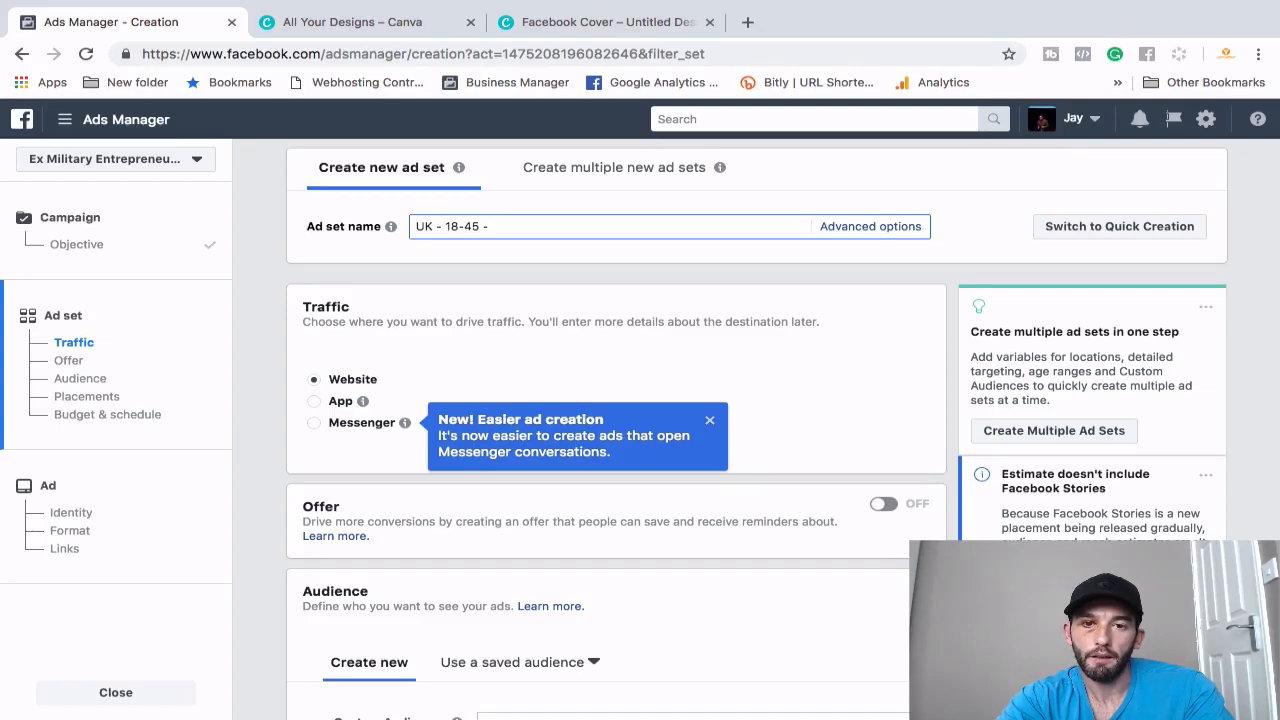
text(Fashion - Mob -)
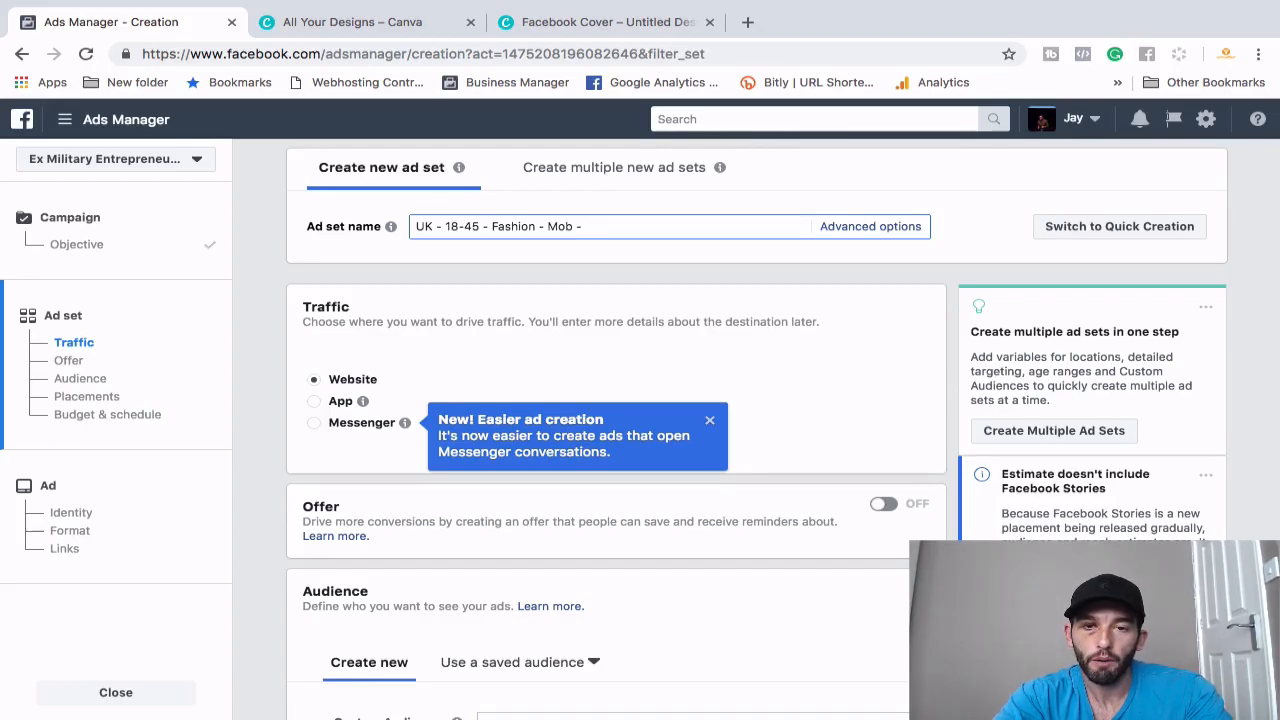
text(All Plac)
- Complete the ad set name with 'FB Feed' and dismiss the 'New! Easier ad creation' notice
key(BackSpace)
key(BackSpace)
key(BackSpace)
key(BackSpace)
key(BackSpace)
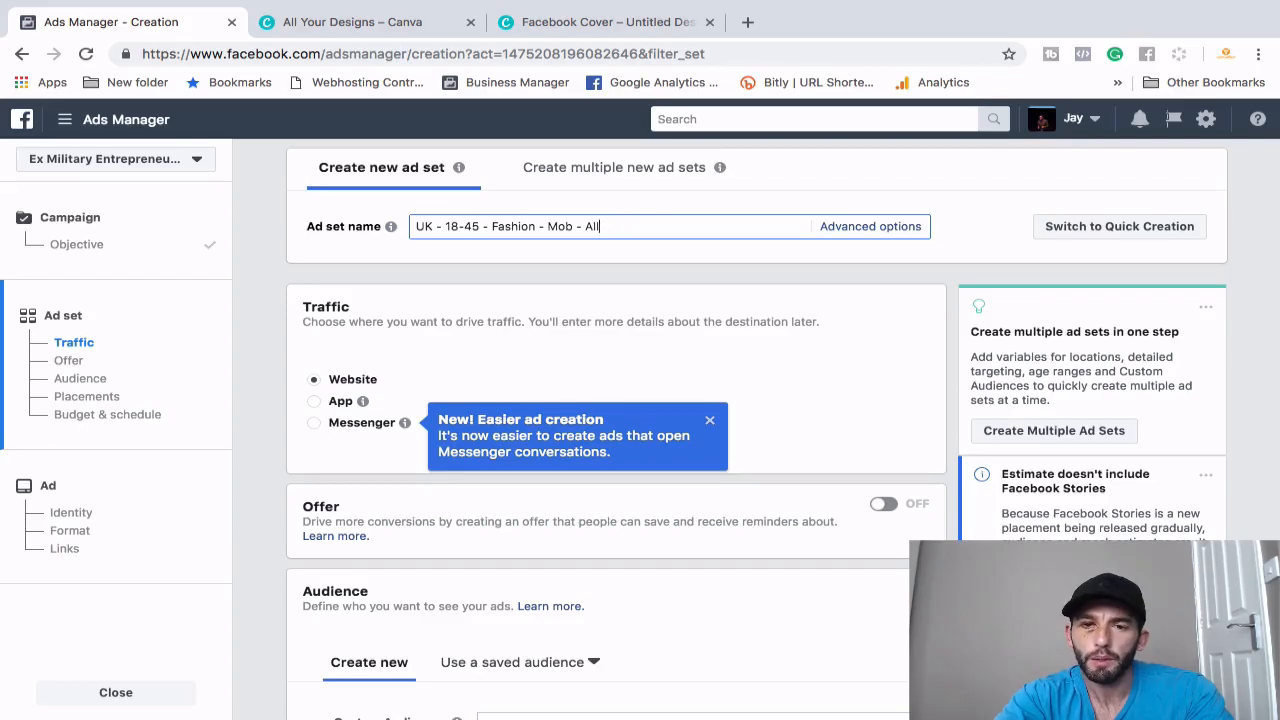
text(FB Ne)
key(BackSpace)
key(BackSpace)
text(Feed)
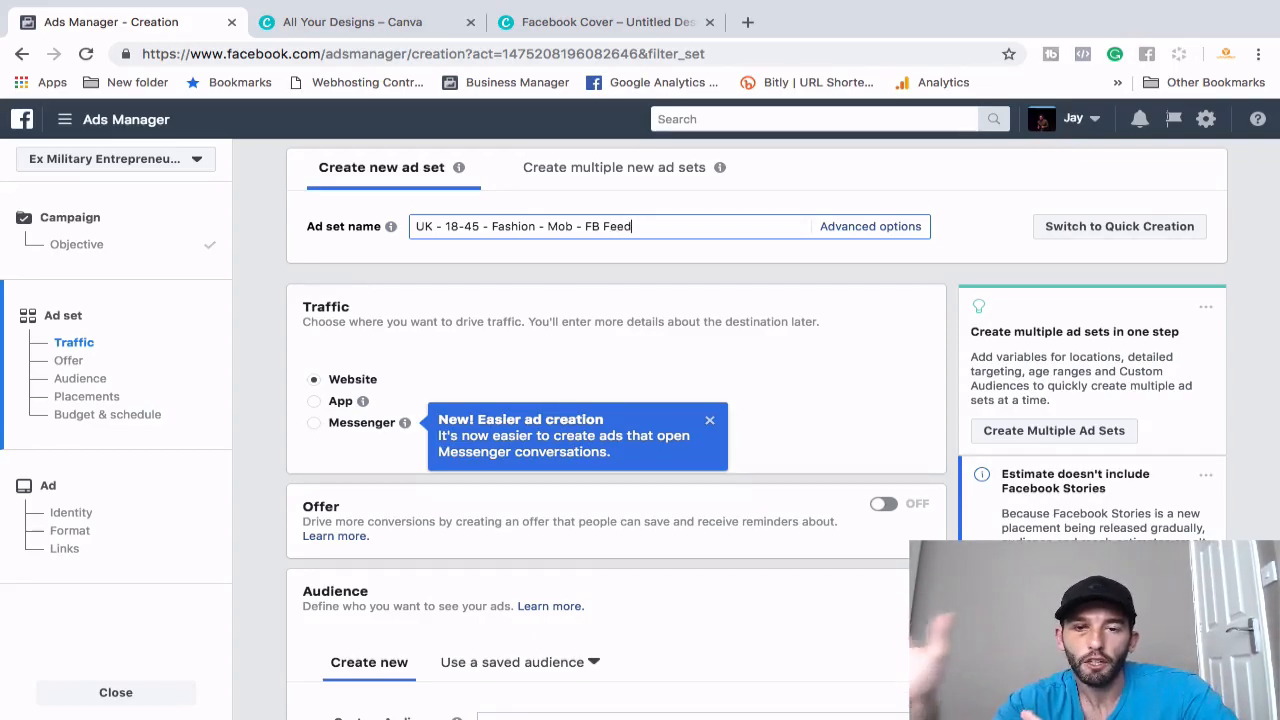
click(780, 366)
click(710, 421)
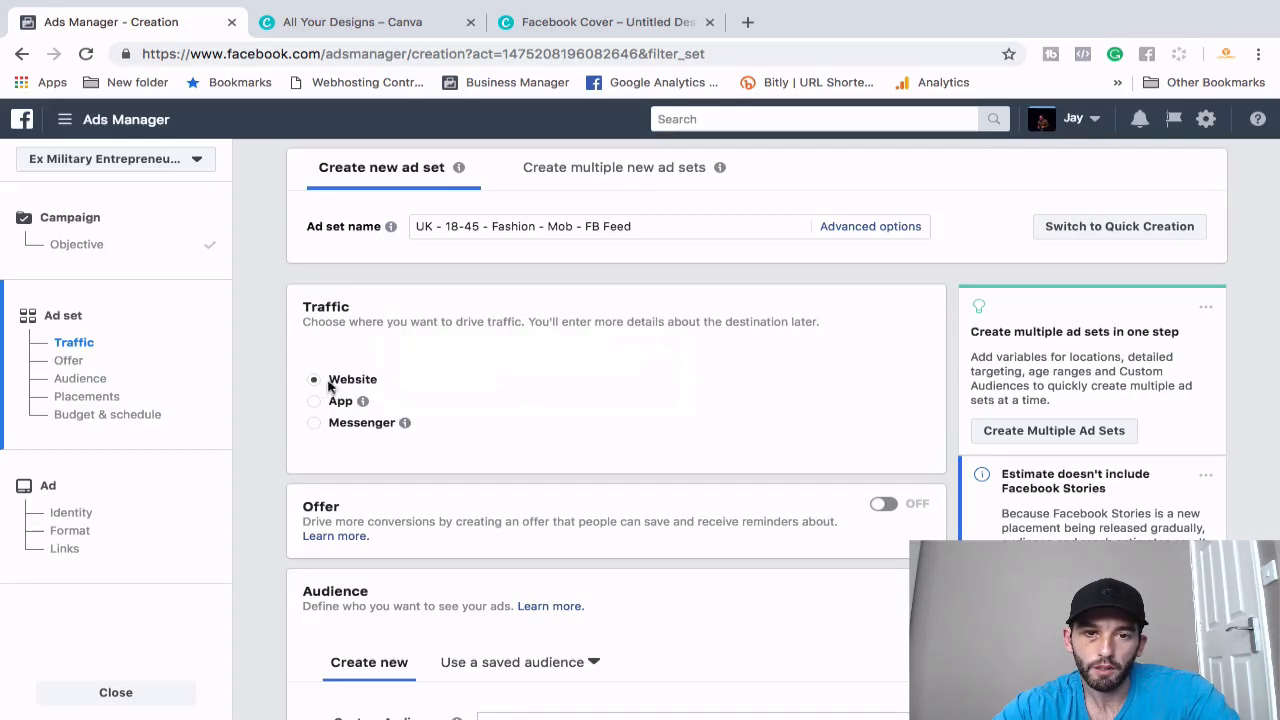
- Scroll down to the Audience section showing Custom Audiences, Locations, Age and Gender
scroll(589, 416, down, 3)
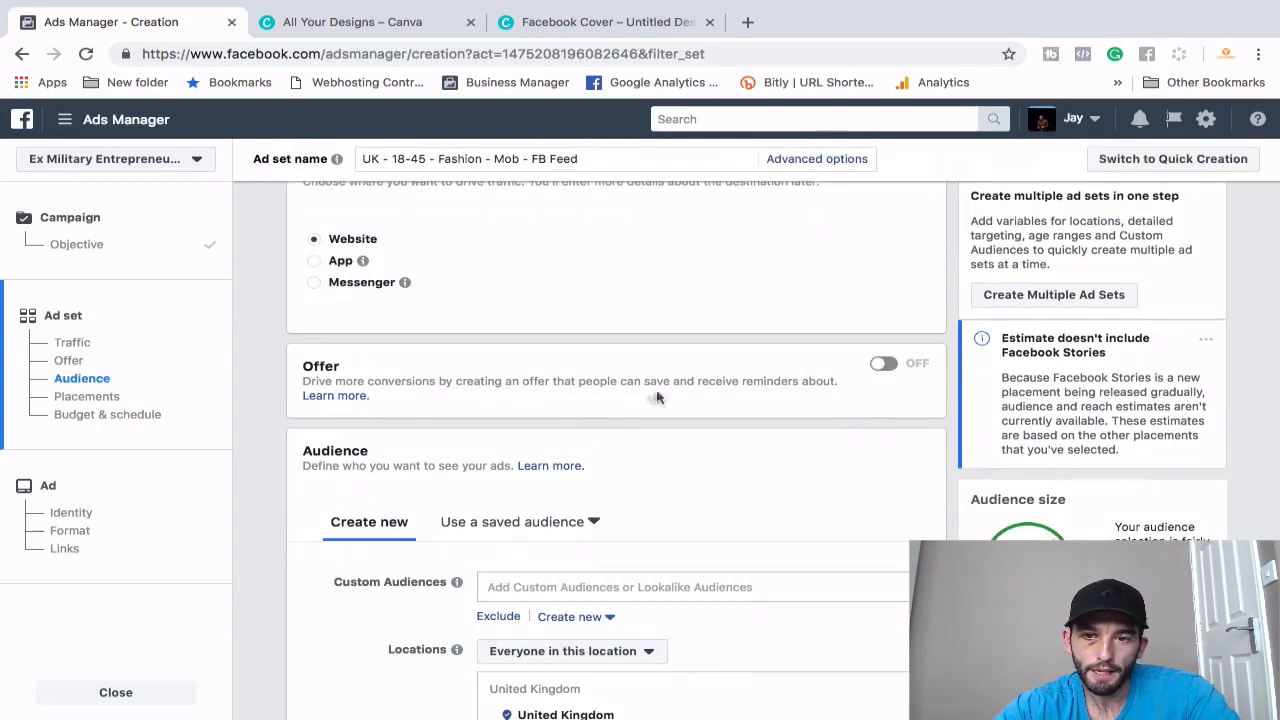
scroll(662, 496, down, 3)
scroll(662, 496, down, 1)
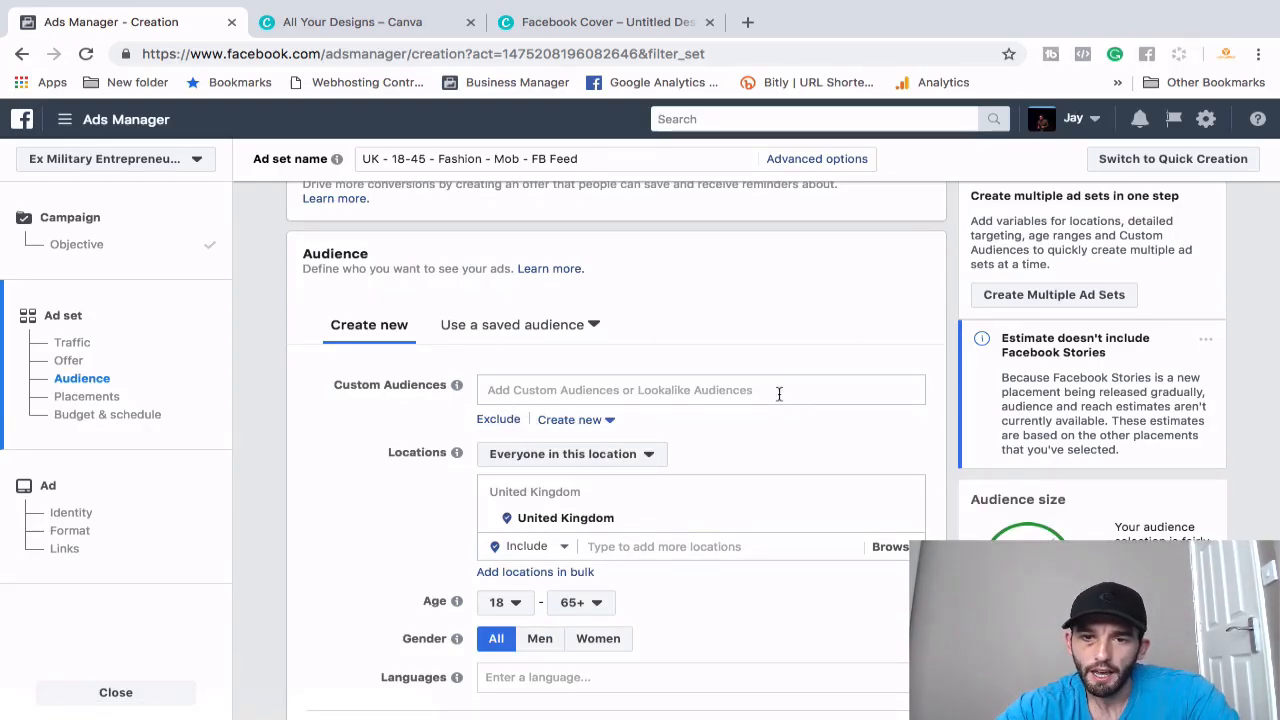
scroll(779, 395, down, 1)
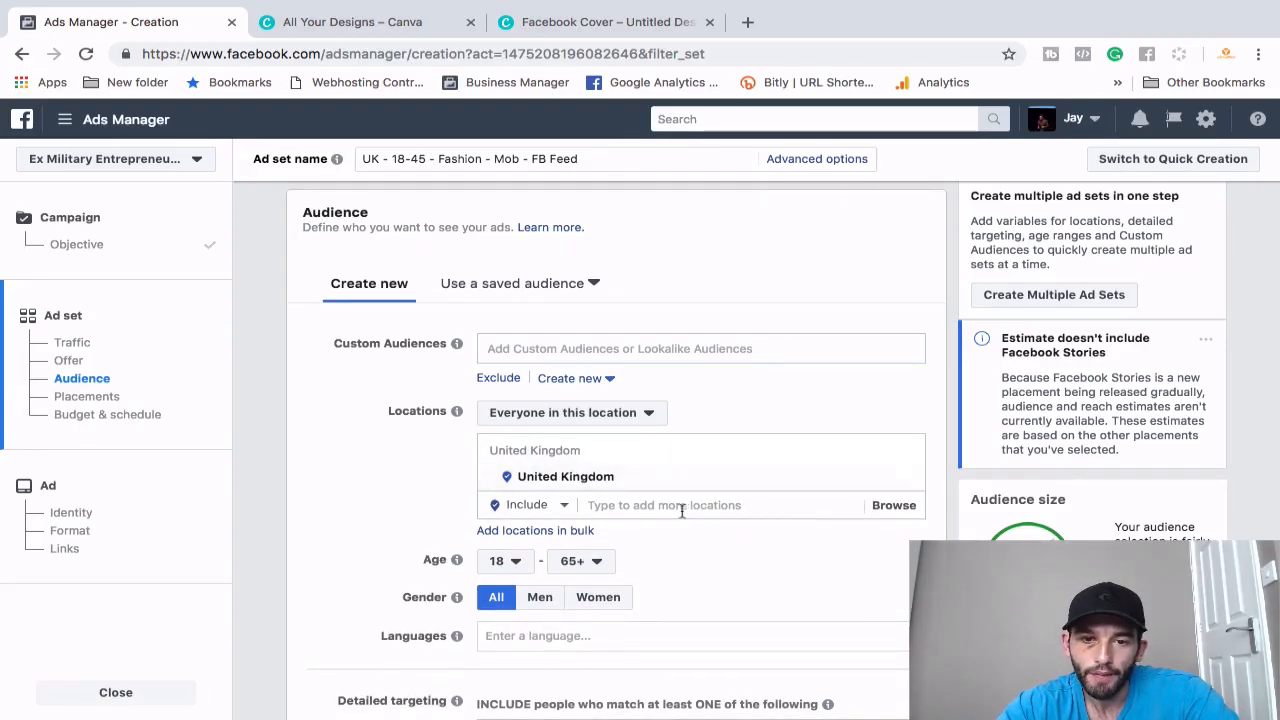
click(902, 481)
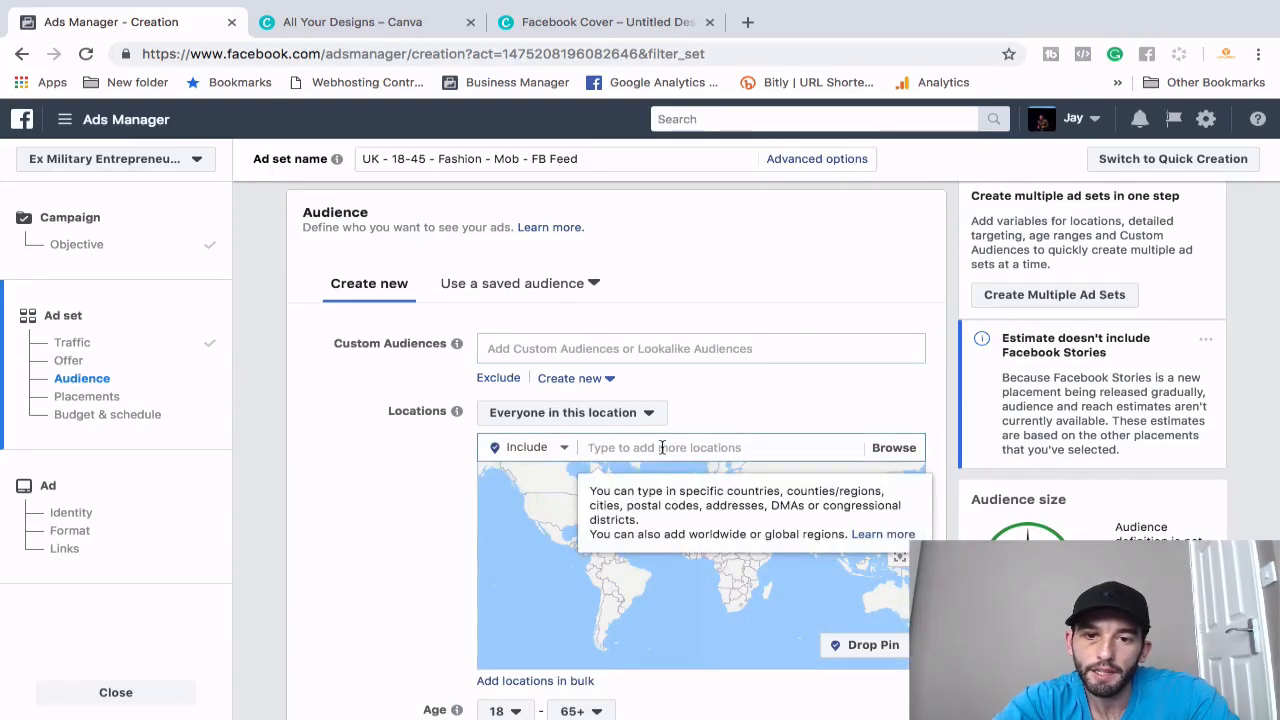
text(london)
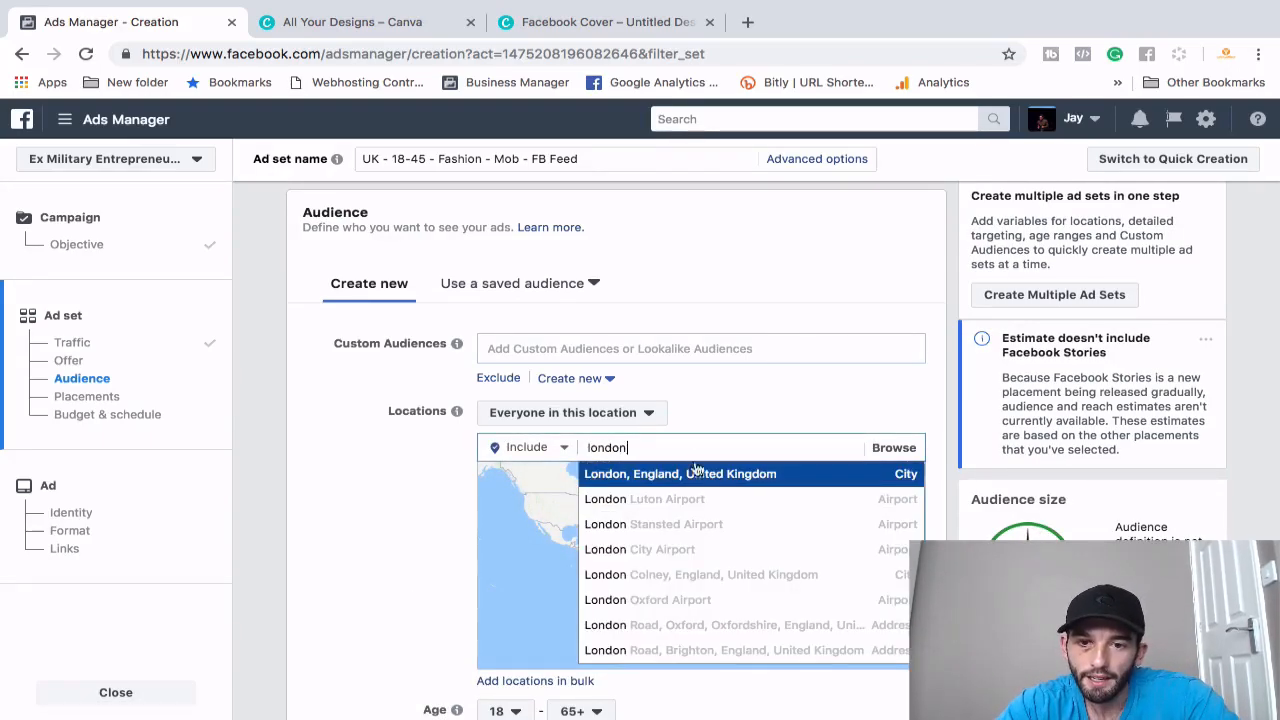
click(688, 476)
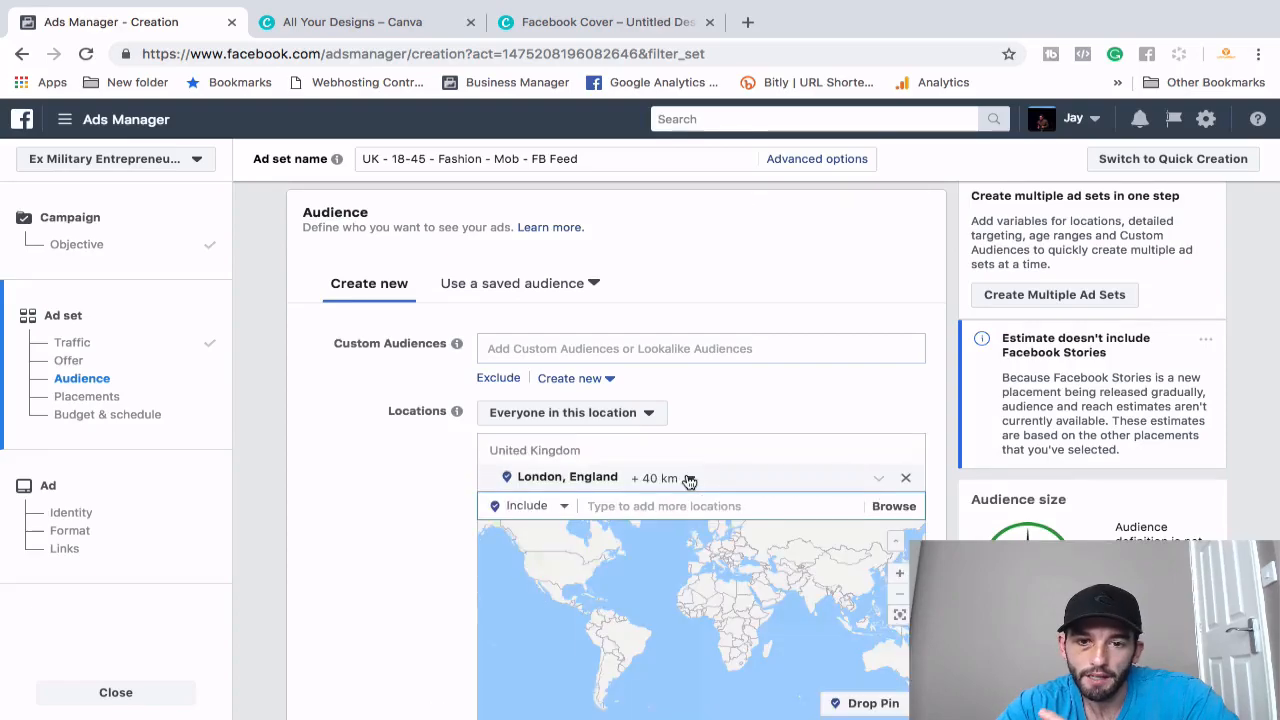
click(687, 480)
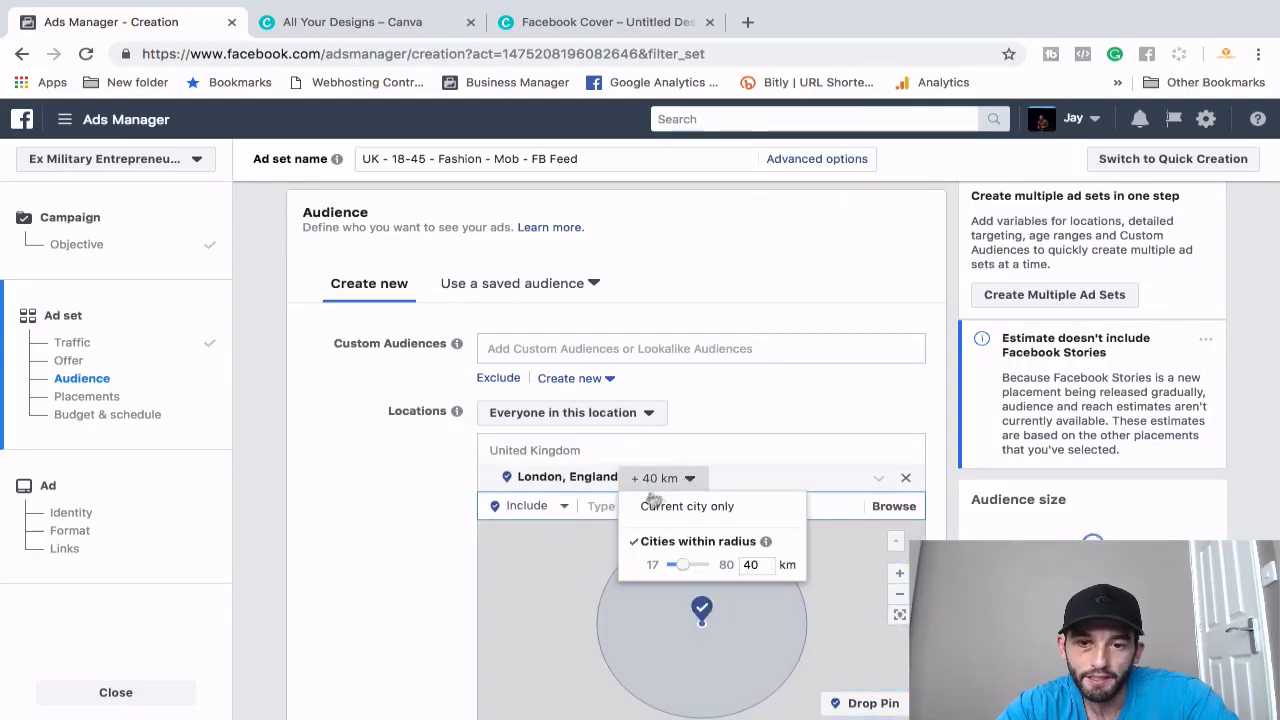
mouse_move(683, 570)
mouse_down()
mouse_move(700, 569)
mouse_move(690, 566)
mouse_up()
click(703, 482)
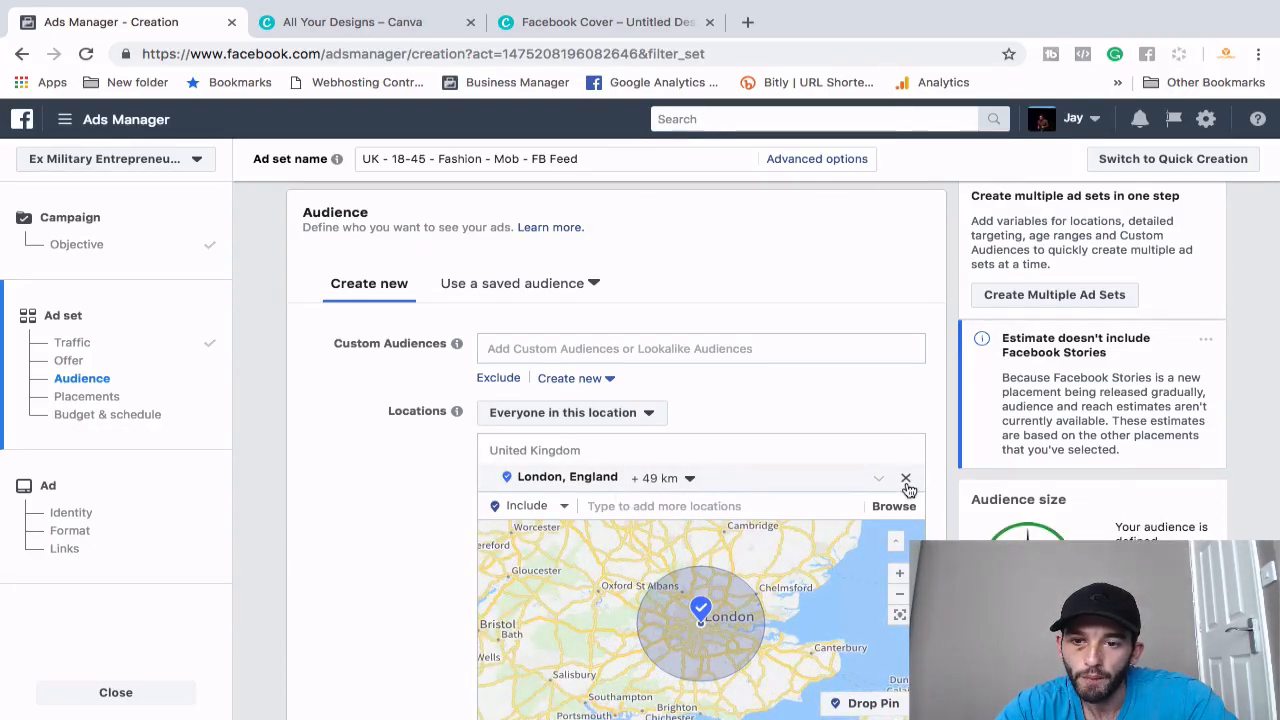
click(906, 480)
click(707, 448)
text(united king)
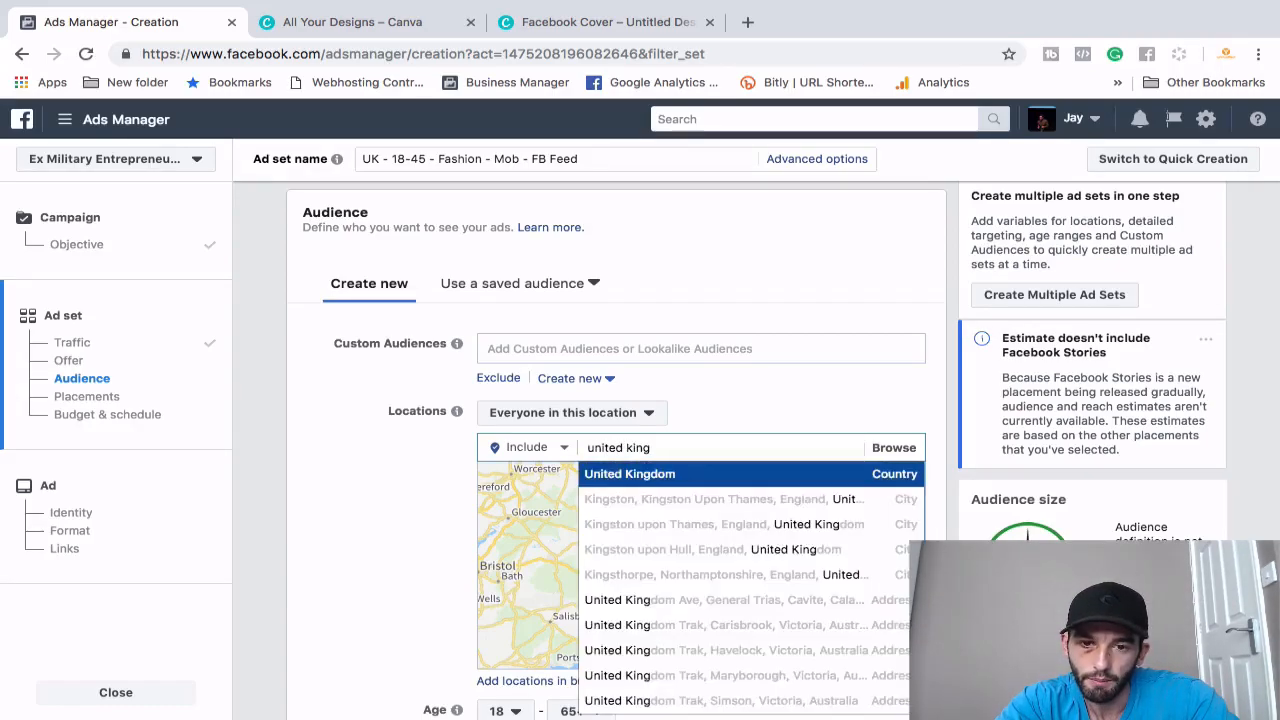
click(719, 474)
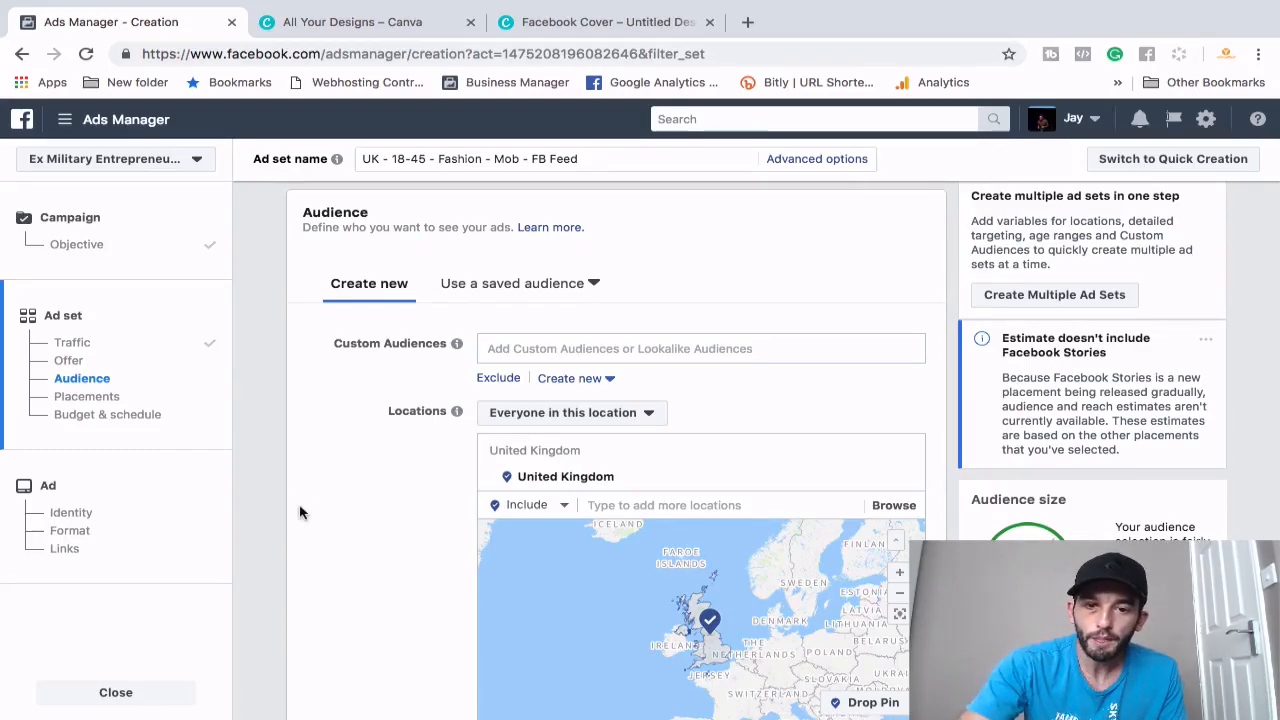
scroll(340, 521, down, 1)
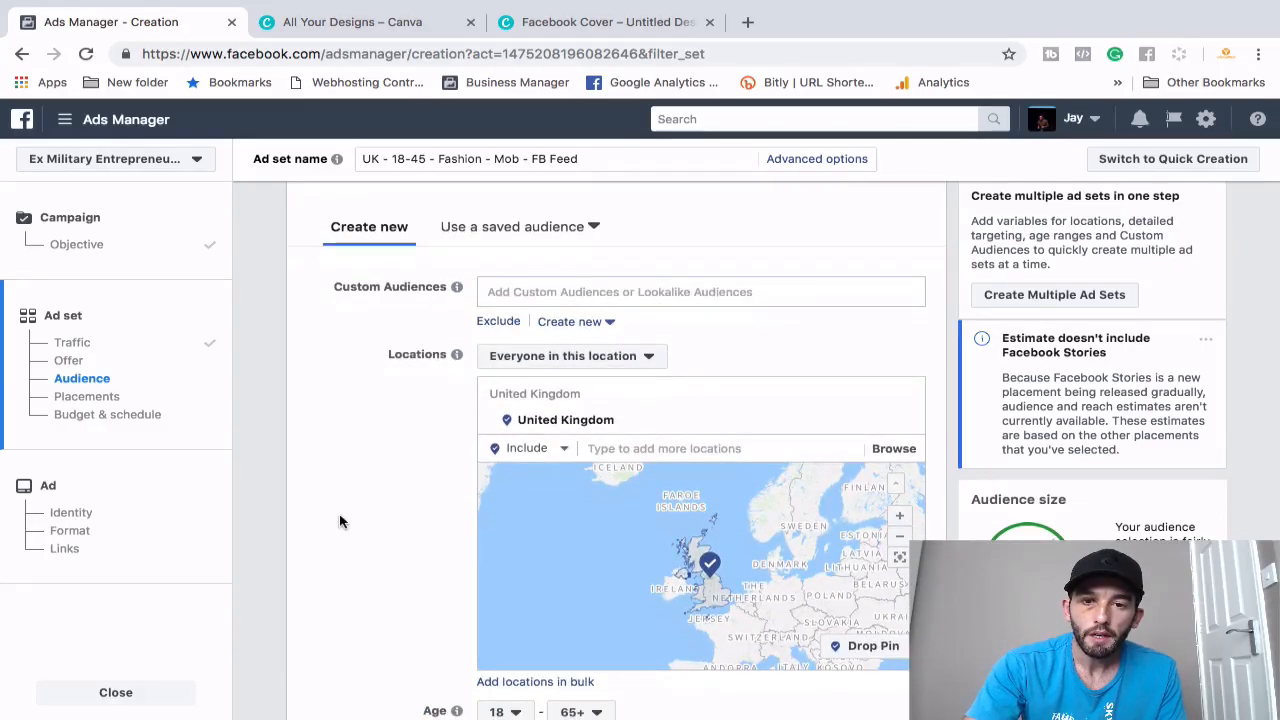
- Set the maximum age to 44 and restrict Gender to Women
scroll(348, 512, down, 2)
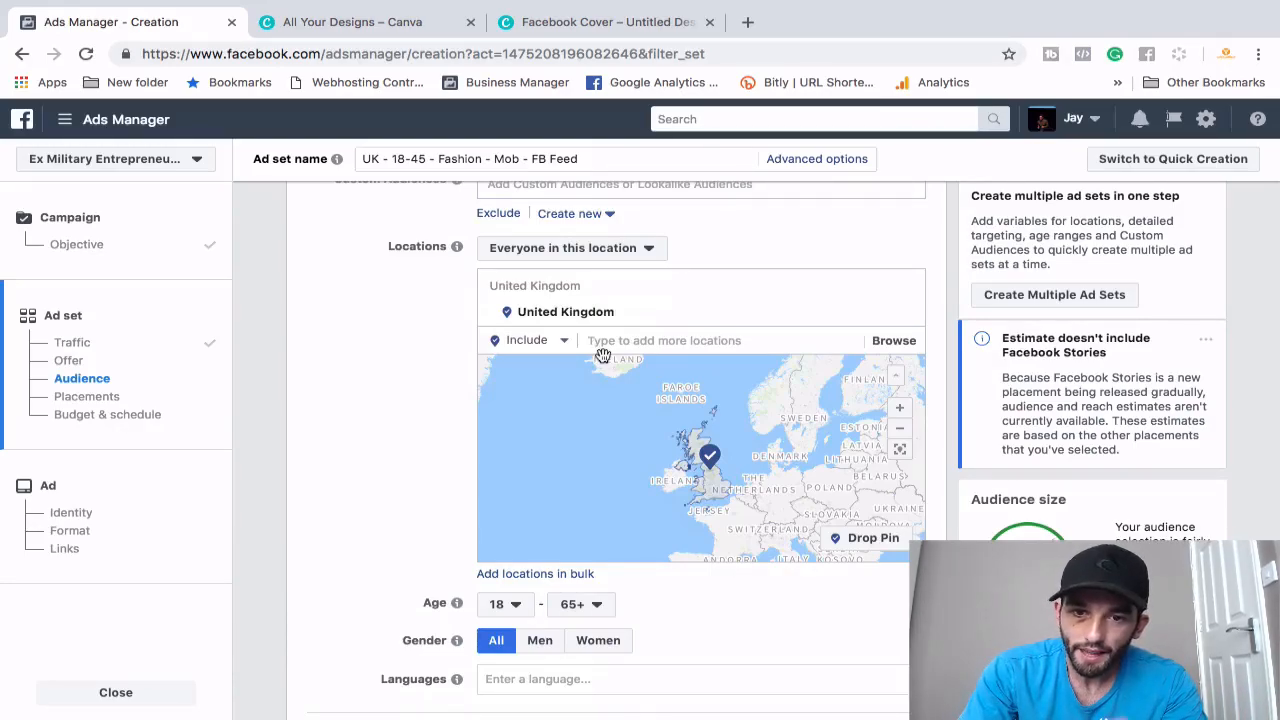
scroll(431, 483, down, 2)
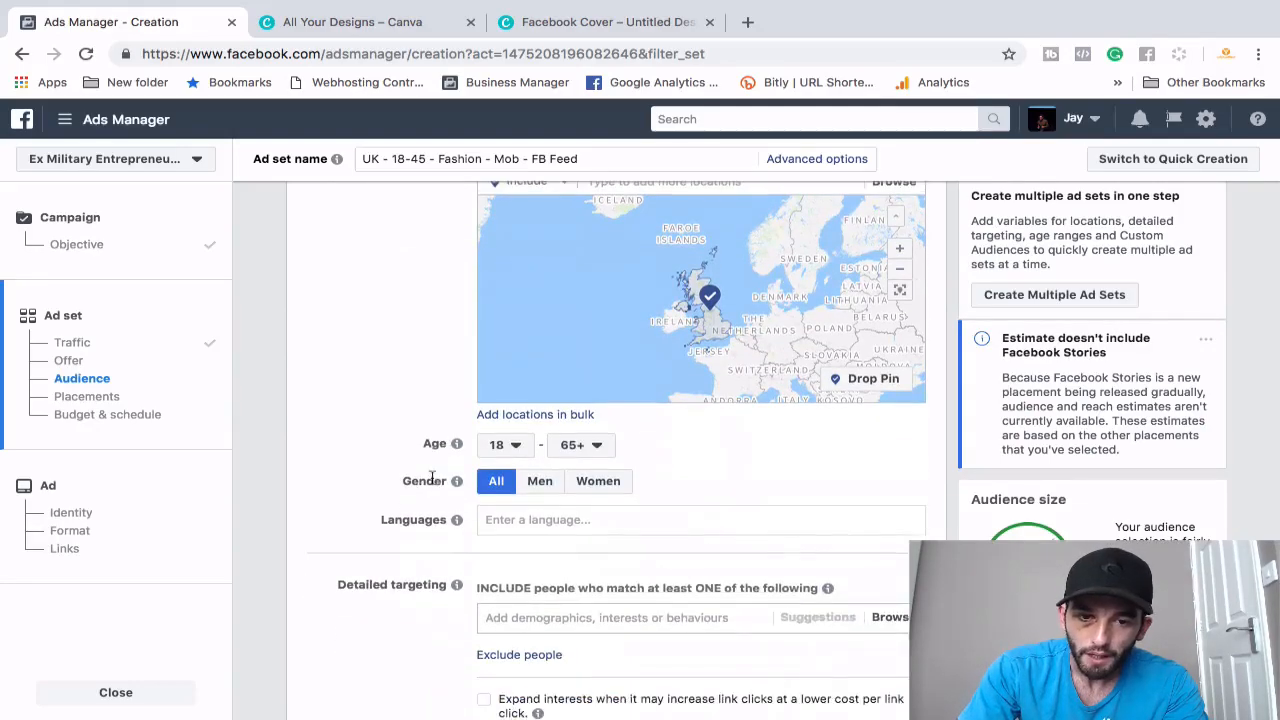
click(580, 444)
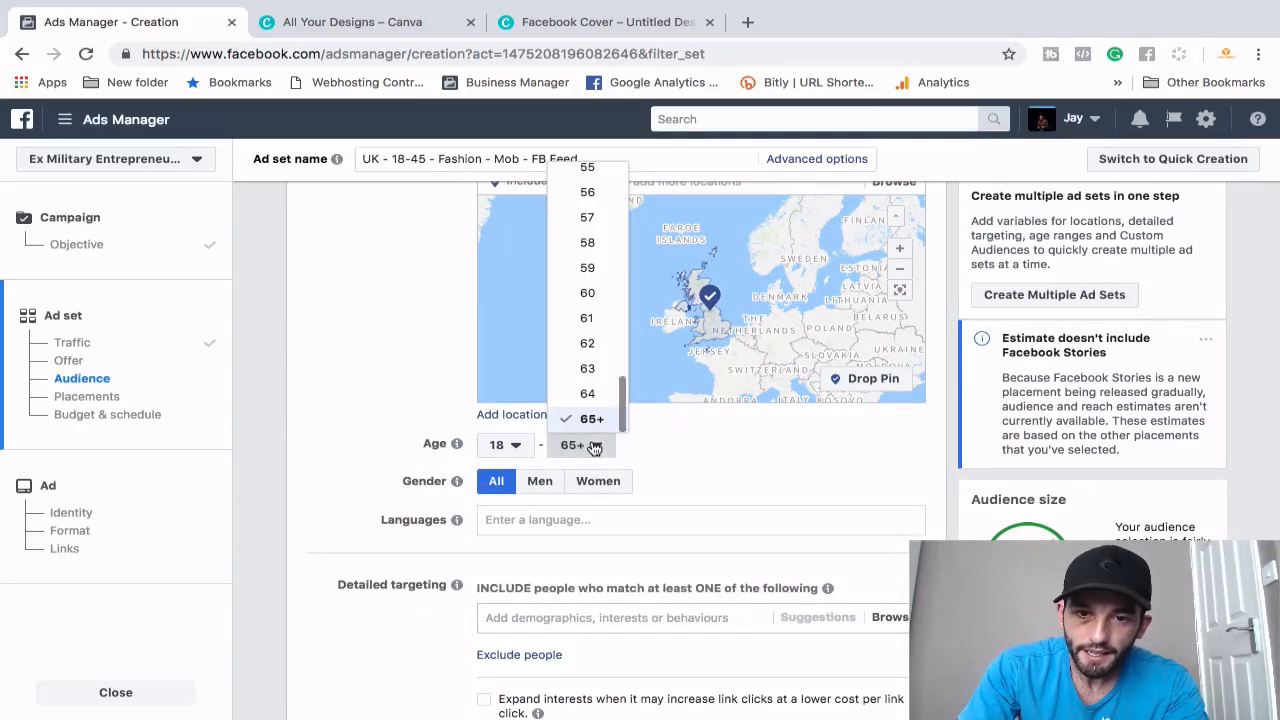
scroll(584, 296, up, 5)
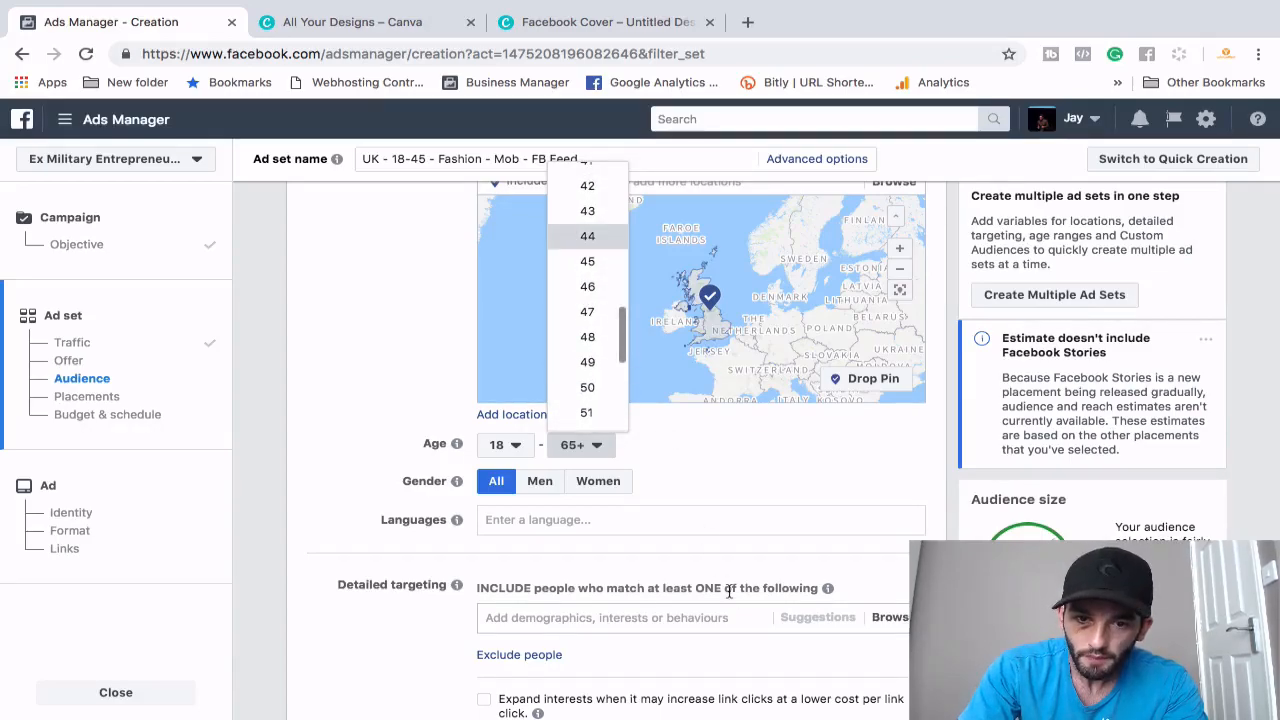
click(612, 490)
- Insert 'W - ' before the age range, making it 'UK - W - 18-45 - Fashion - Mob - FB Feed'
click(393, 160)
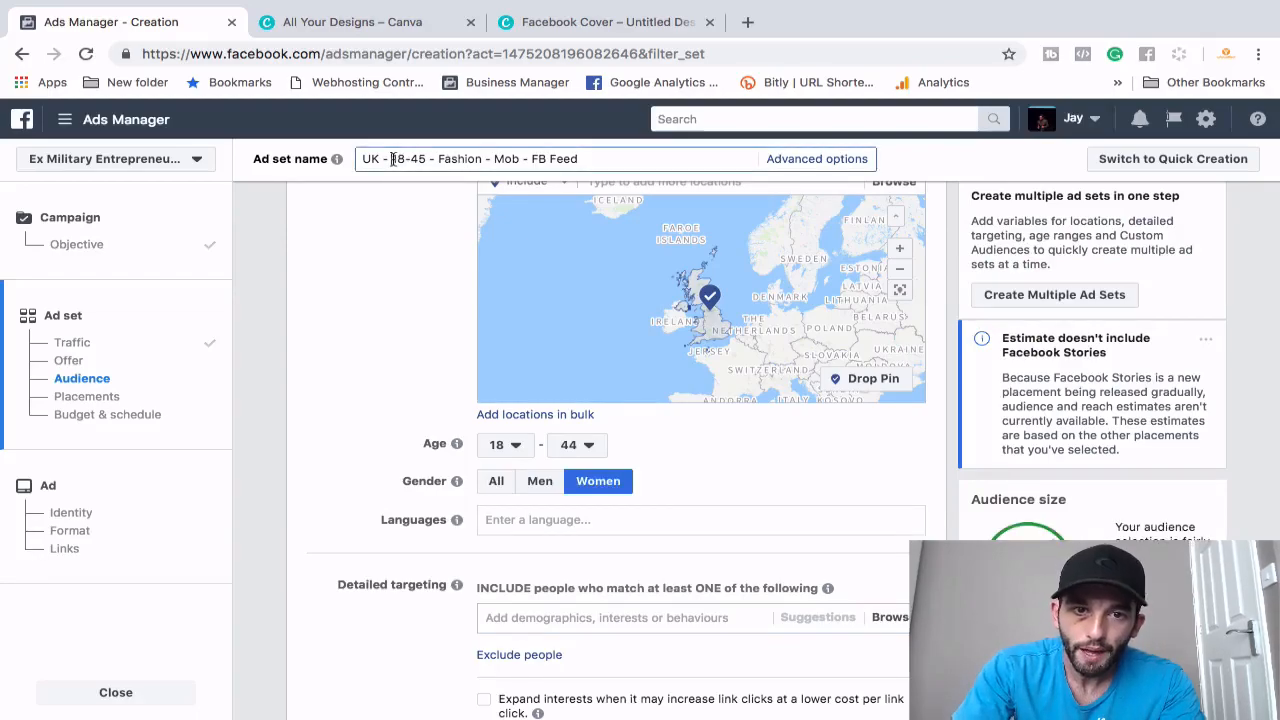
text(W -)
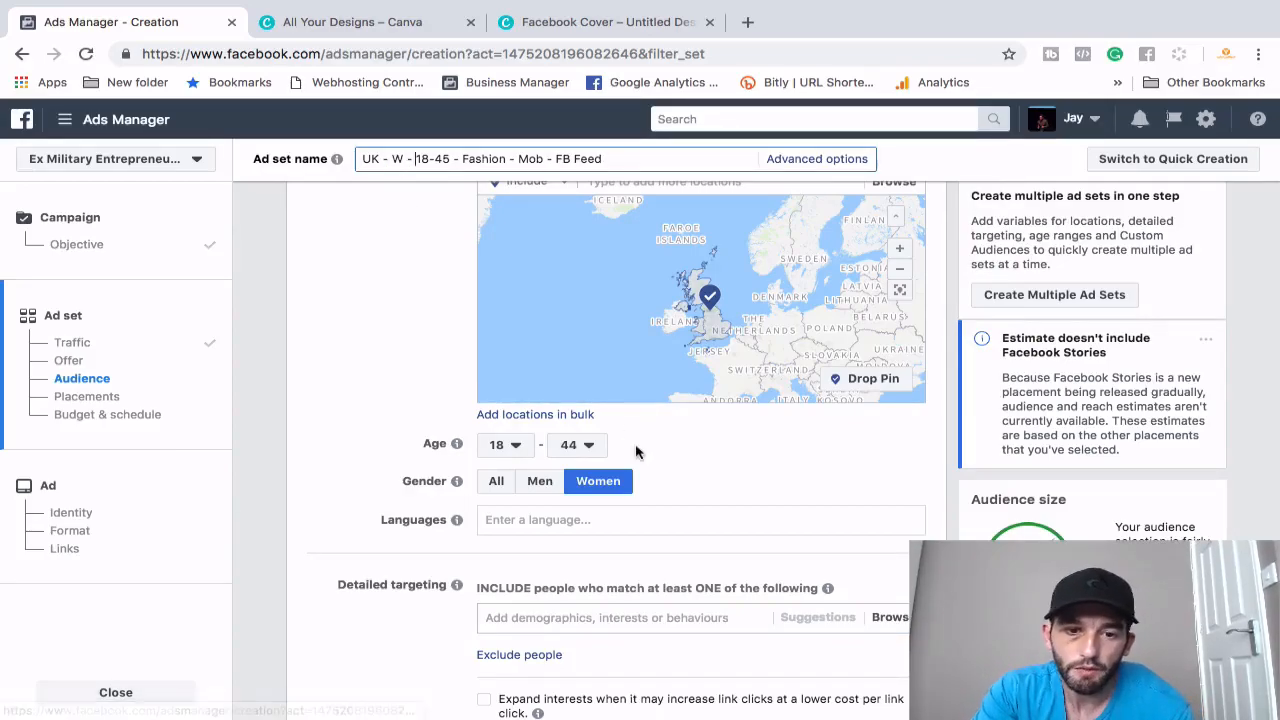
scroll(606, 537, down, 1)
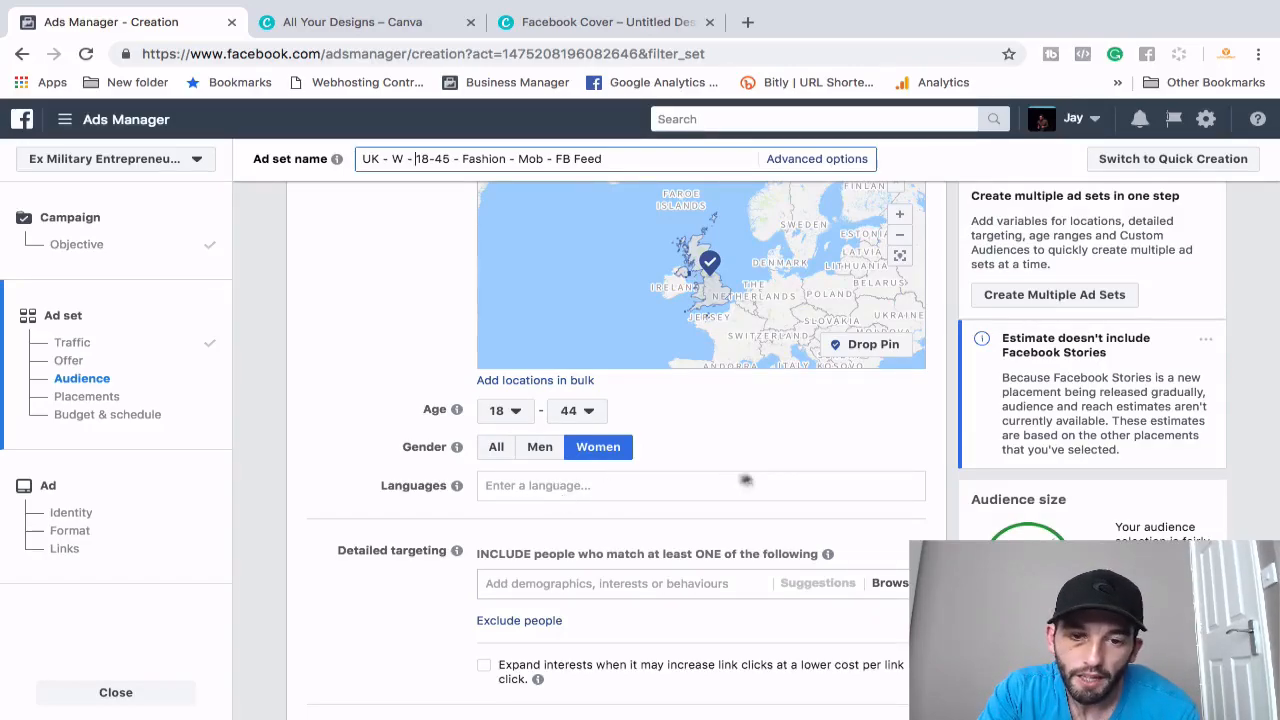
scroll(636, 548, down, 1)
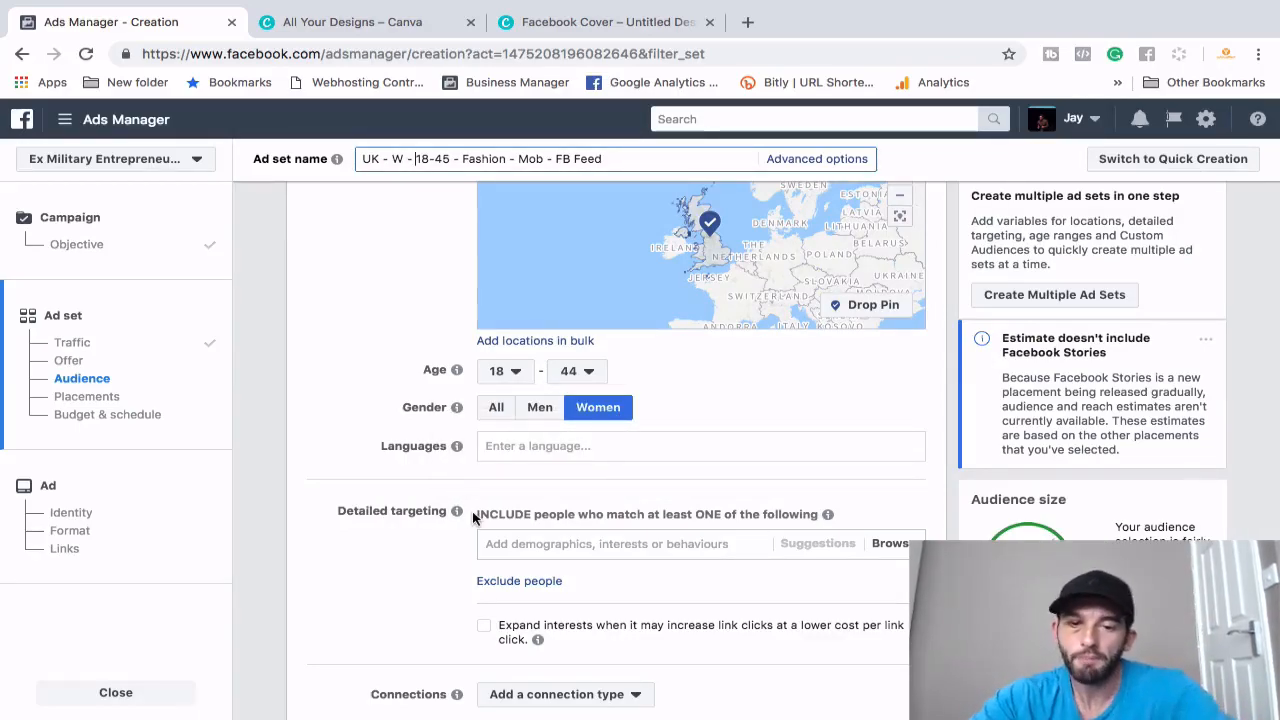
click(547, 541)
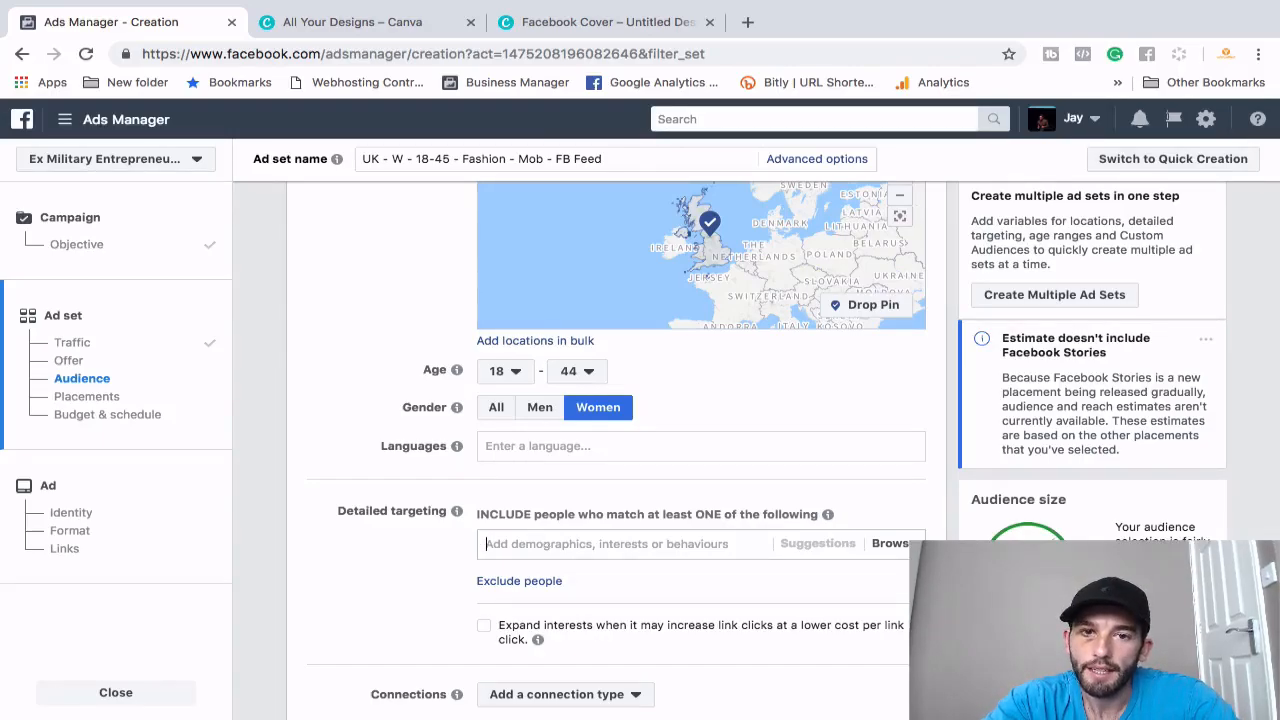
- Search 'fashion' in Detailed targeting and add the Fashion week interest
text(fashion)
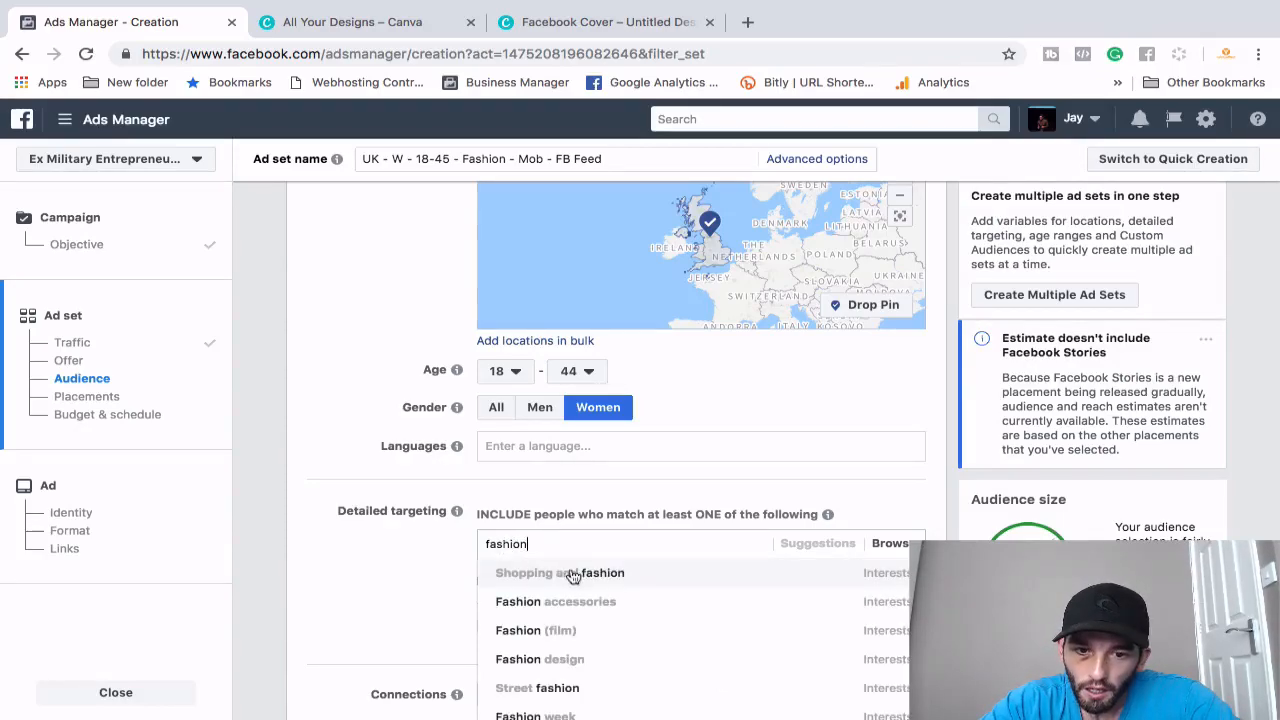
scroll(600, 625, down, 1)
scroll(630, 607, down, 1)
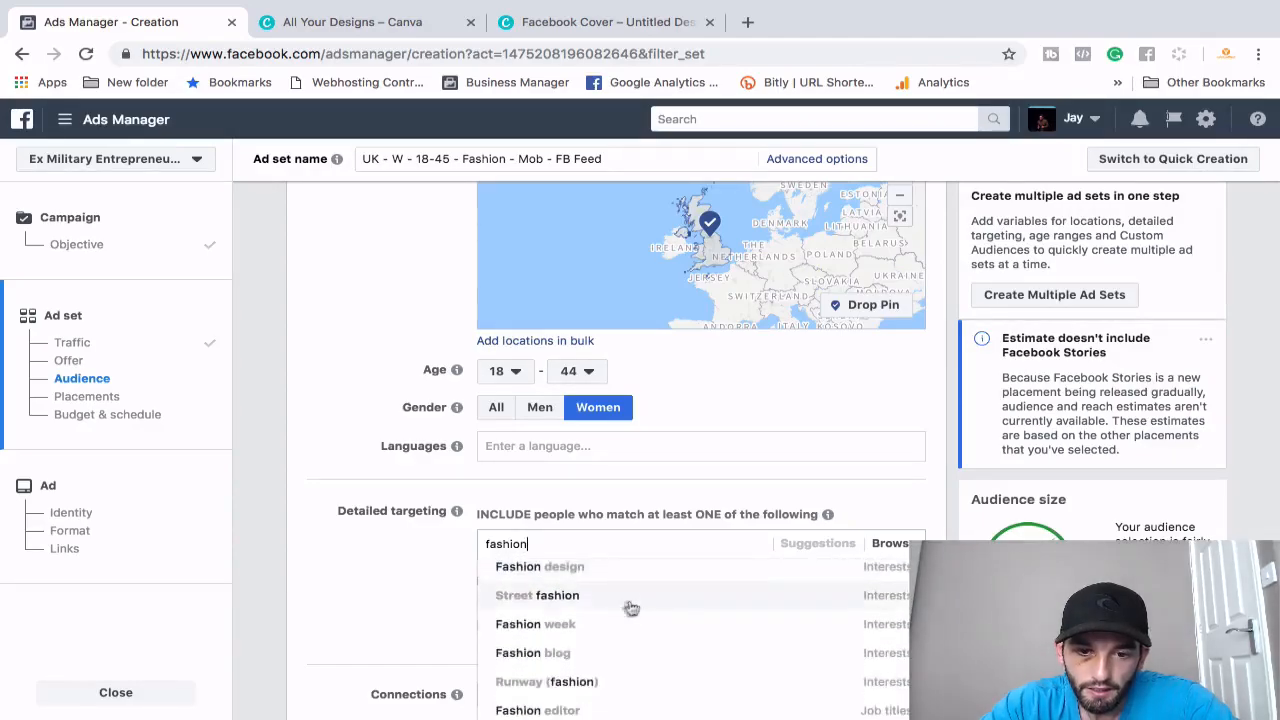
click(562, 625)
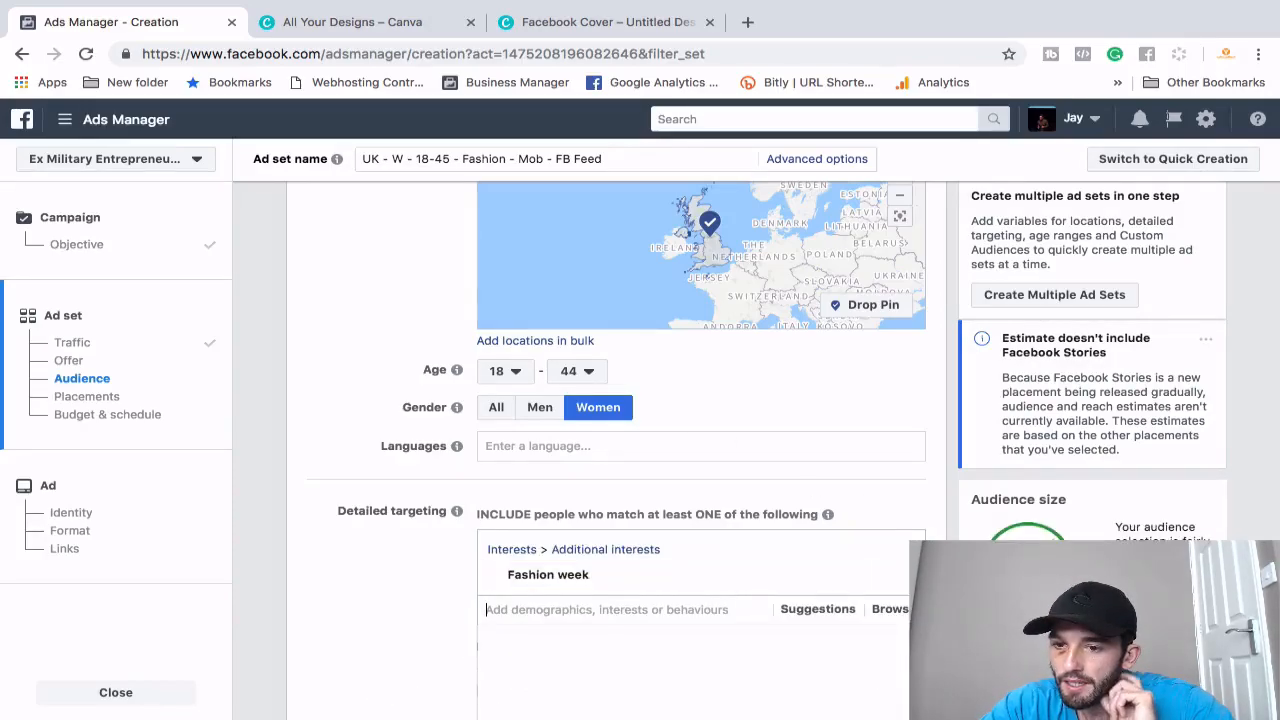
scroll(1072, 537, down, 1)
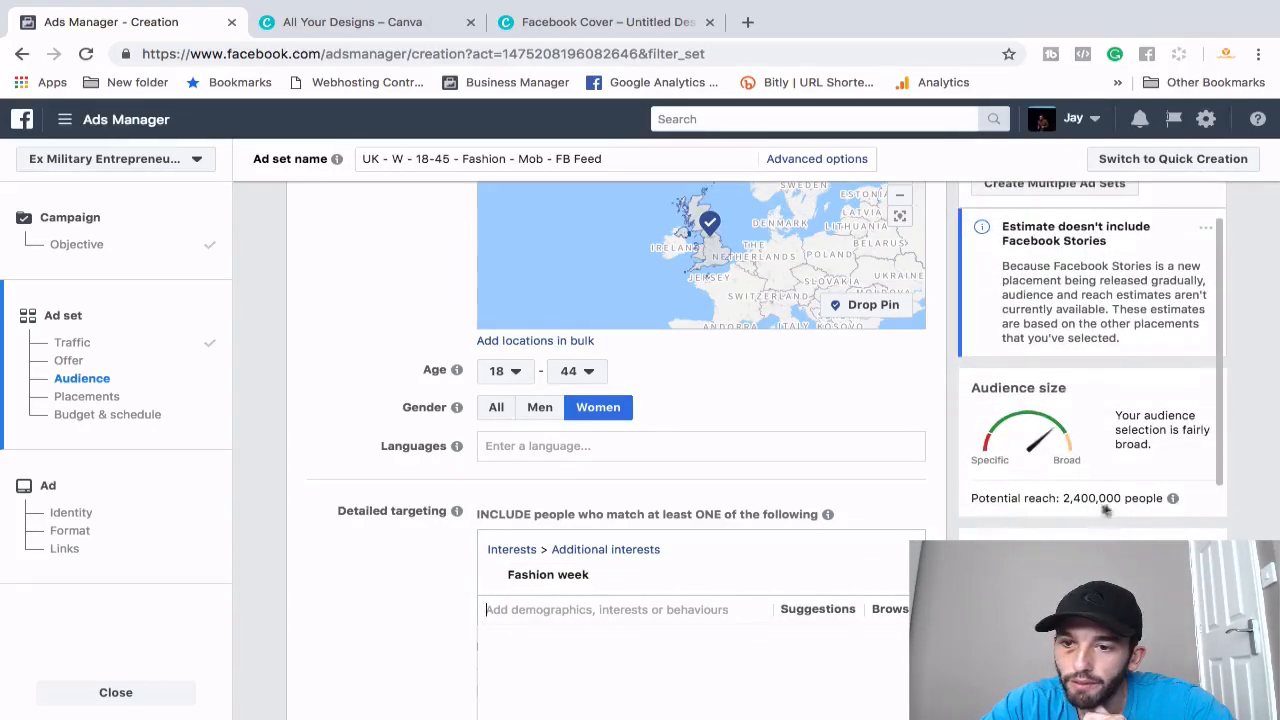
scroll(797, 466, up, 10)
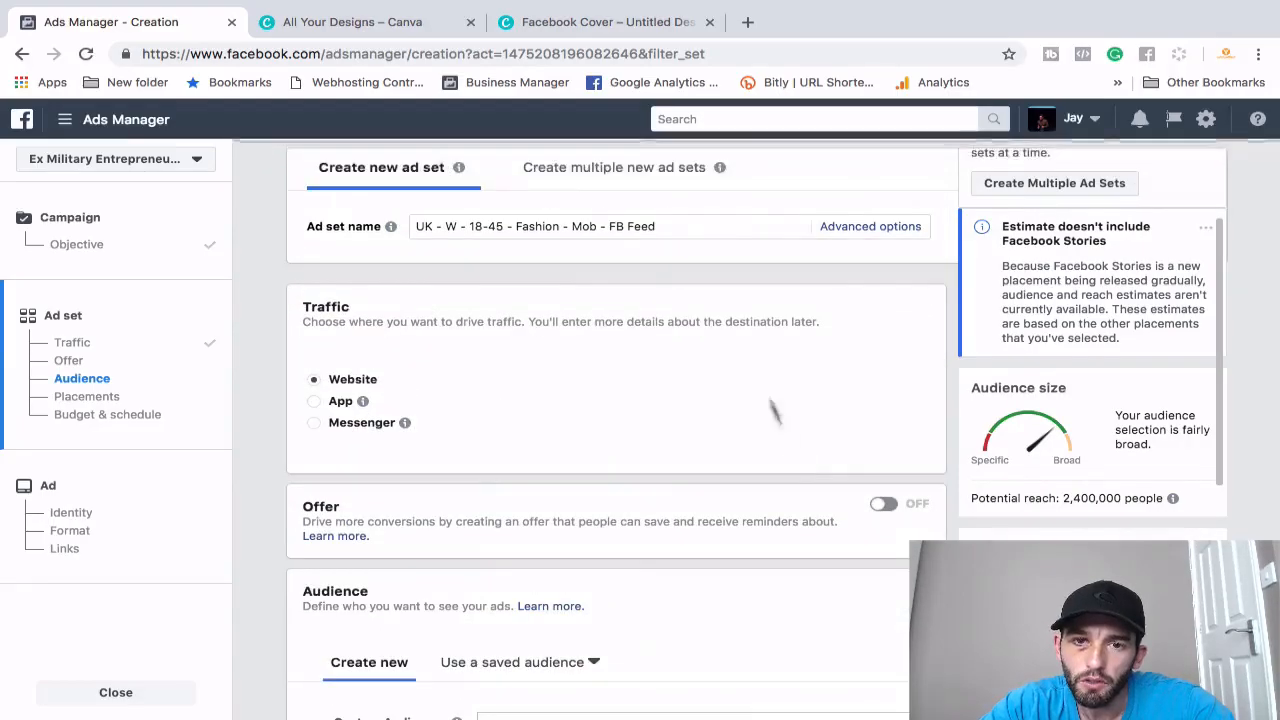
- Add 'Week' after Fashion in the ad set name, then return to Detailed targeting
click(558, 222)
text(Week)
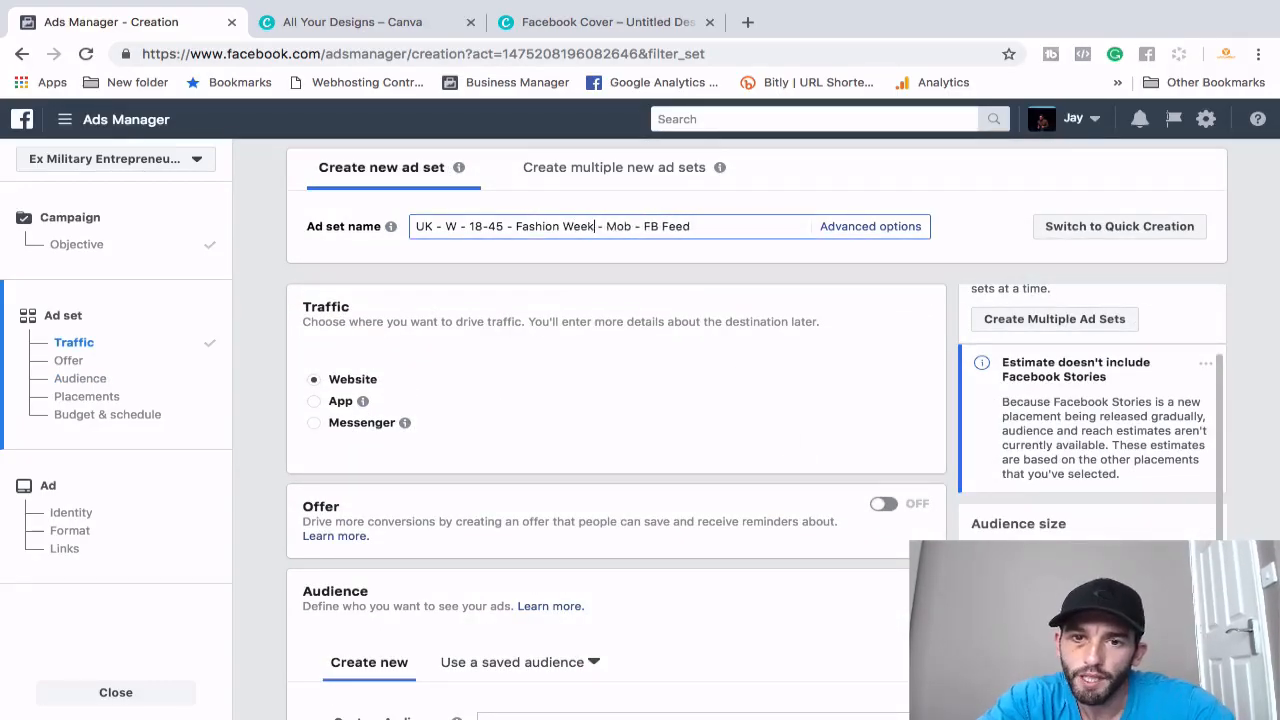
scroll(636, 453, down, 3)
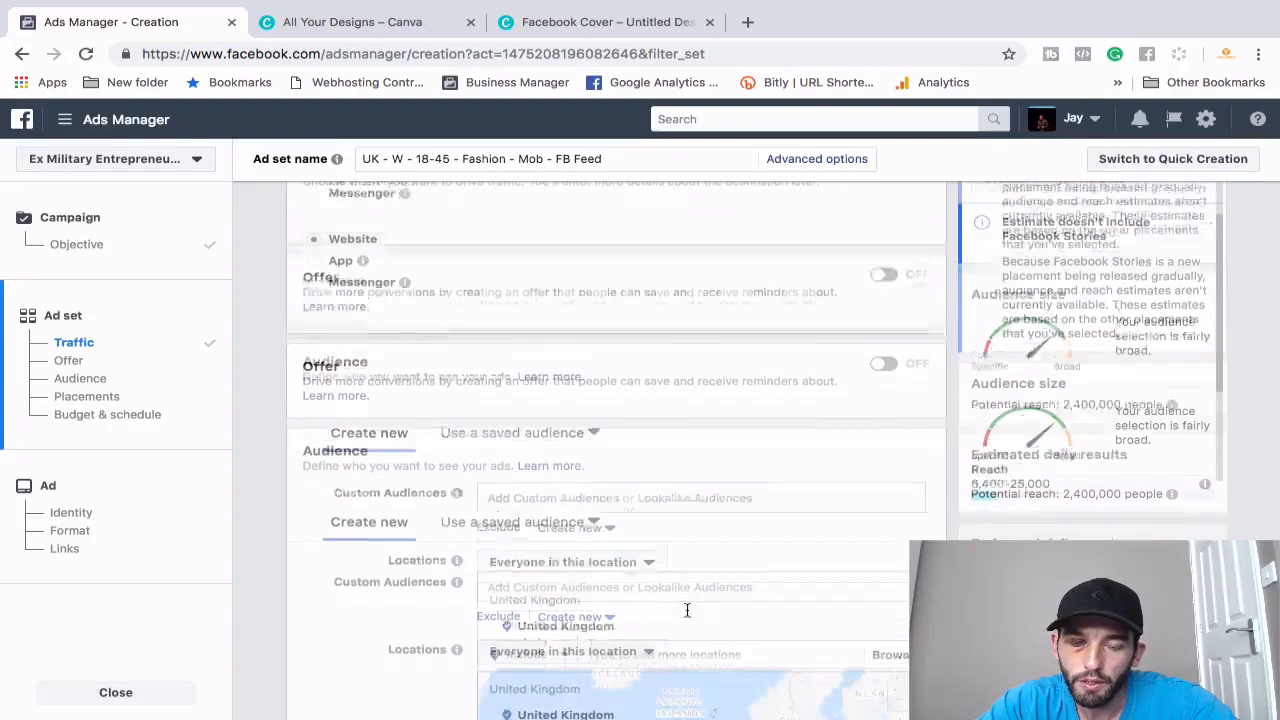
scroll(487, 538, down, 2)
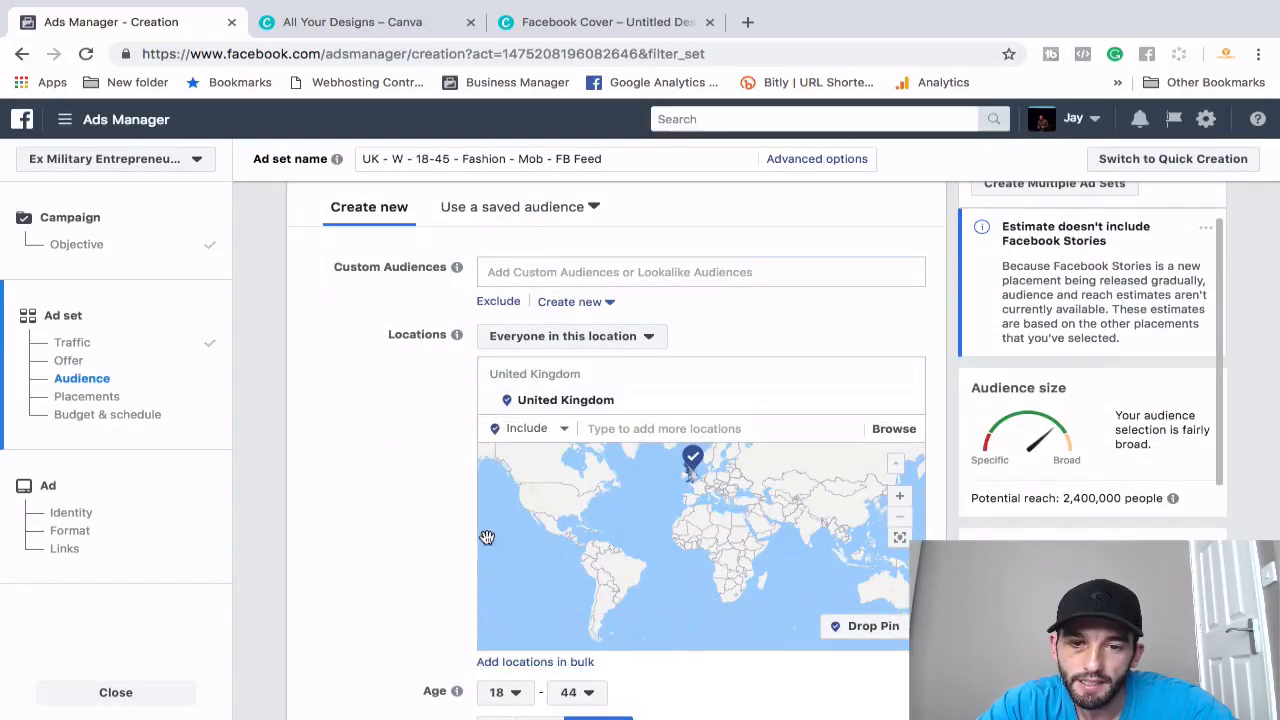
scroll(394, 508, down, 5)
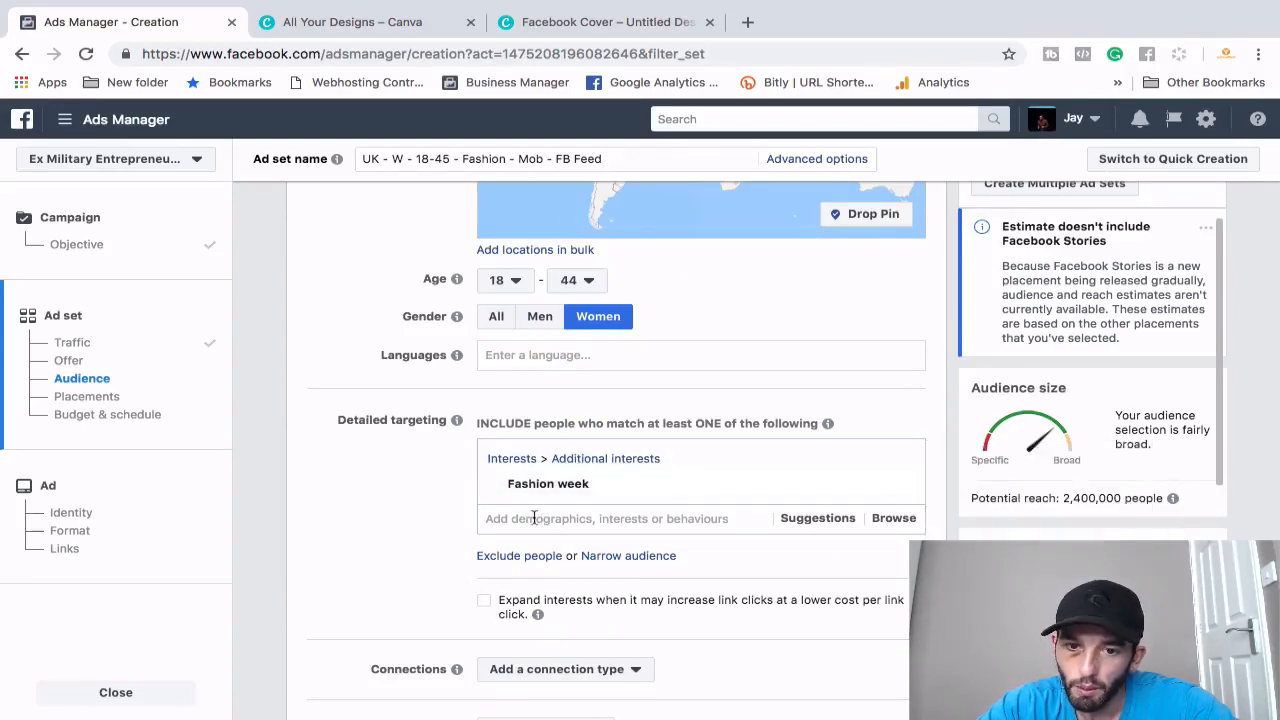
mouse_move(587, 497)
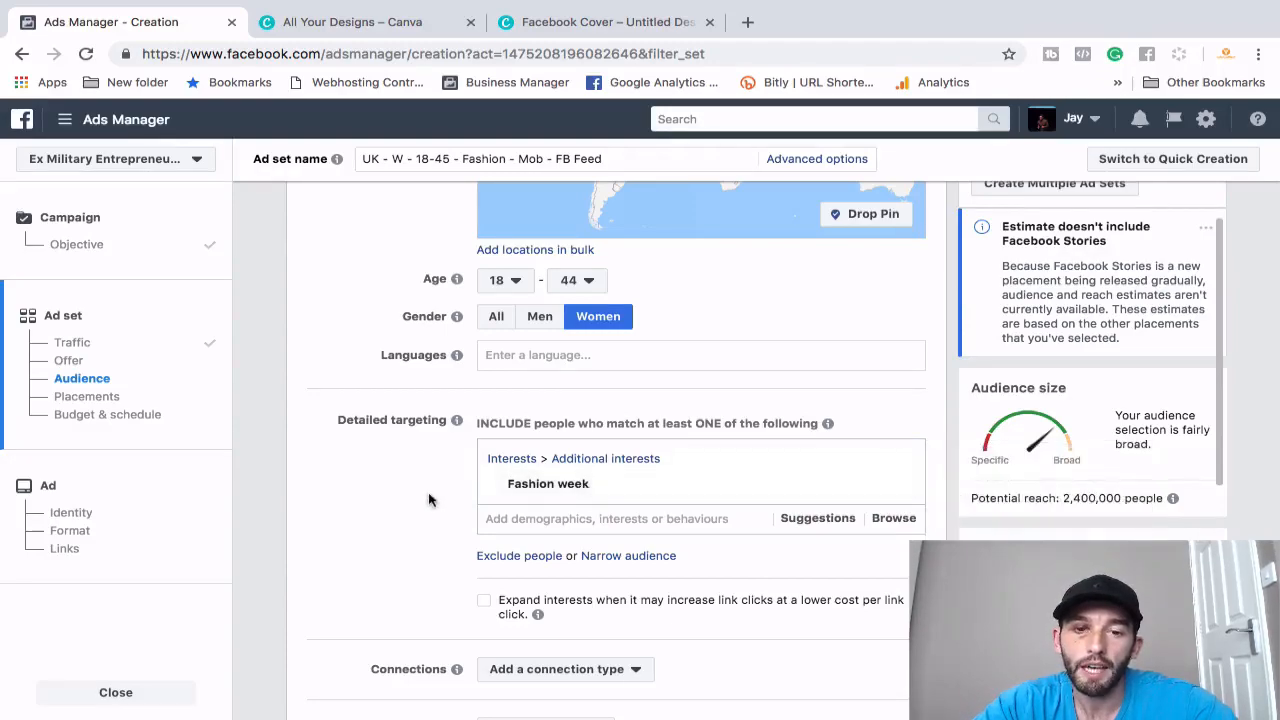
scroll(428, 500, down, 2)
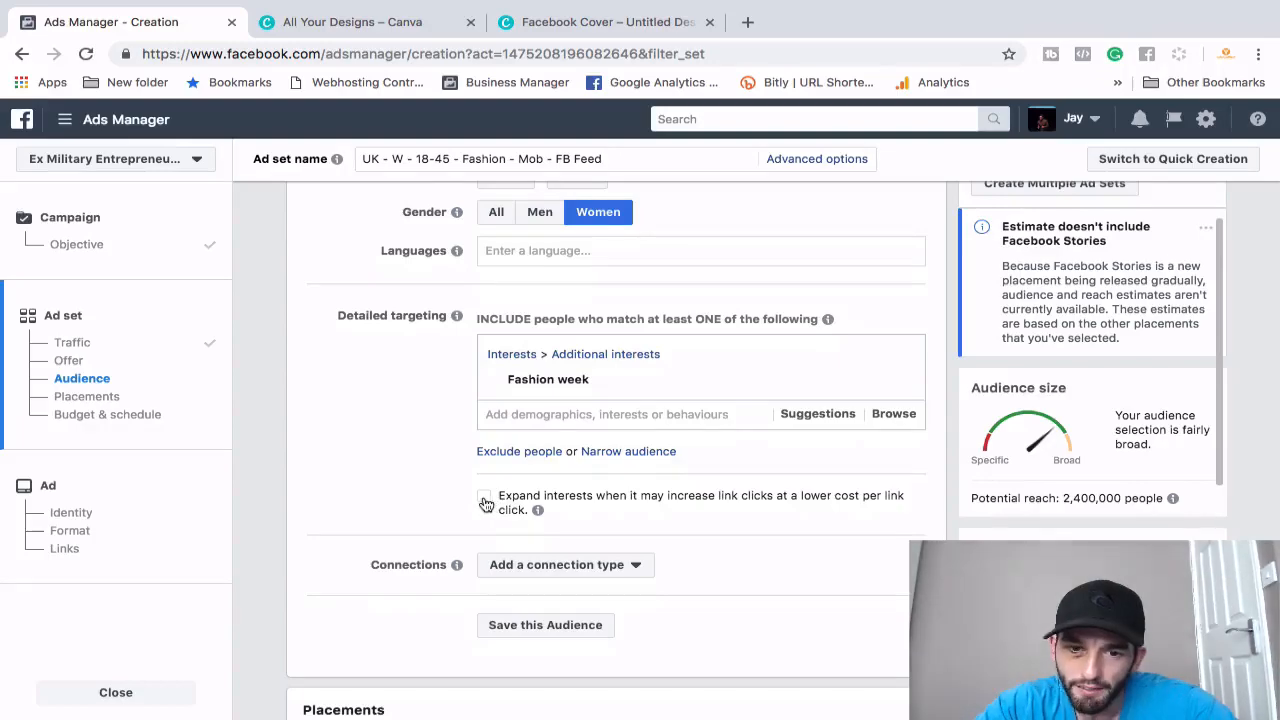
click(486, 500)
click(486, 500)
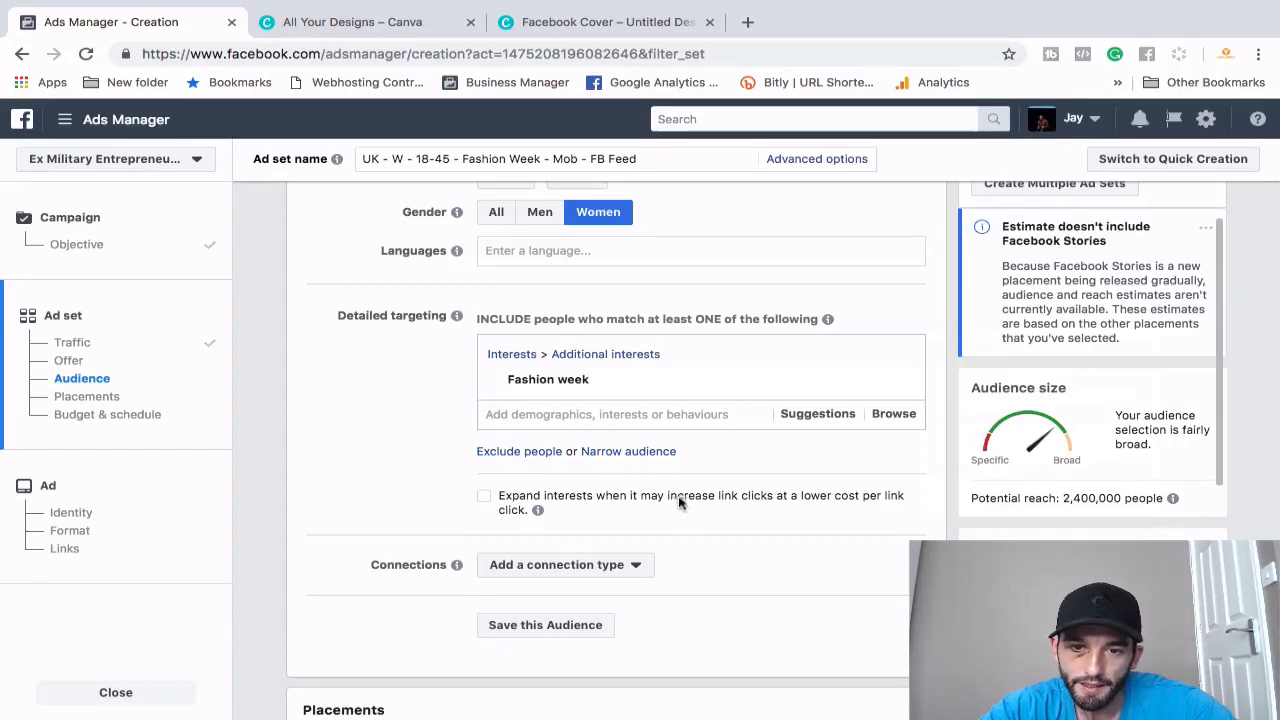
mouse_move(550, 377)
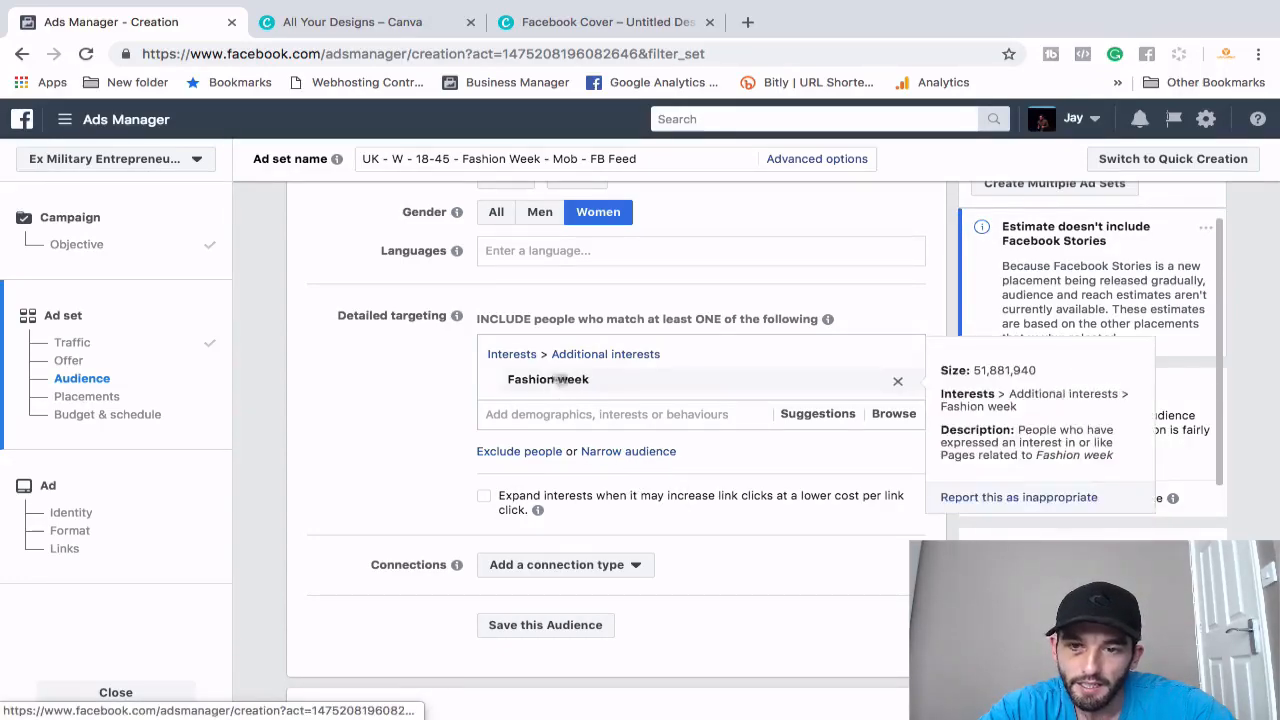
- Add a Narrow audience condition, try the STYLING interest, then remove it again
click(645, 452)
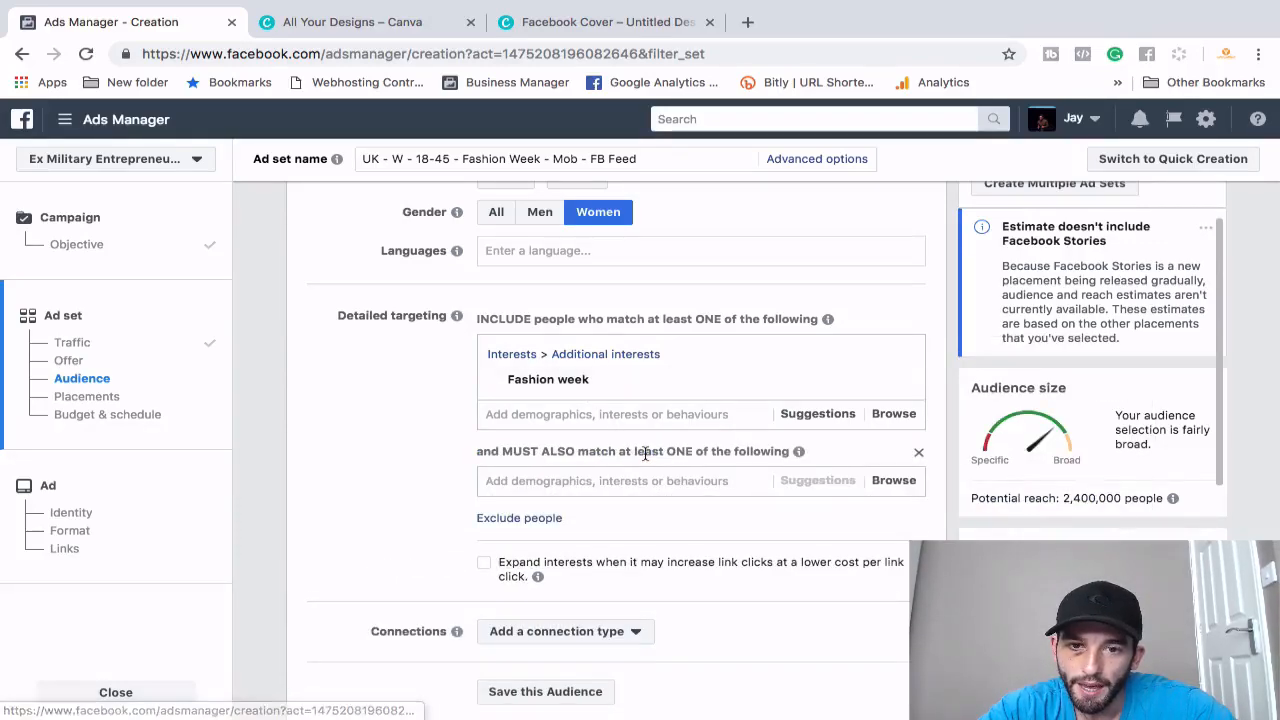
mouse_move(533, 393)
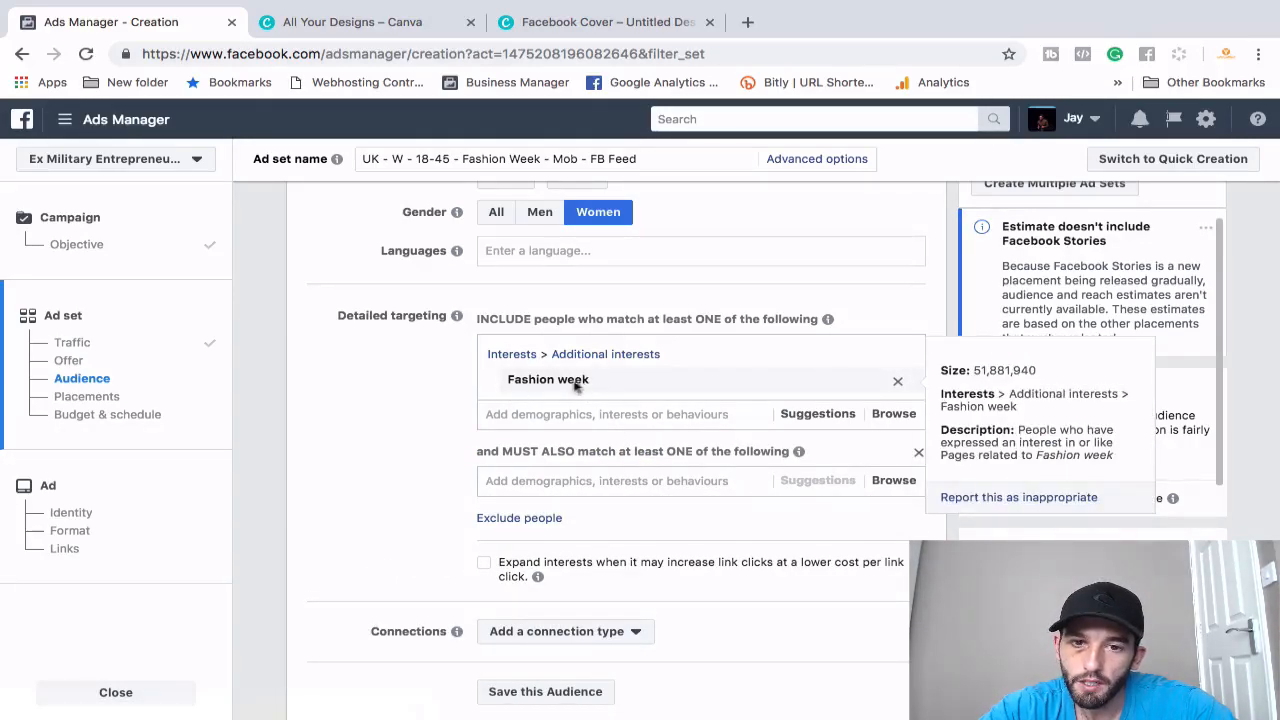
click(545, 481)
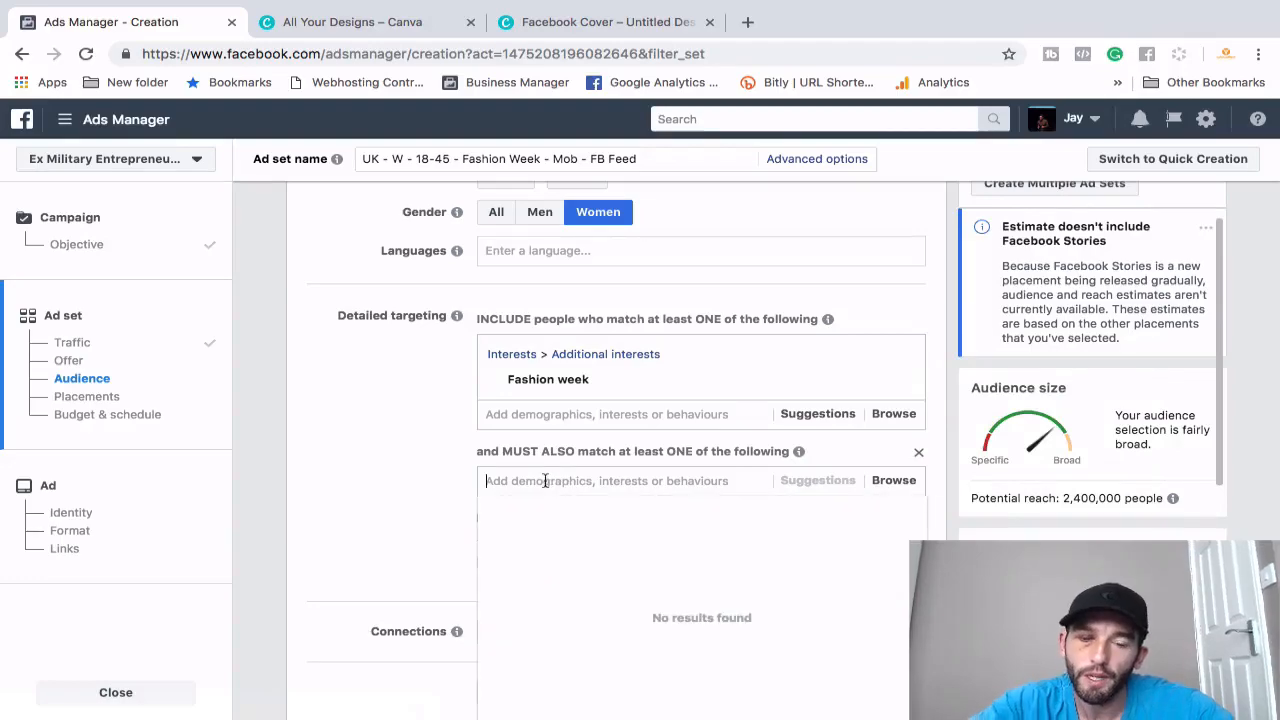
text(styling)
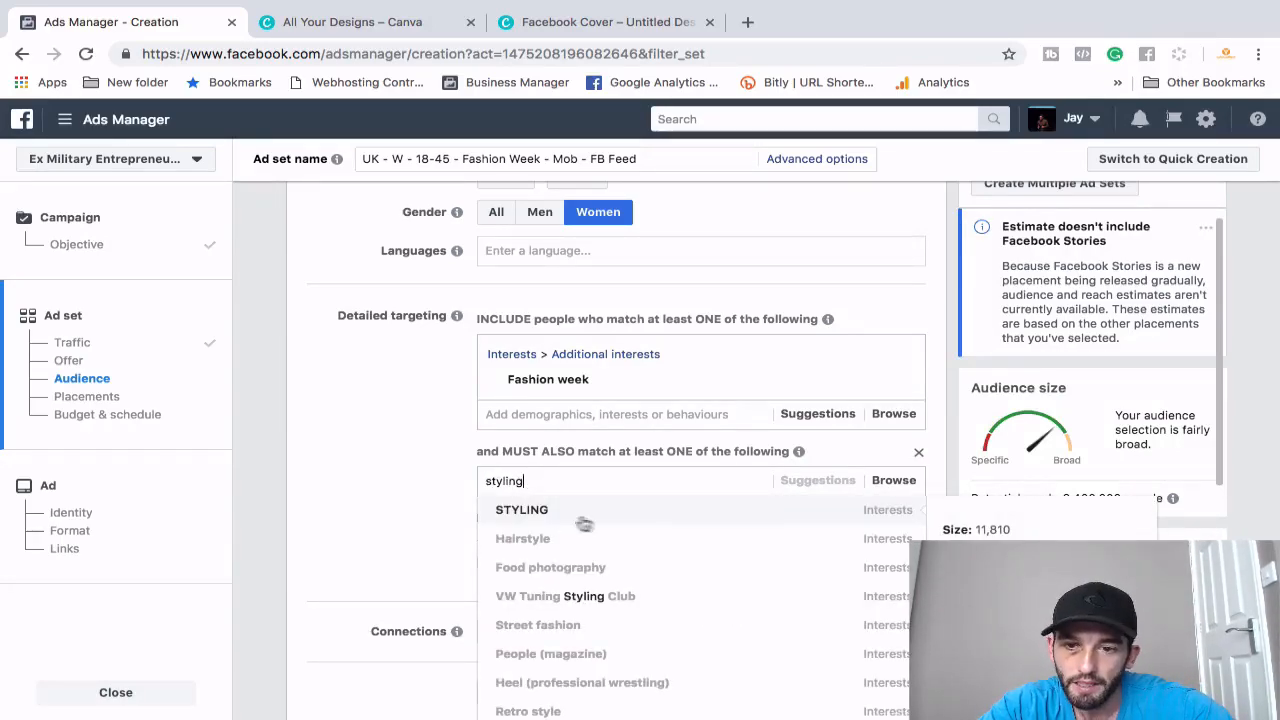
click(560, 512)
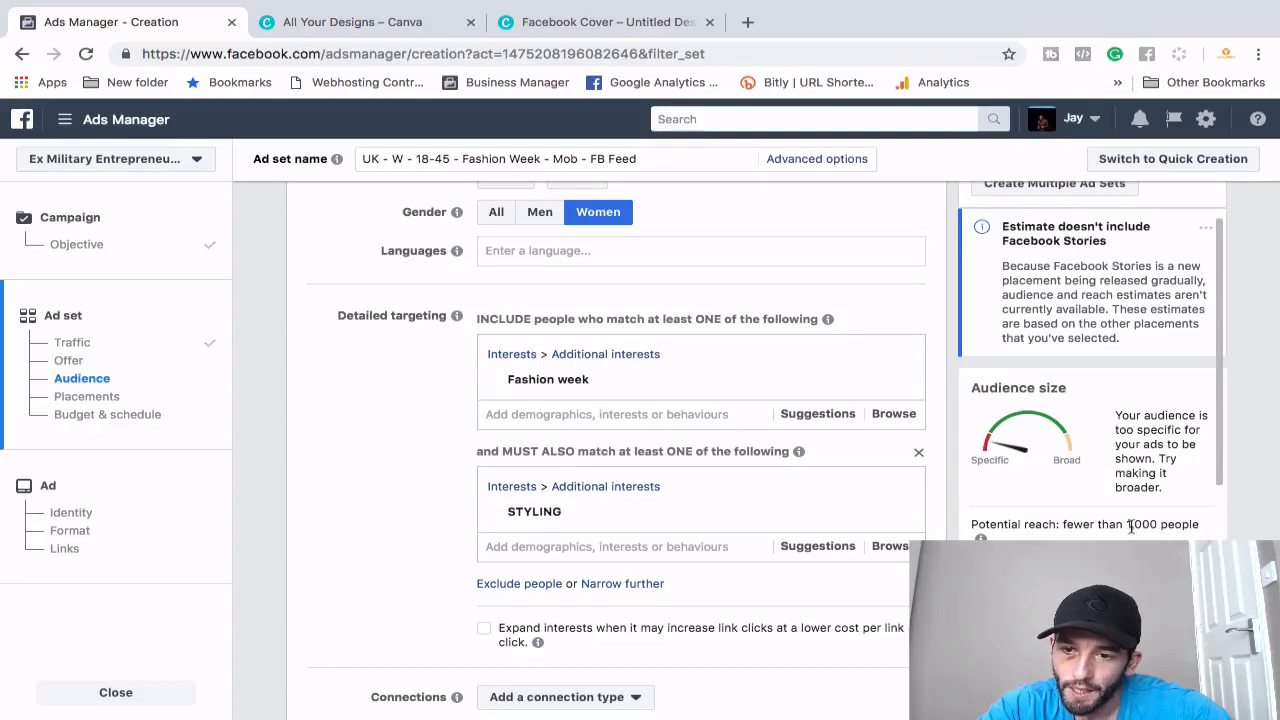
mouse_move(912, 514)
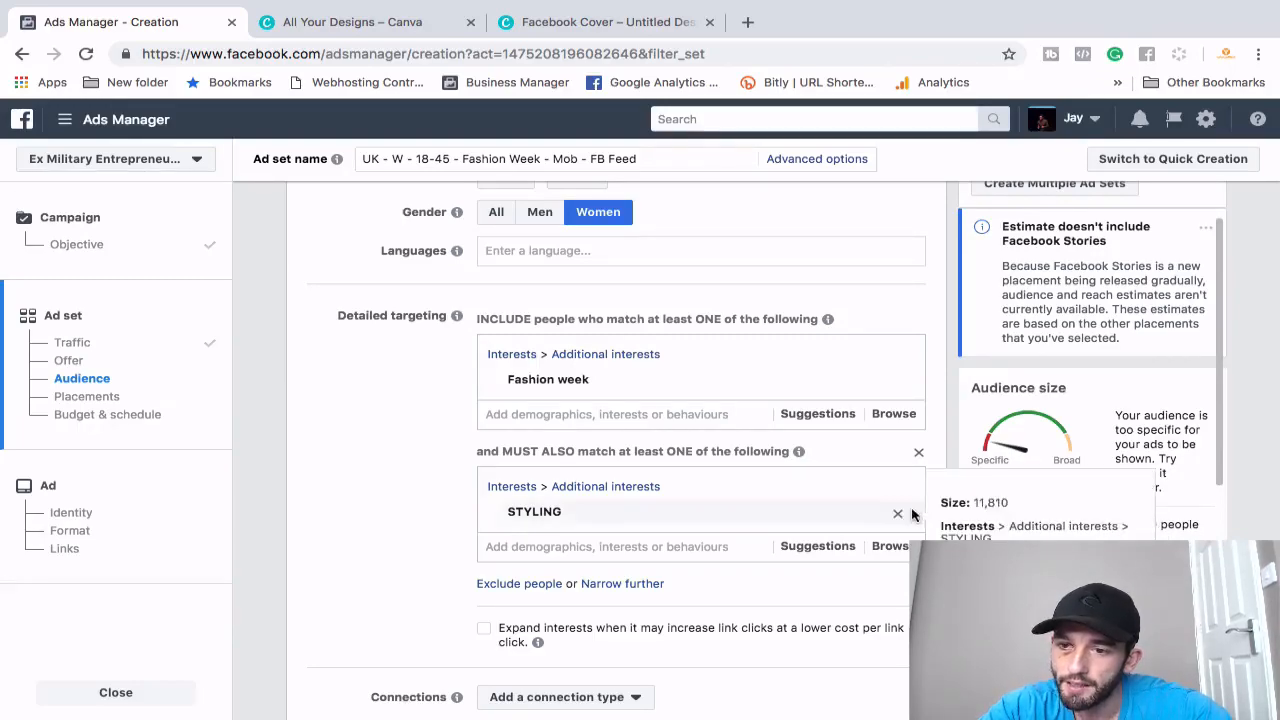
click(899, 517)
- Search 'fashion' in the must-also-match field and browse interests suggested for Fashion week
click(607, 480)
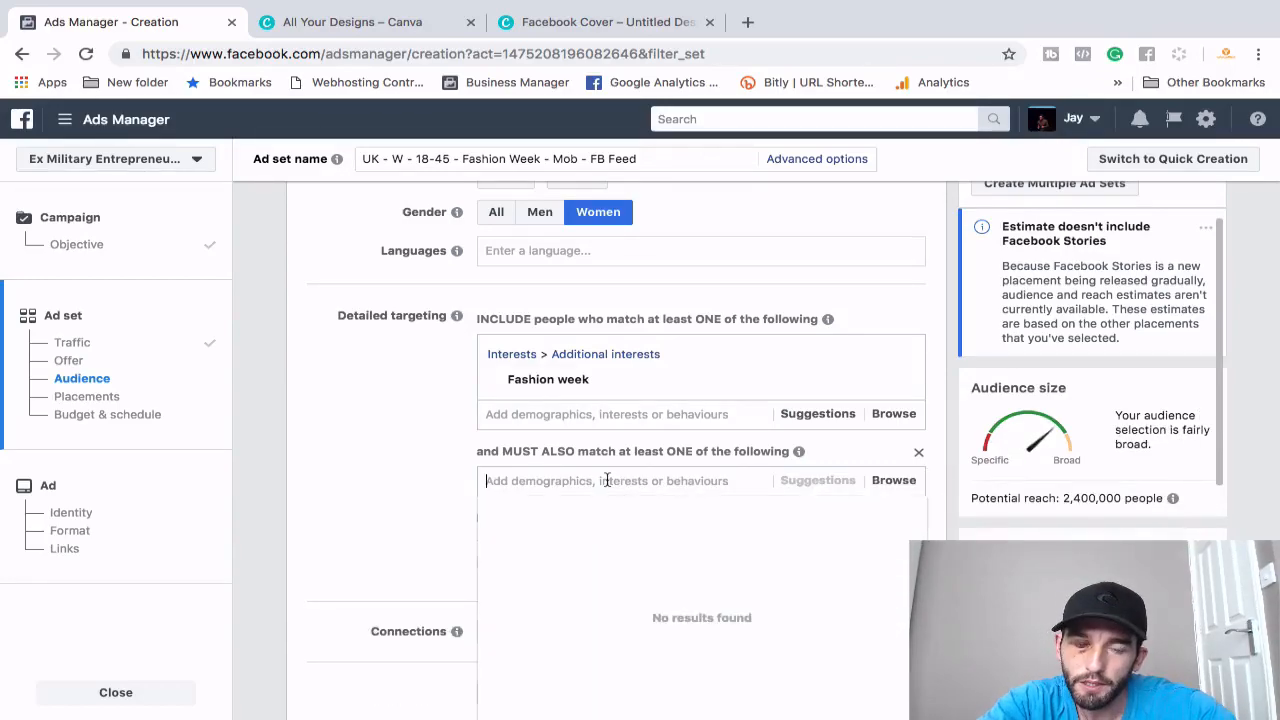
text(fashion)
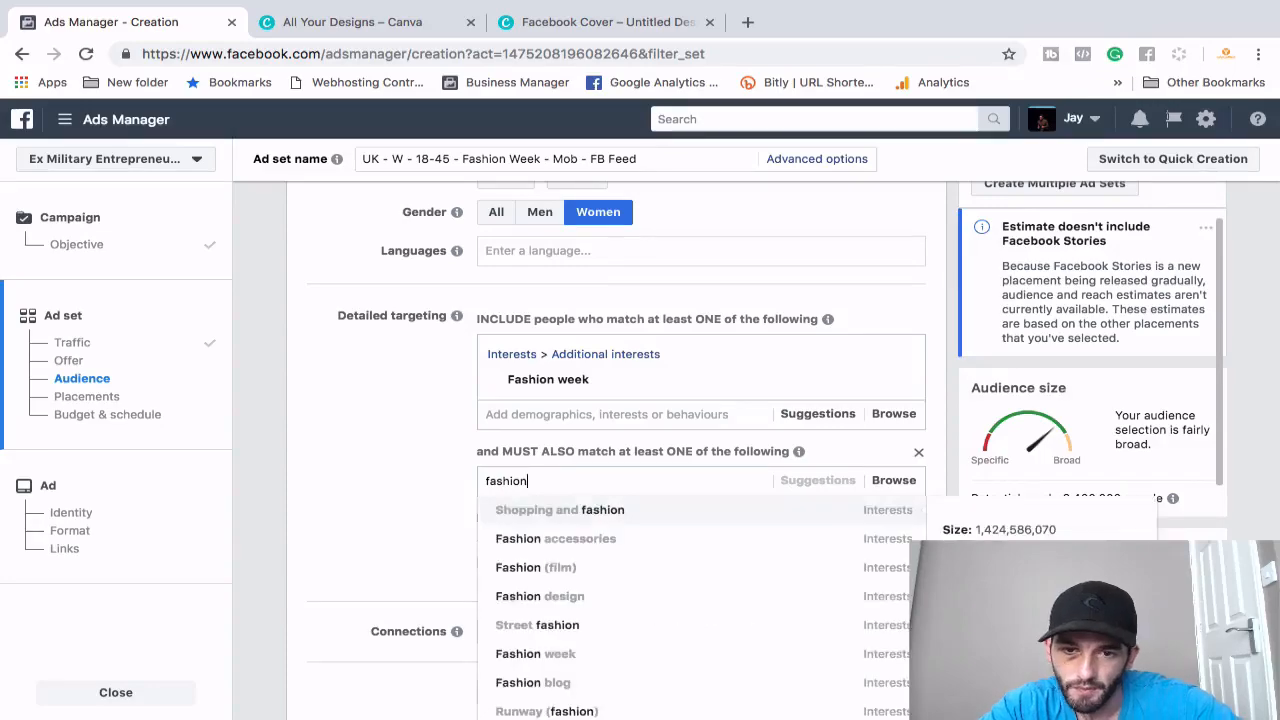
scroll(637, 560, down, 1)
scroll(620, 629, down, 2)
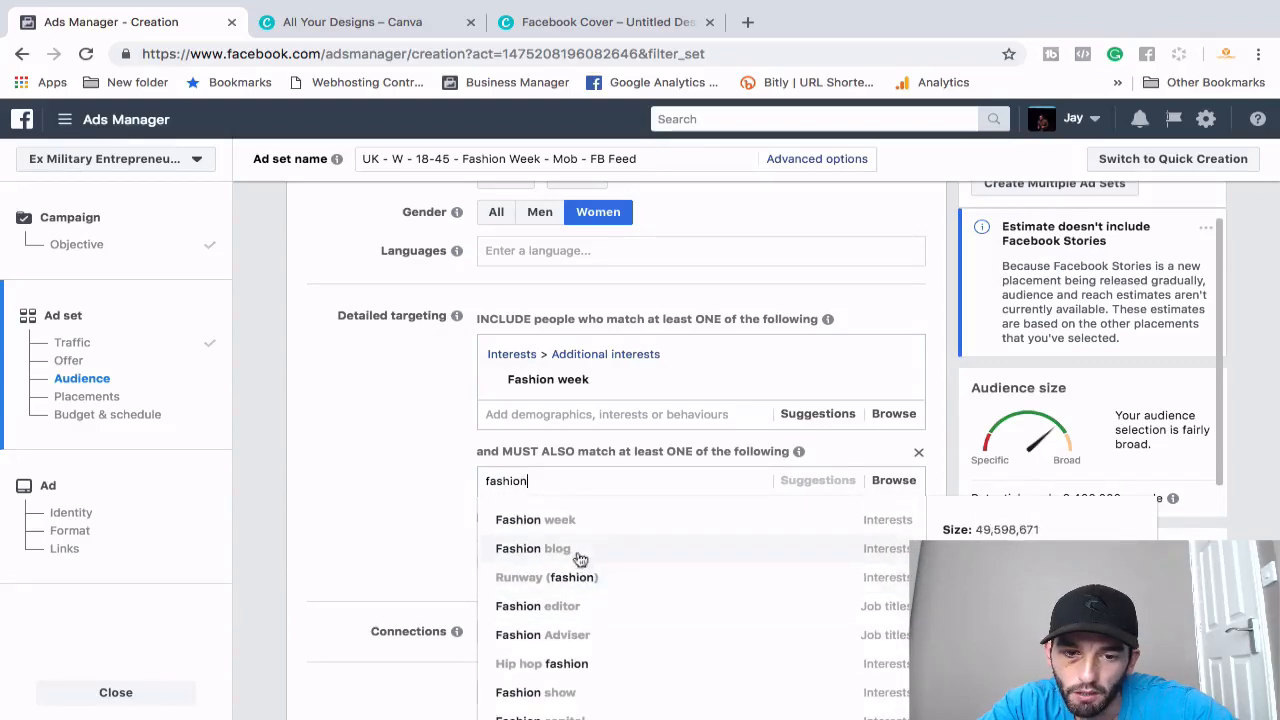
scroll(634, 663, down, 2)
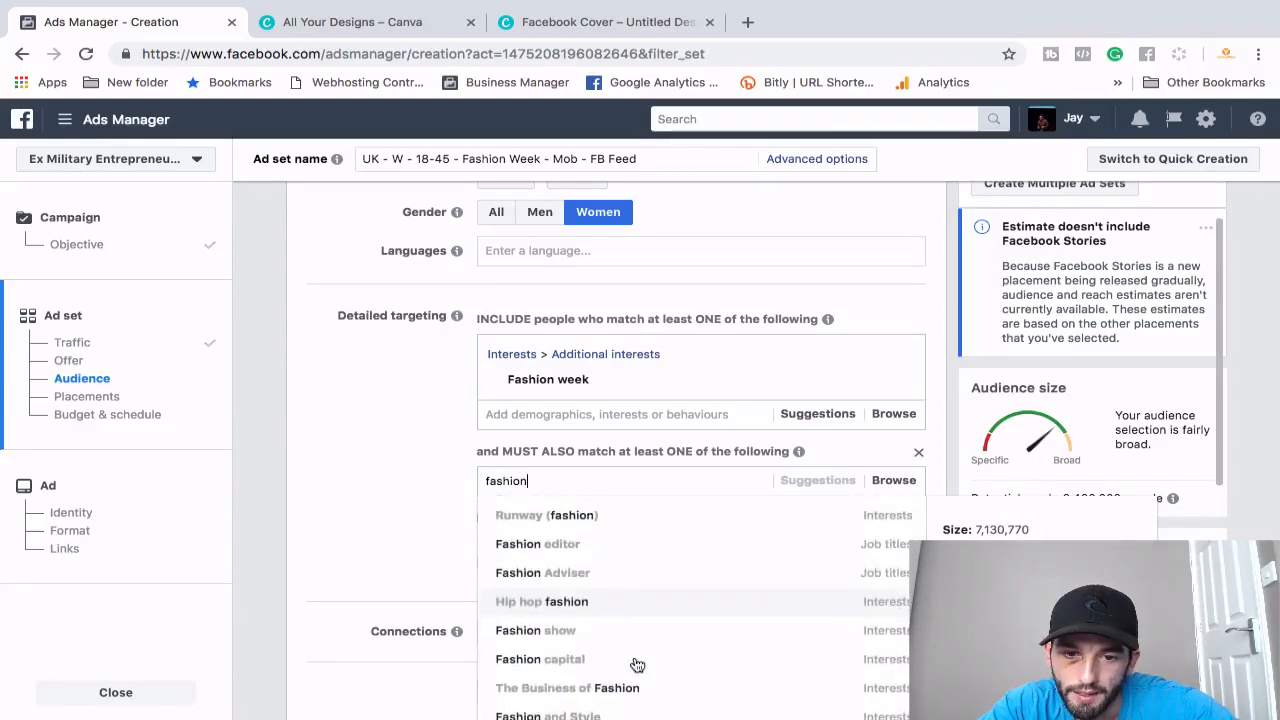
click(829, 454)
click(666, 492)
click(613, 475)
click(815, 419)
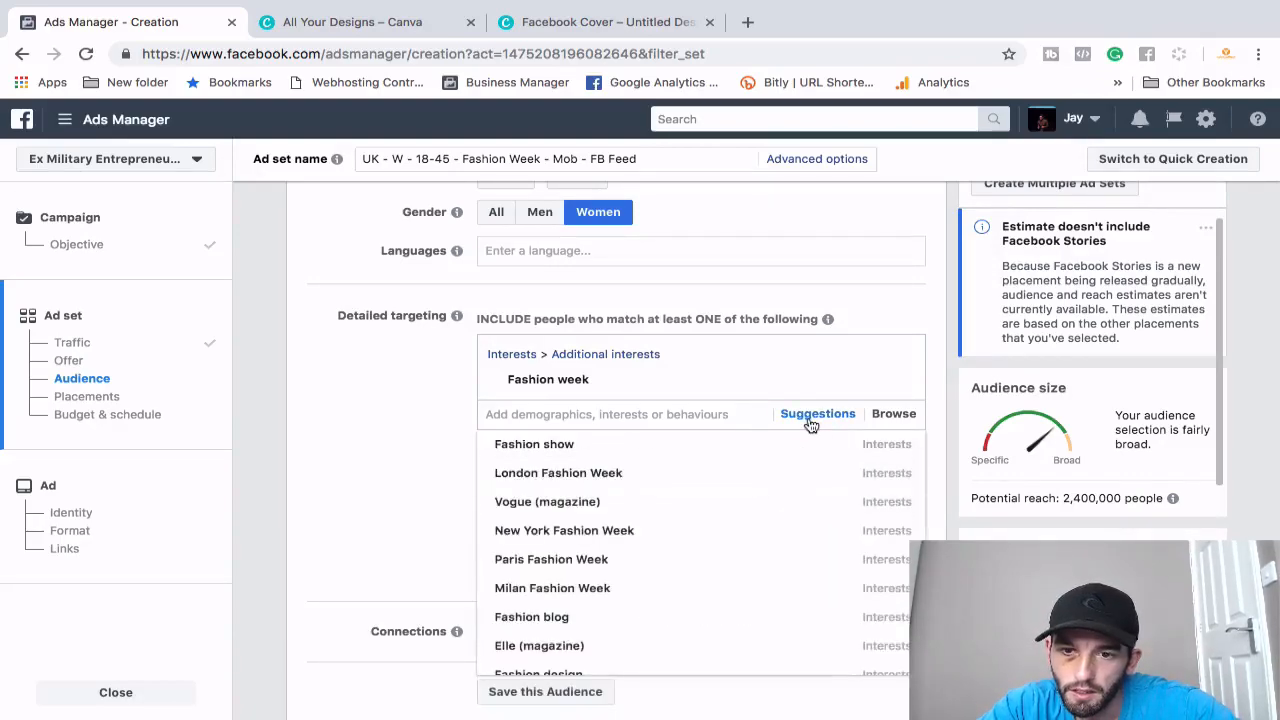
mouse_move(611, 541)
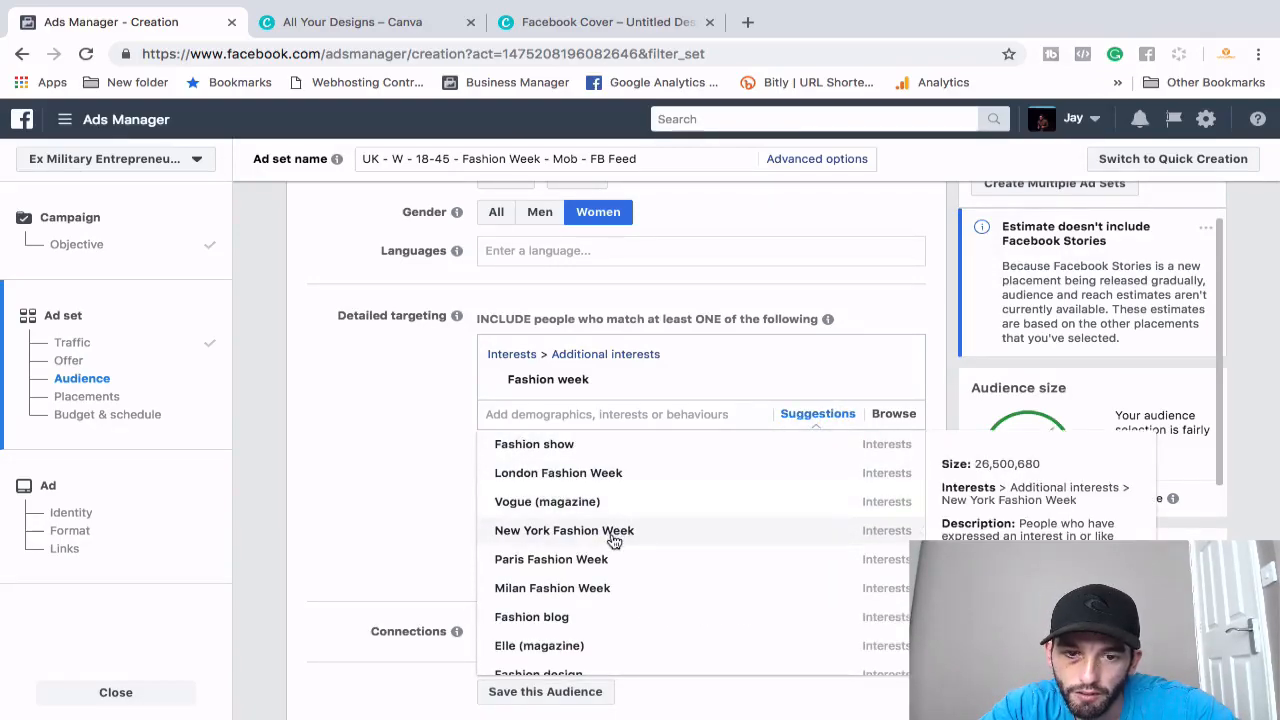
click(420, 494)
- Add New York Fashion Week as the must-also-match interest, cutting reach to 2,100,000
click(541, 480)
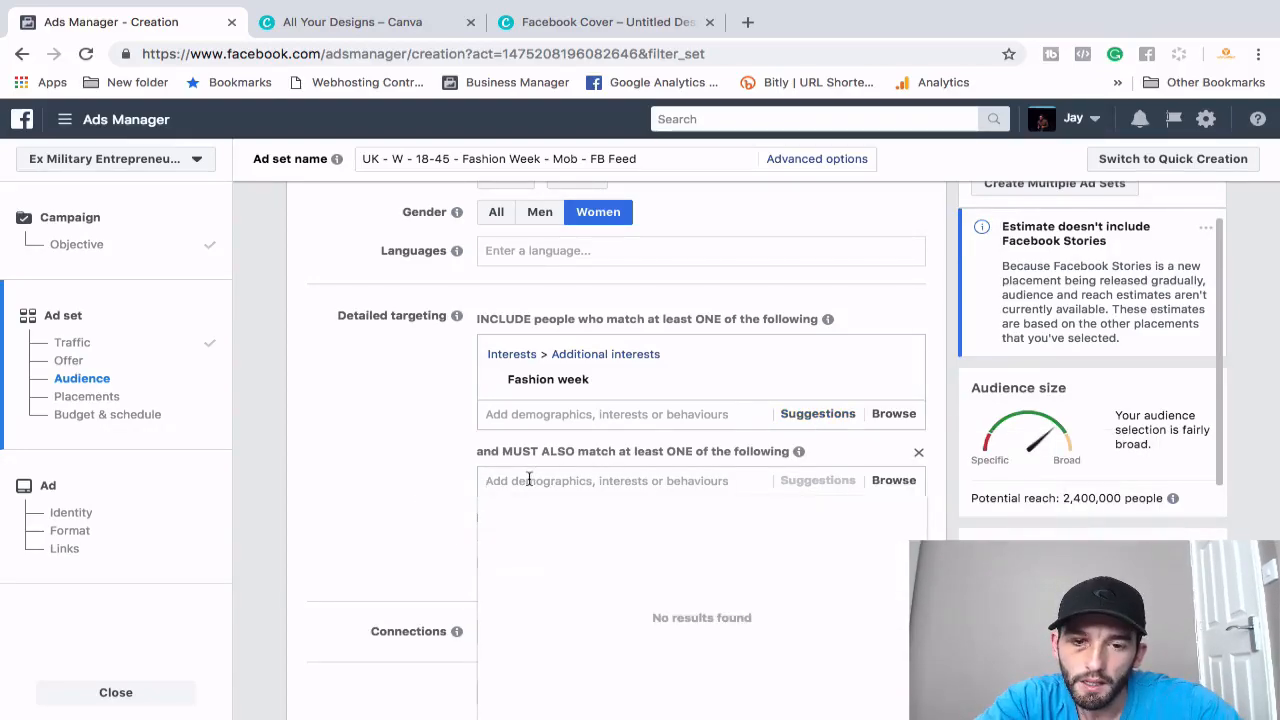
text(new your fa)
key(BackSpace)
key(BackSpace)
key(BackSpace)
text(rk fas)
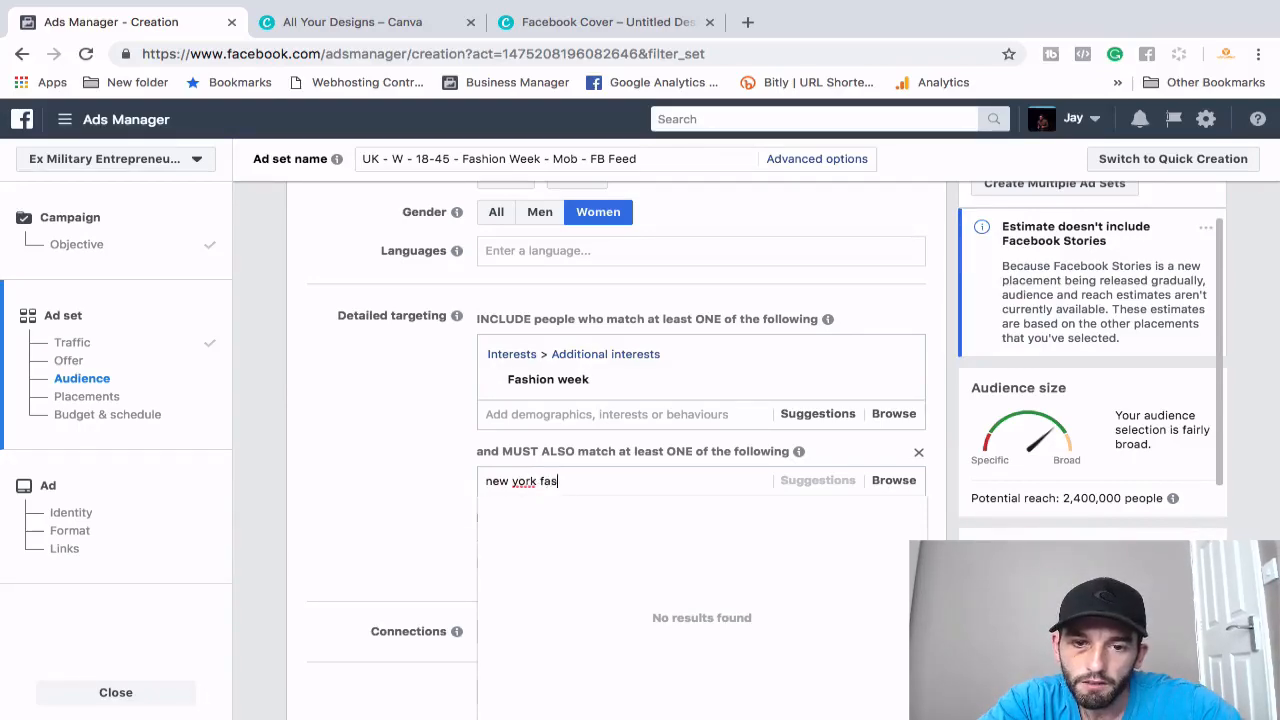
text(hion)
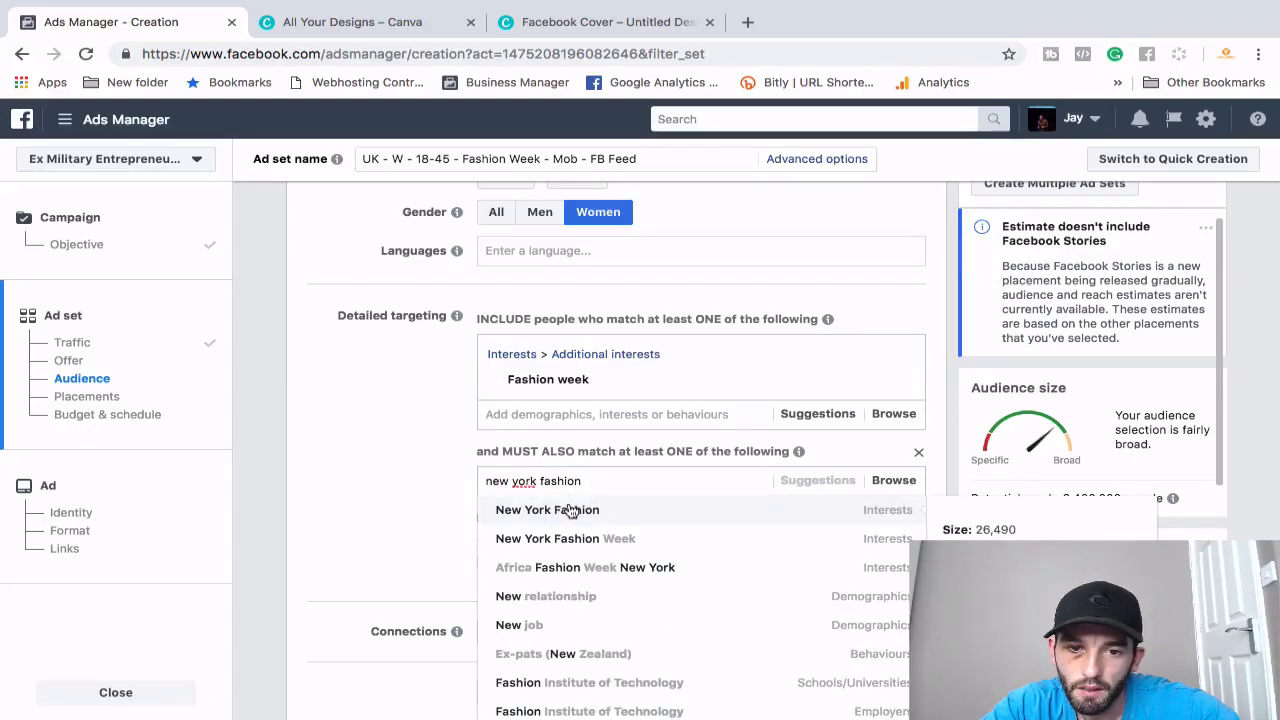
click(598, 540)
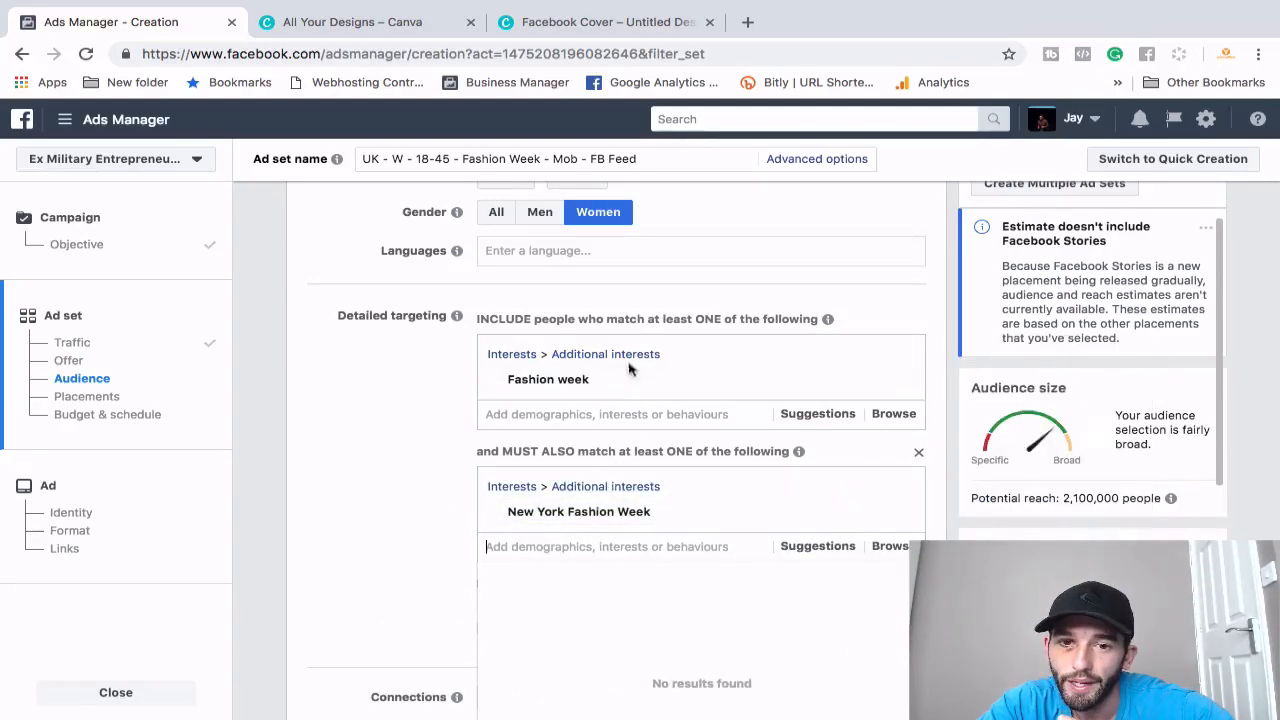
click(409, 530)
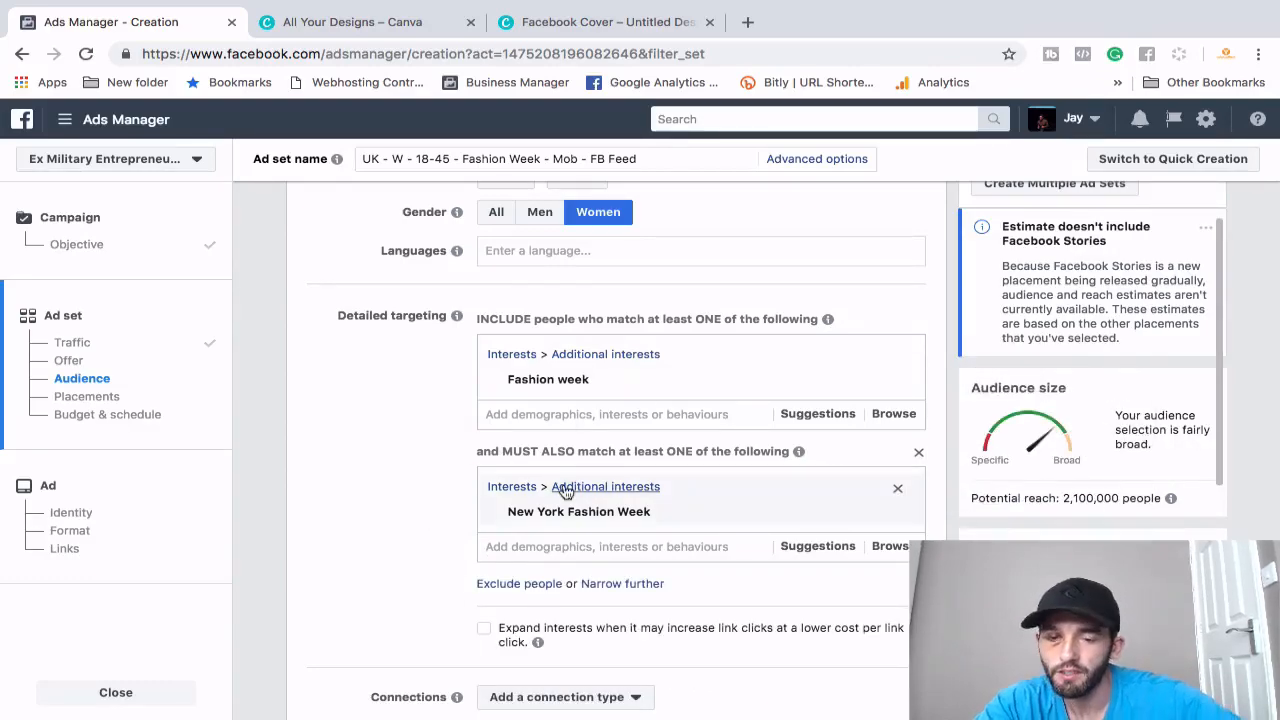
mouse_move(725, 516)
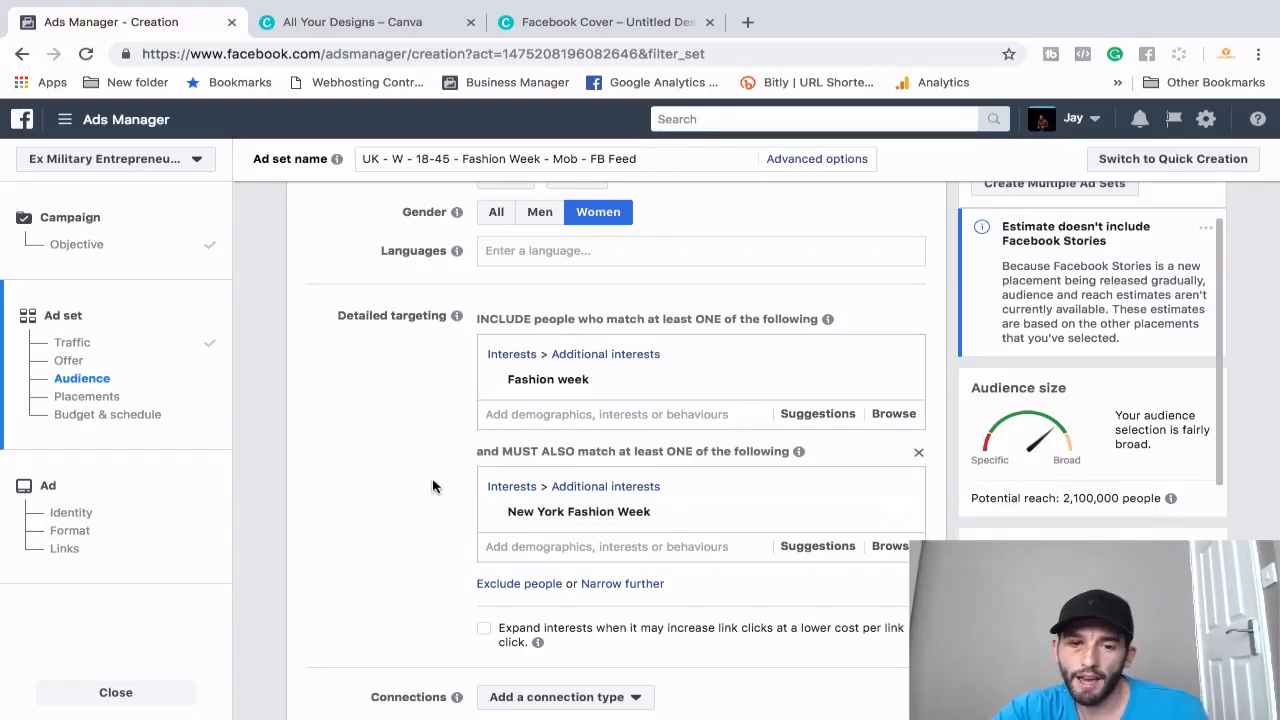
- Switch Placements to Edit placements, revealing the device type and platform choices
scroll(433, 487, down, 2)
scroll(433, 487, down, 5)
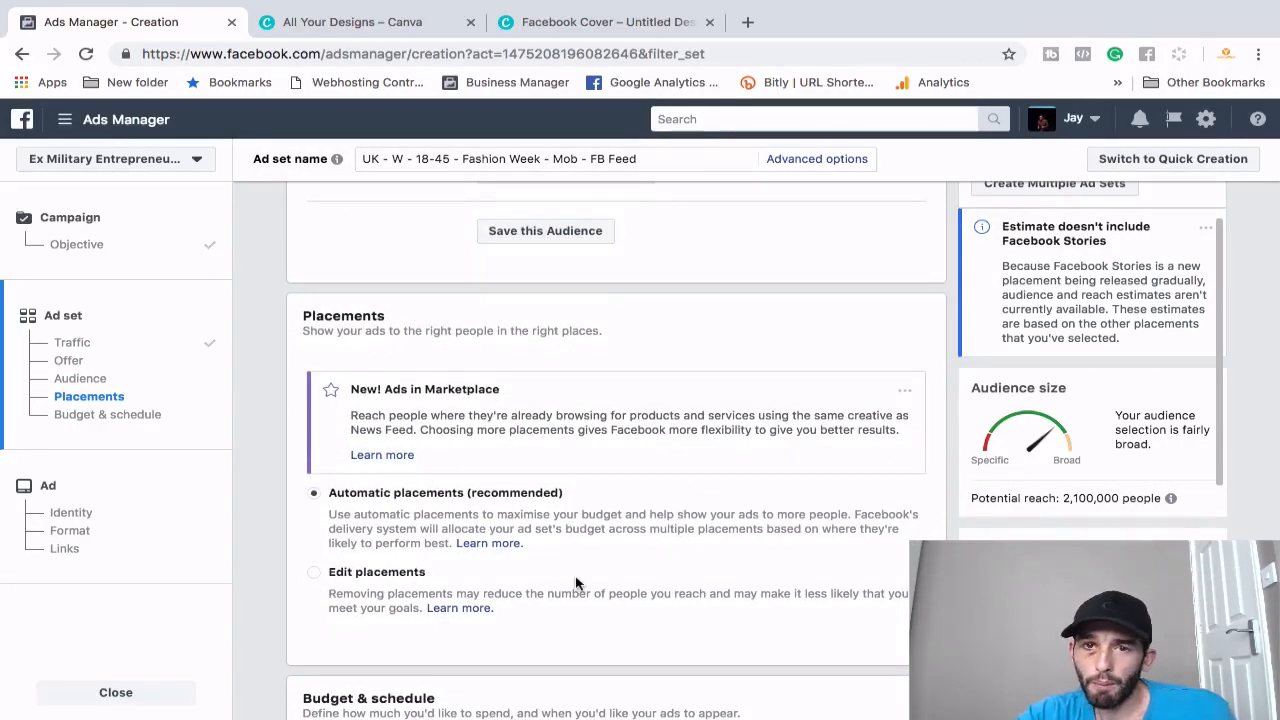
click(317, 576)
scroll(661, 549, down, 2)
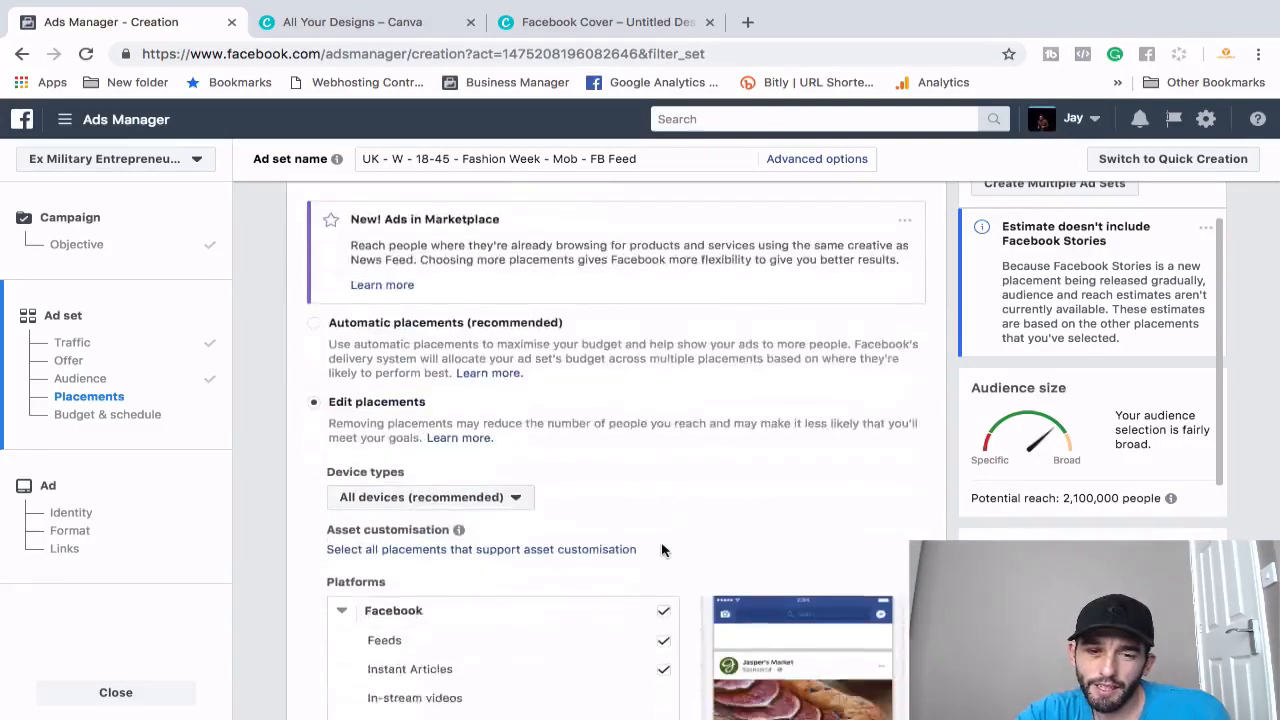
scroll(661, 549, down, 1)
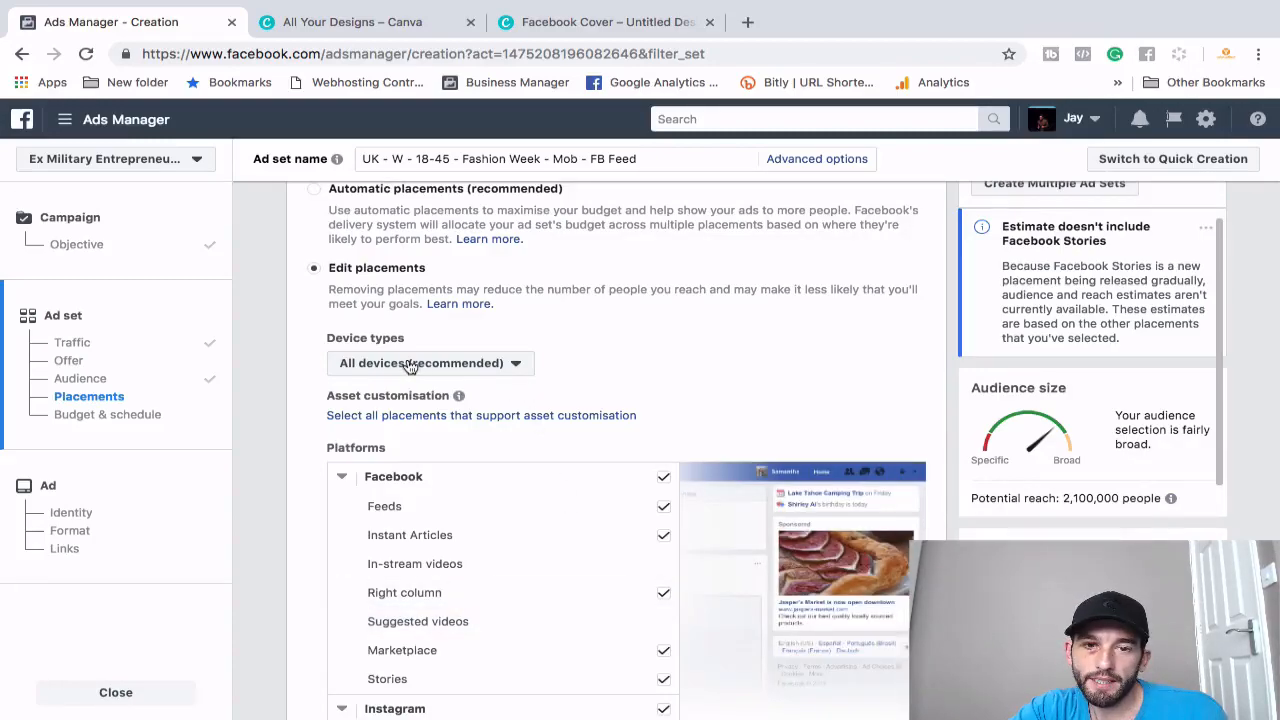
- Remove Desktop from the device types so the ad set shows on Mobile only
click(497, 370)
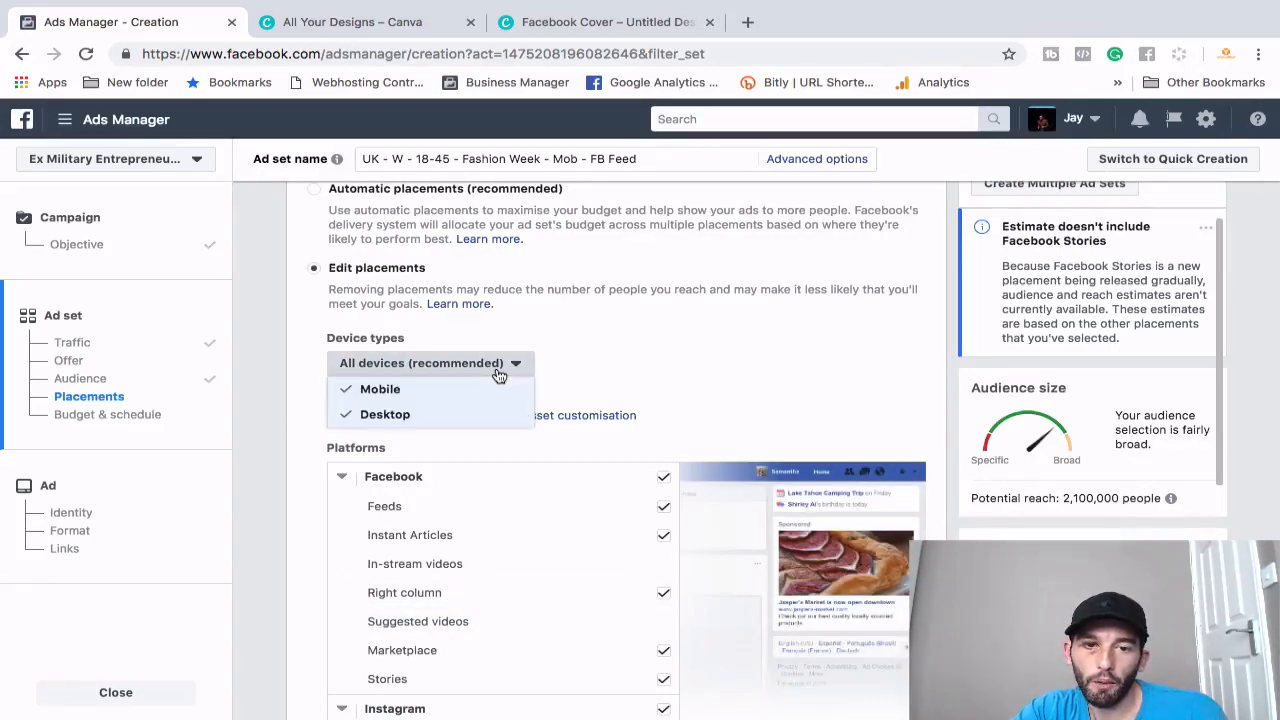
click(385, 414)
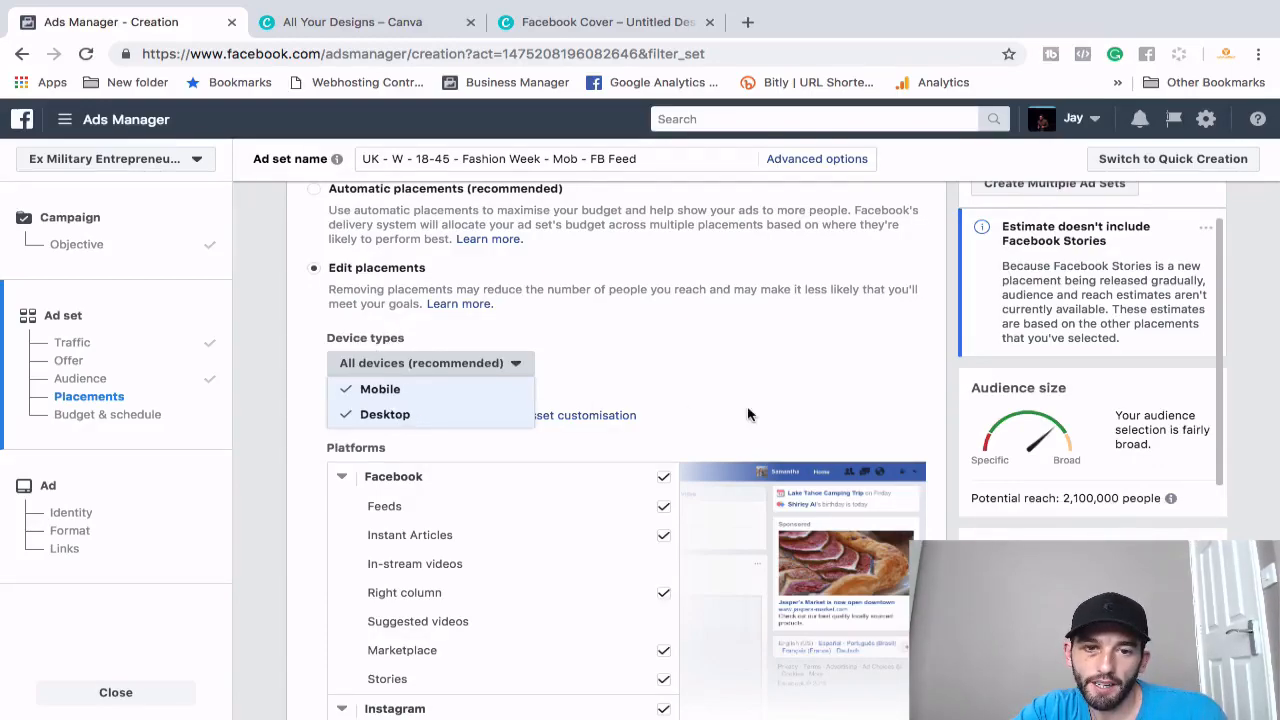
click(611, 356)
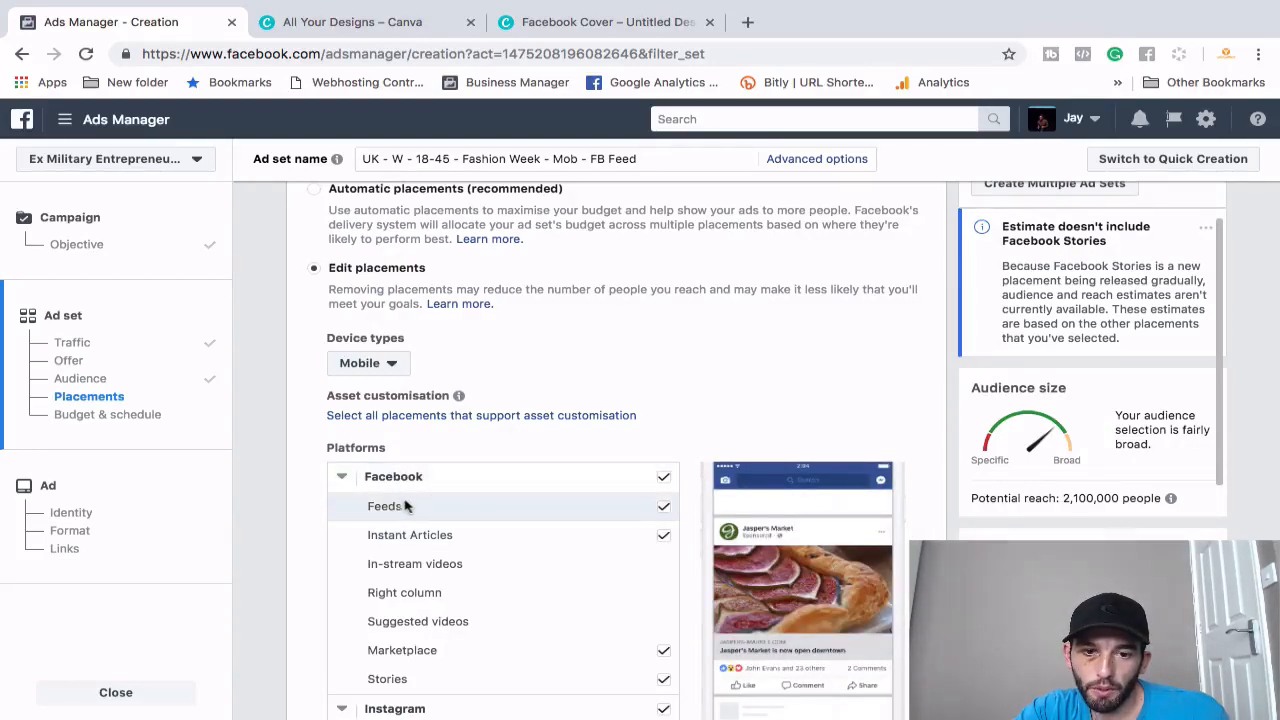
- Exclude Instant Articles, Marketplace, Facebook Stories, Instagram, Audience Network and Messenger, leaving only Facebook Feeds
click(665, 540)
scroll(661, 590, down, 1)
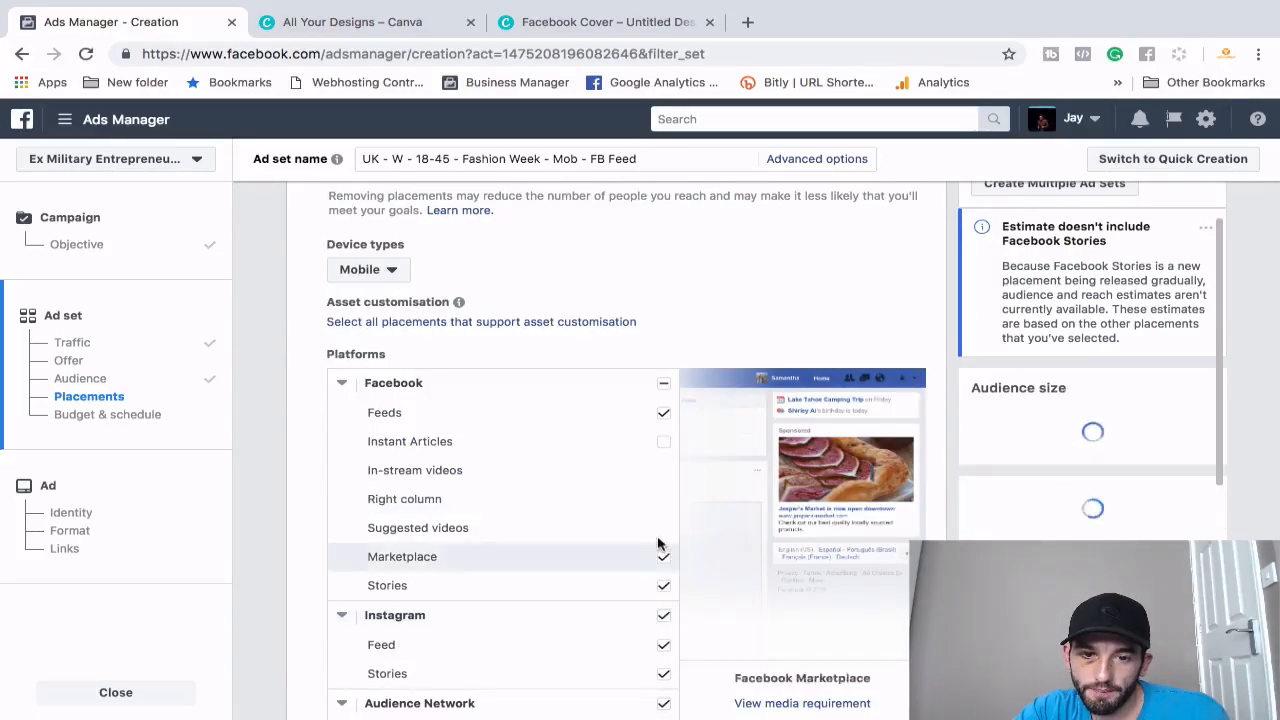
click(662, 554)
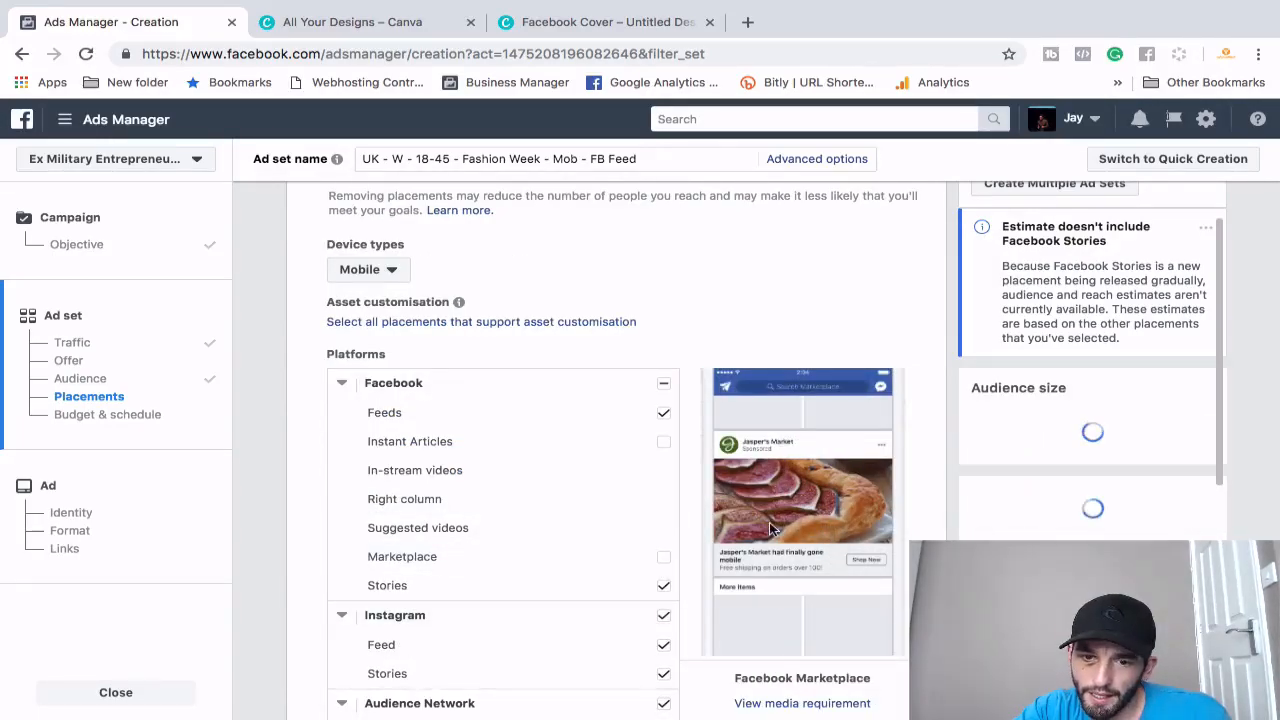
click(663, 586)
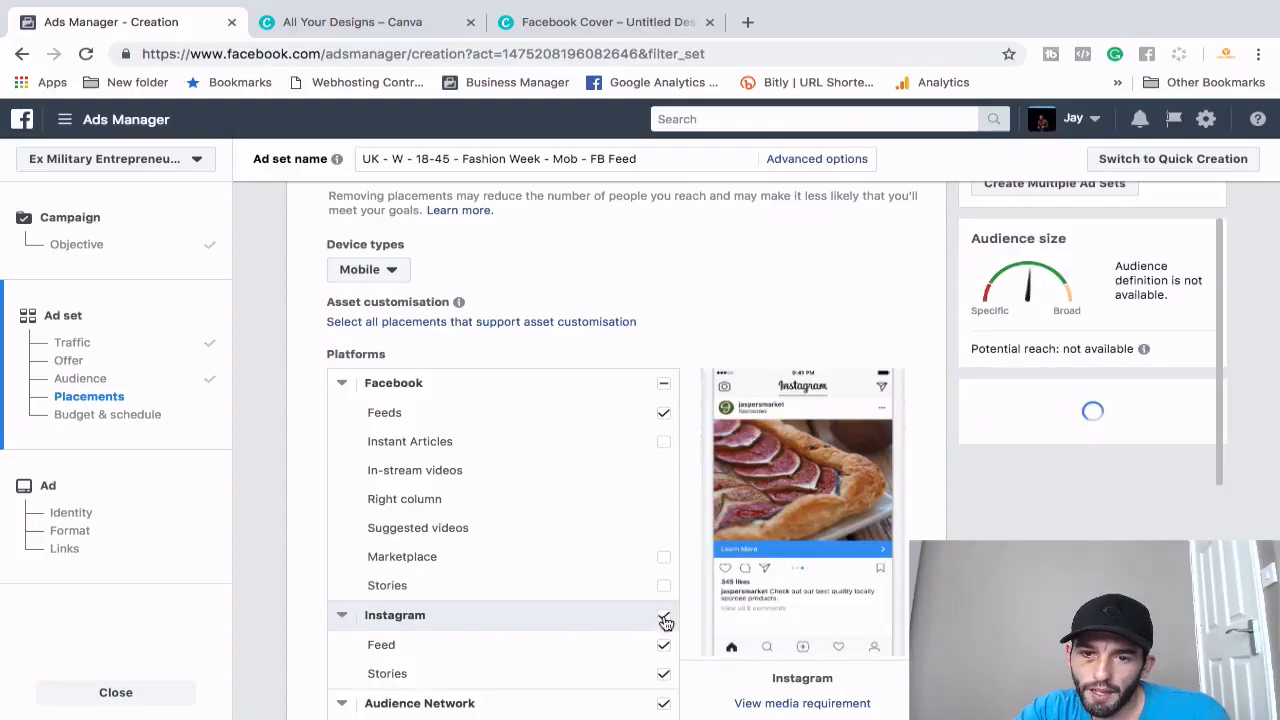
click(665, 617)
scroll(663, 634, down, 1)
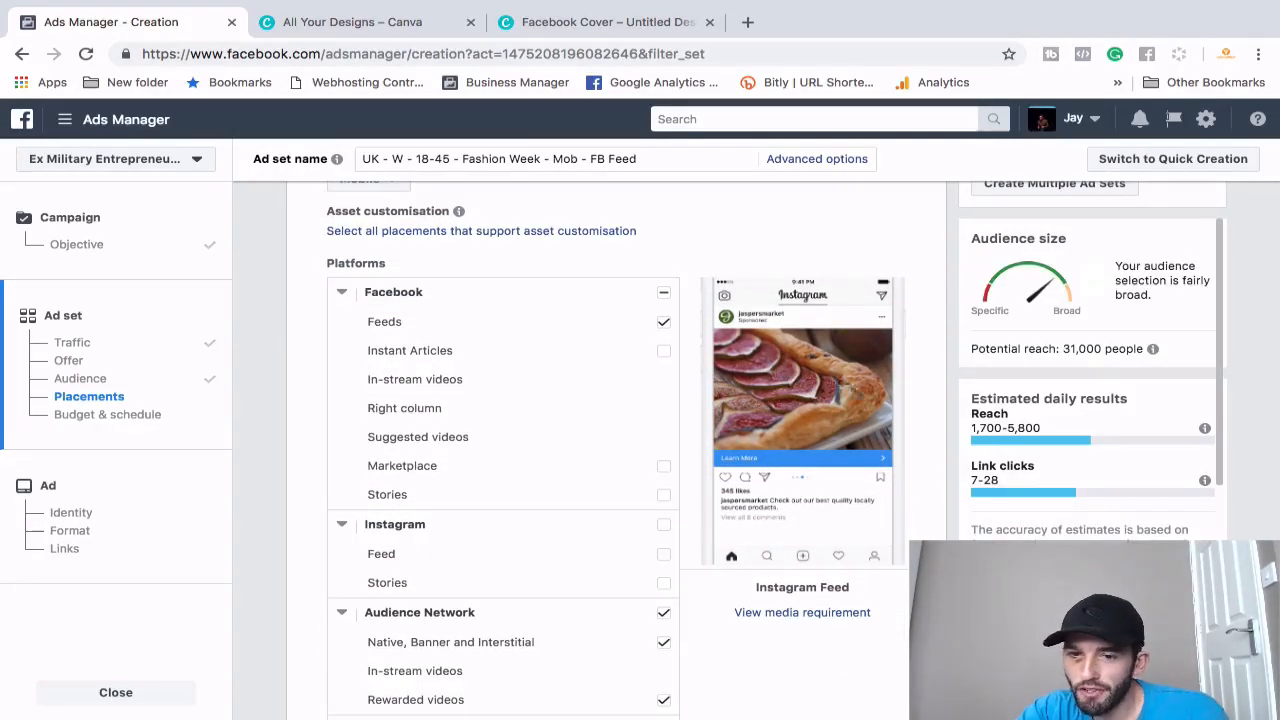
scroll(645, 575, down, 1)
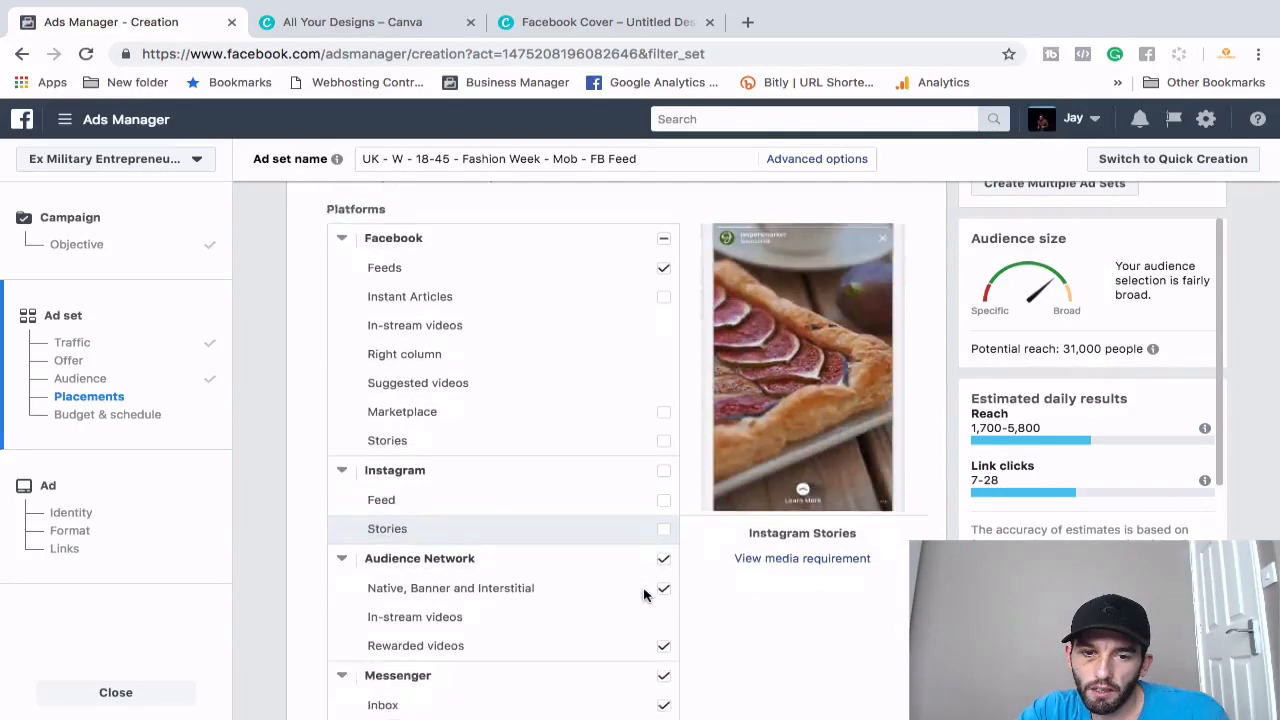
click(664, 523)
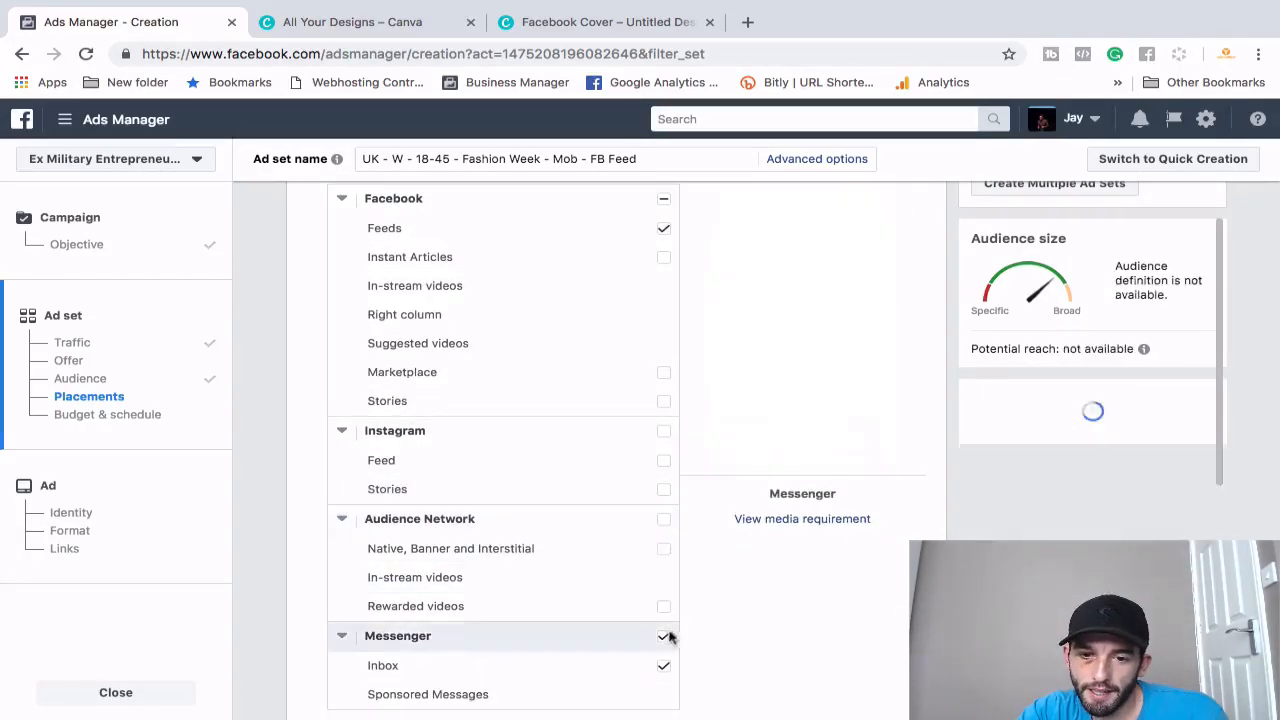
click(665, 641)
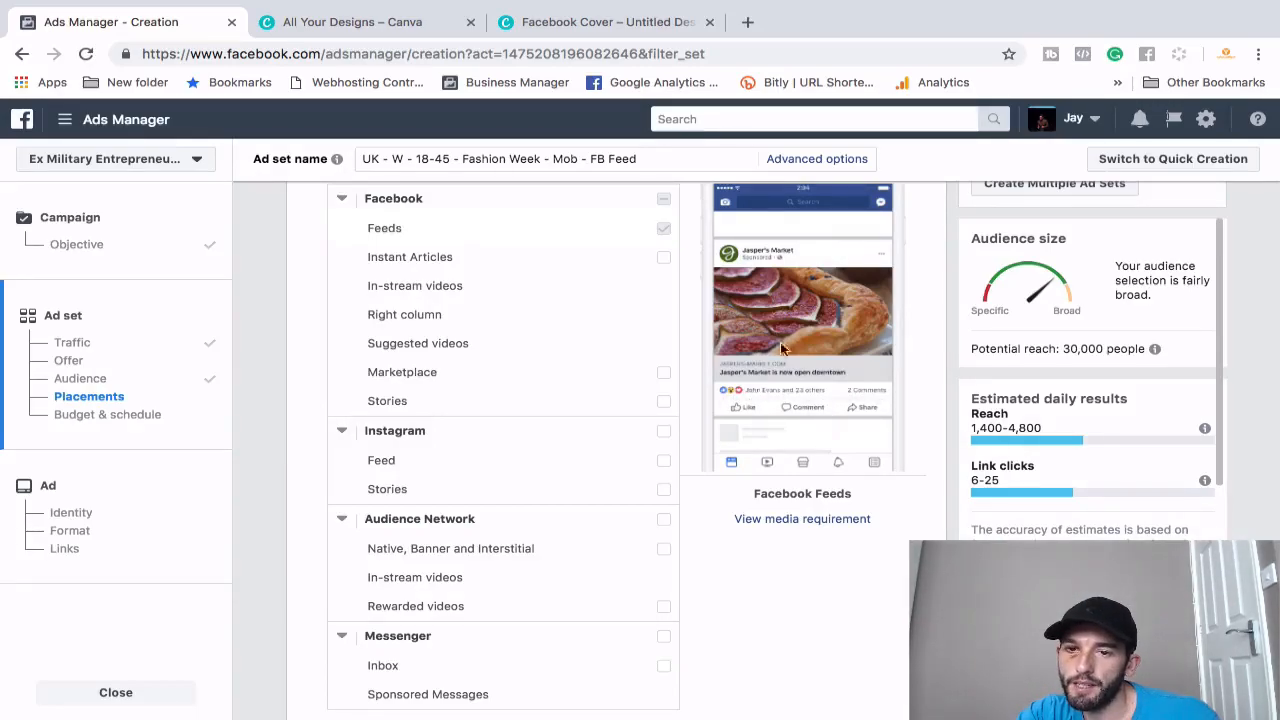
scroll(539, 537, down, 4)
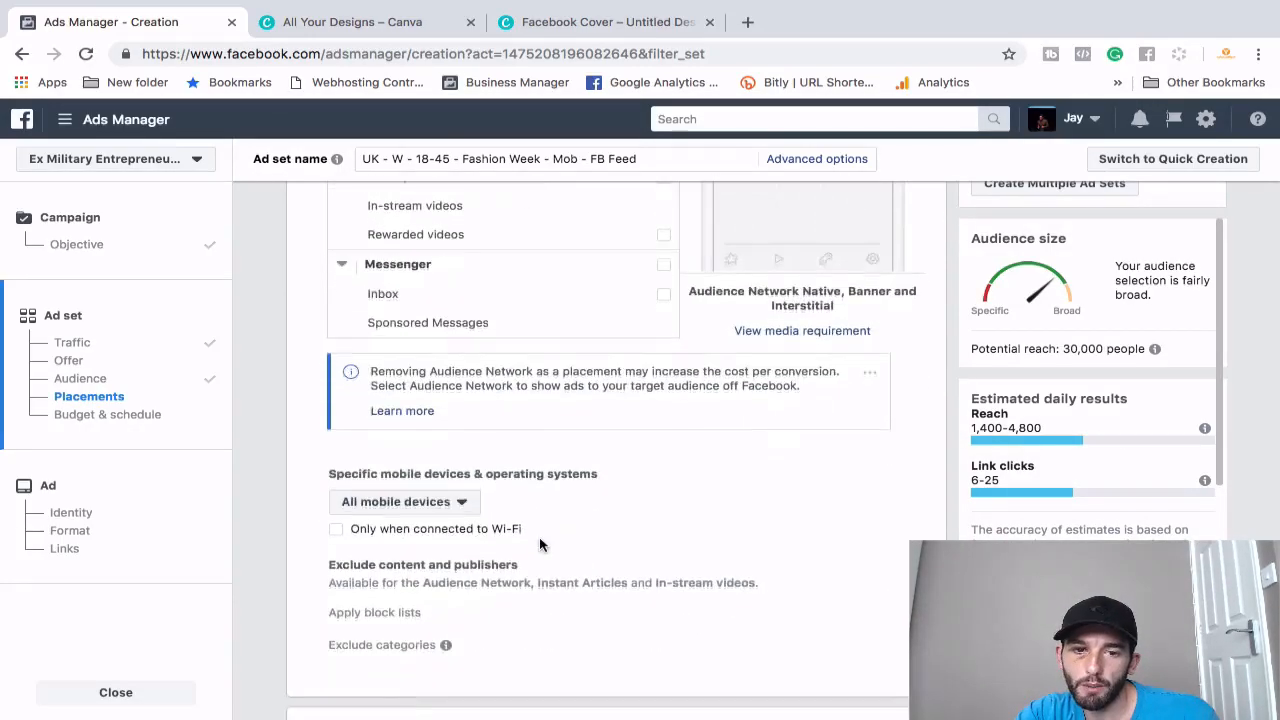
scroll(539, 544, down, 1)
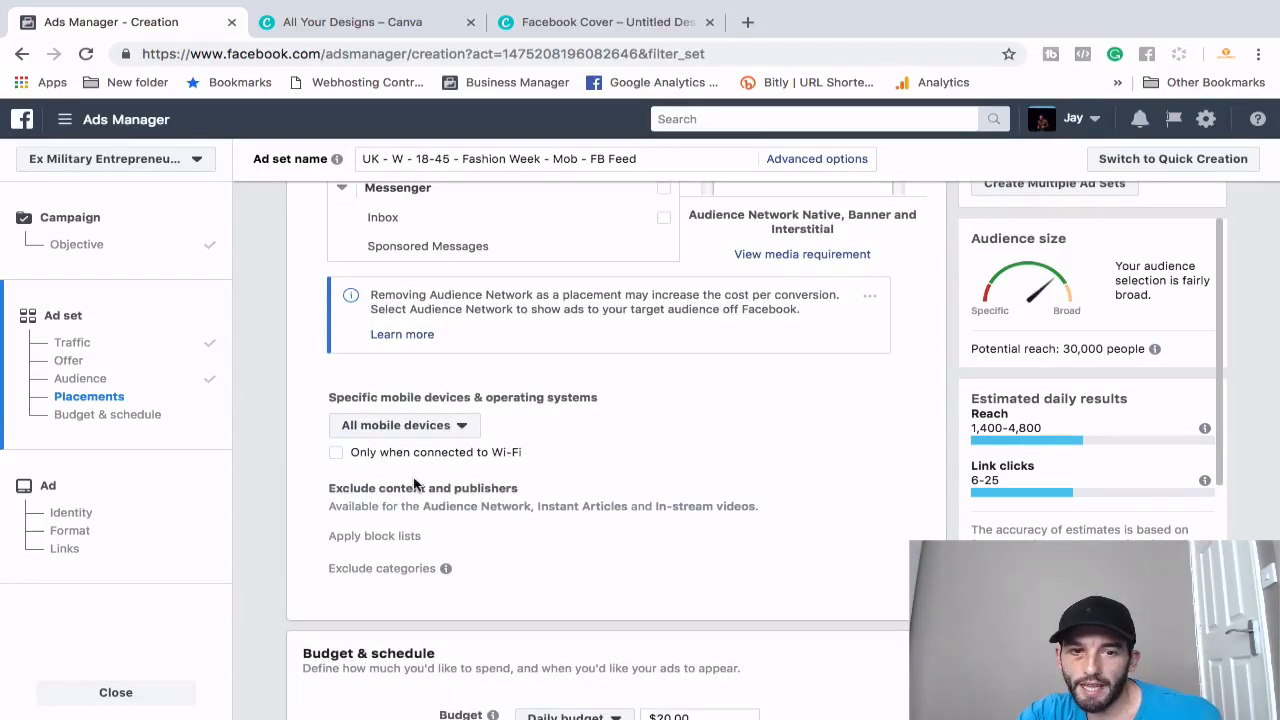
click(397, 427)
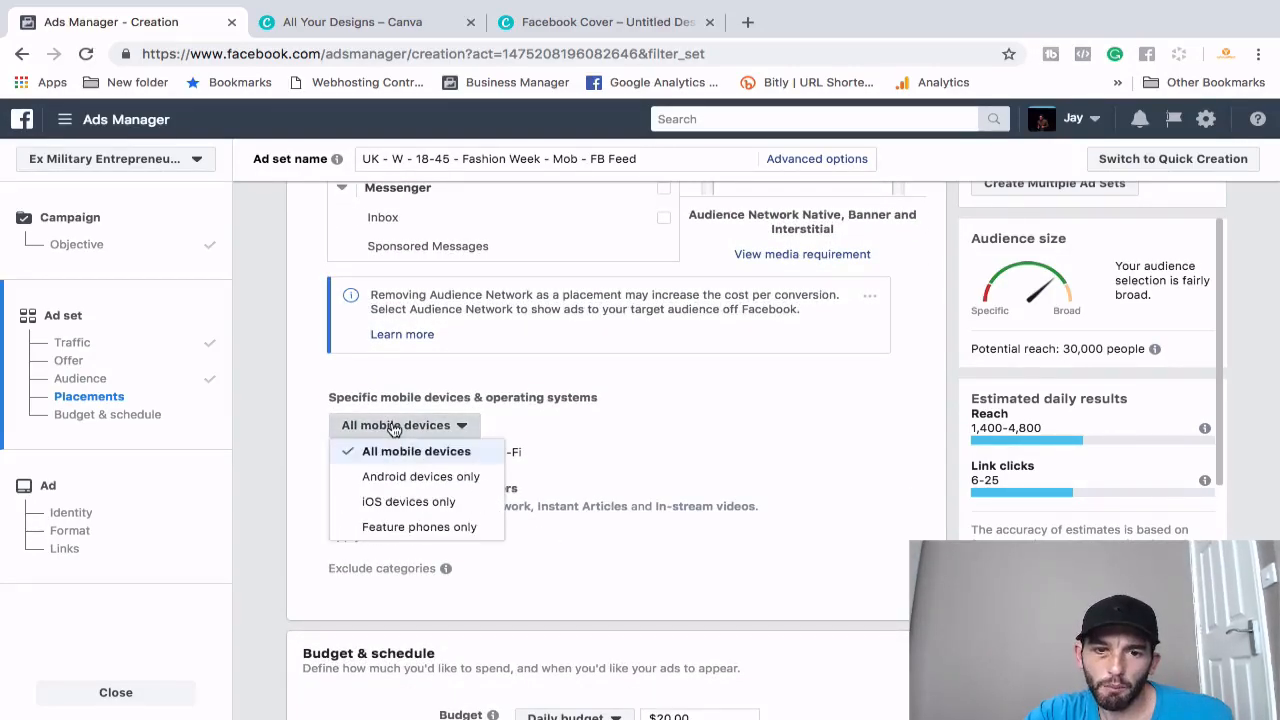
click(395, 428)
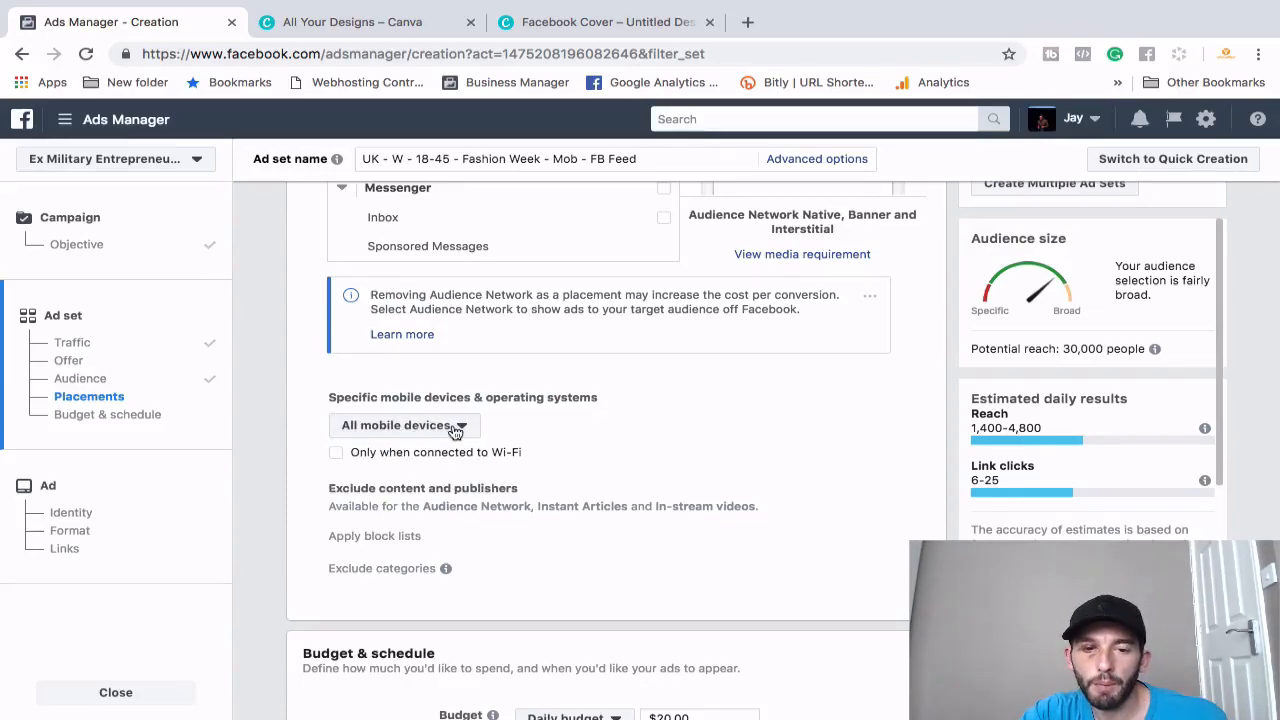
click(336, 456)
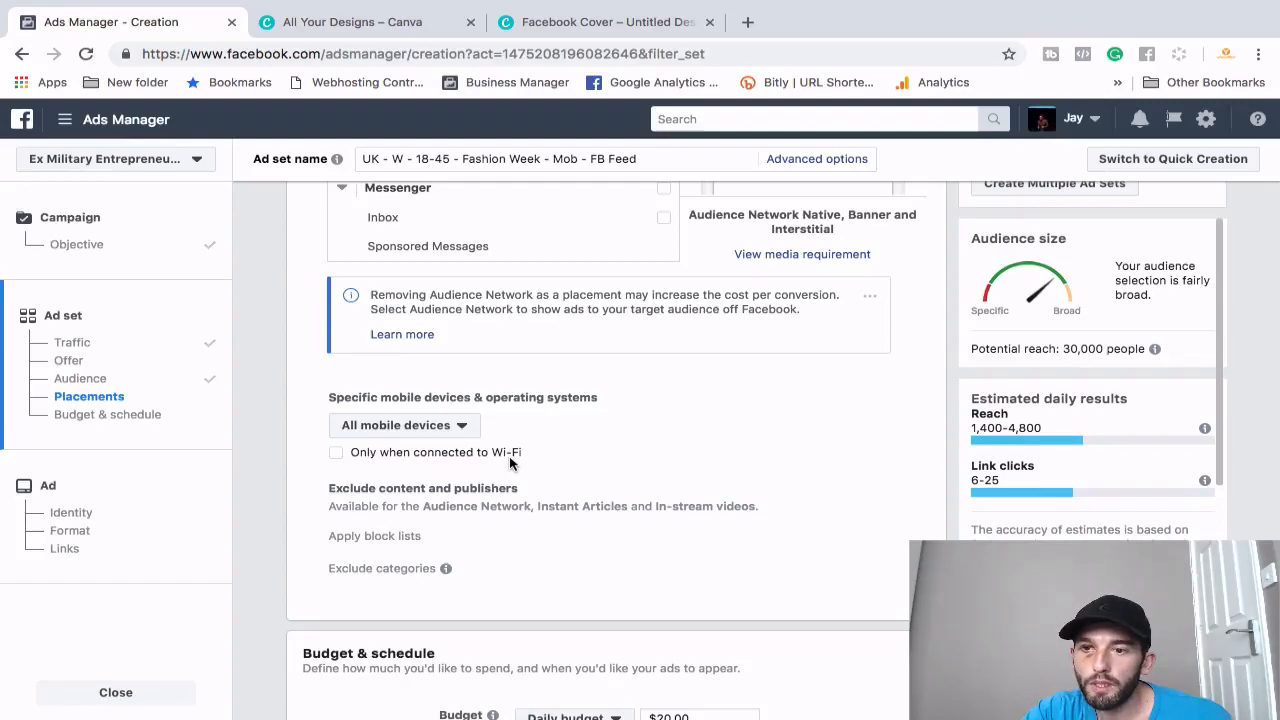
- Edit the Daily budget field so it reads $10.00 instead of $20.00
scroll(509, 456, up, 2)
scroll(509, 456, down, 4)
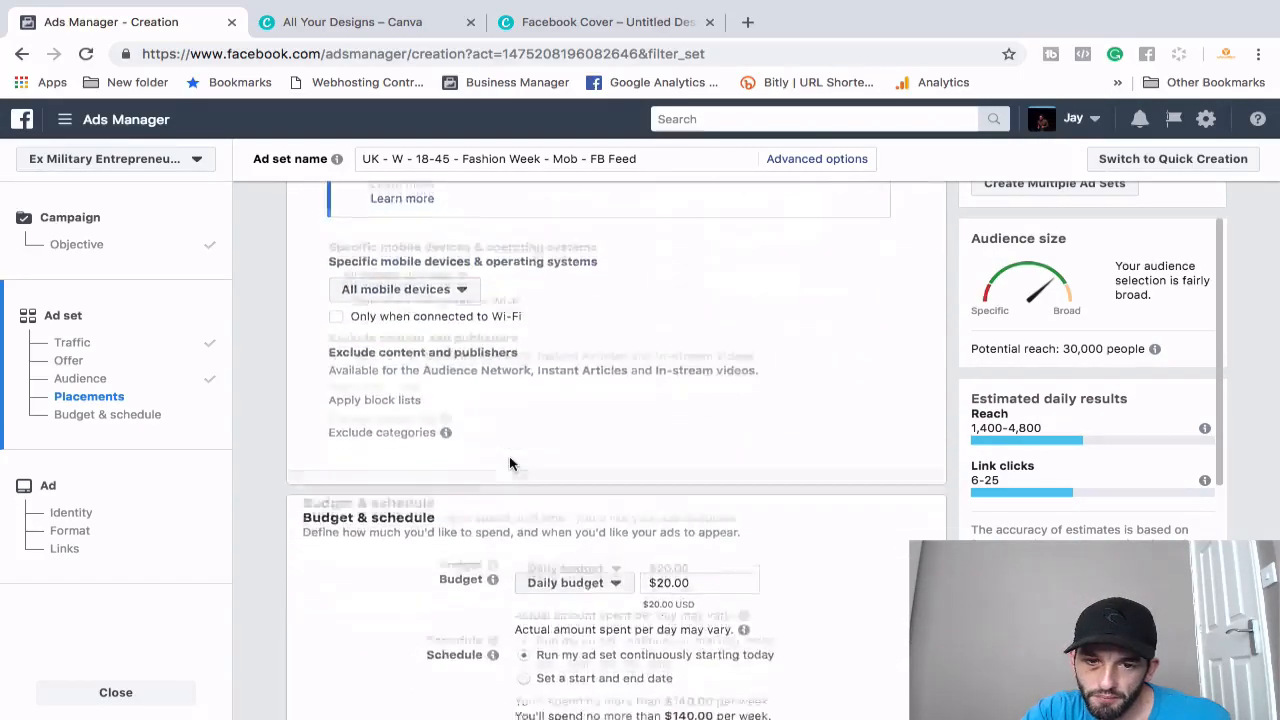
scroll(509, 457, up, 1)
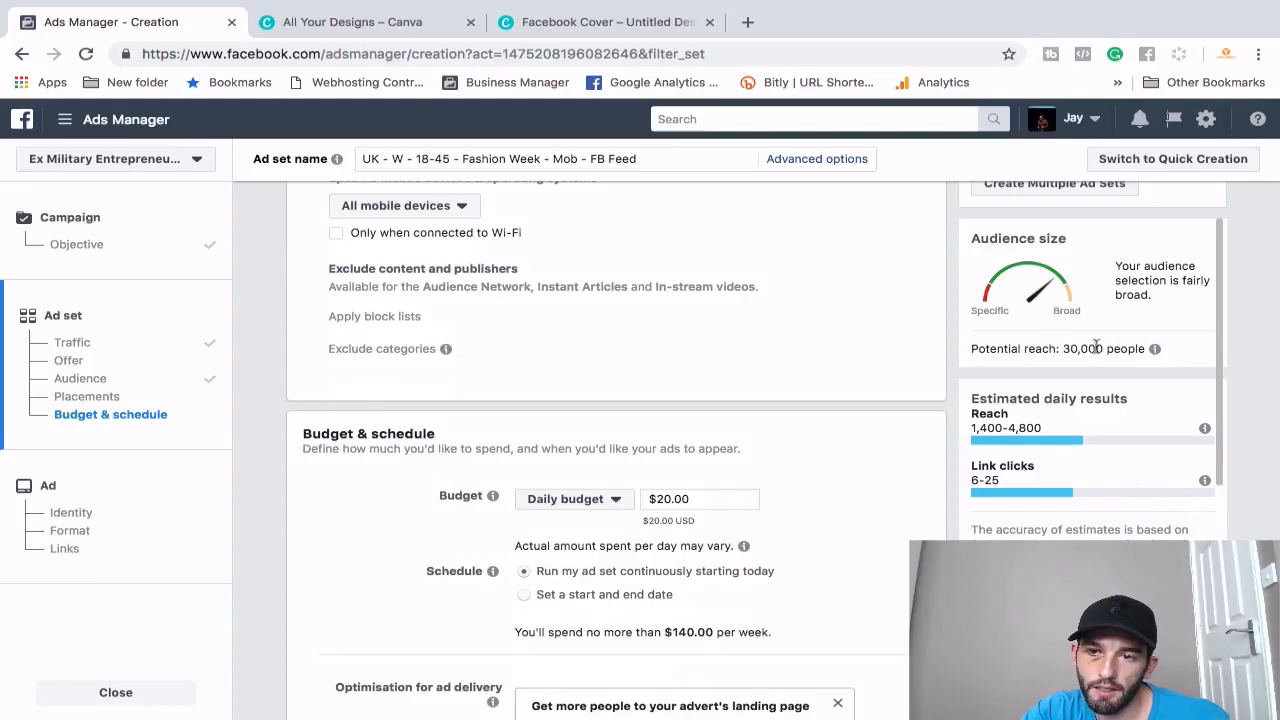
mouse_move(1095, 348)
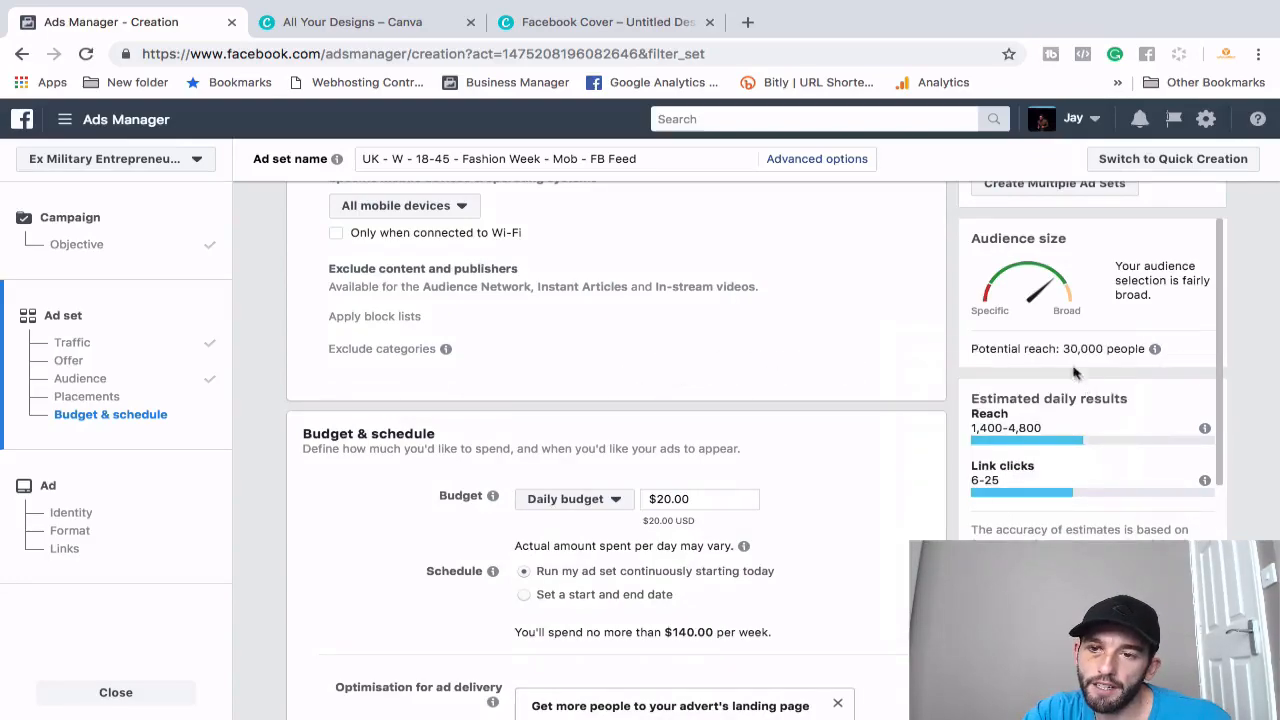
scroll(815, 364, up, 1)
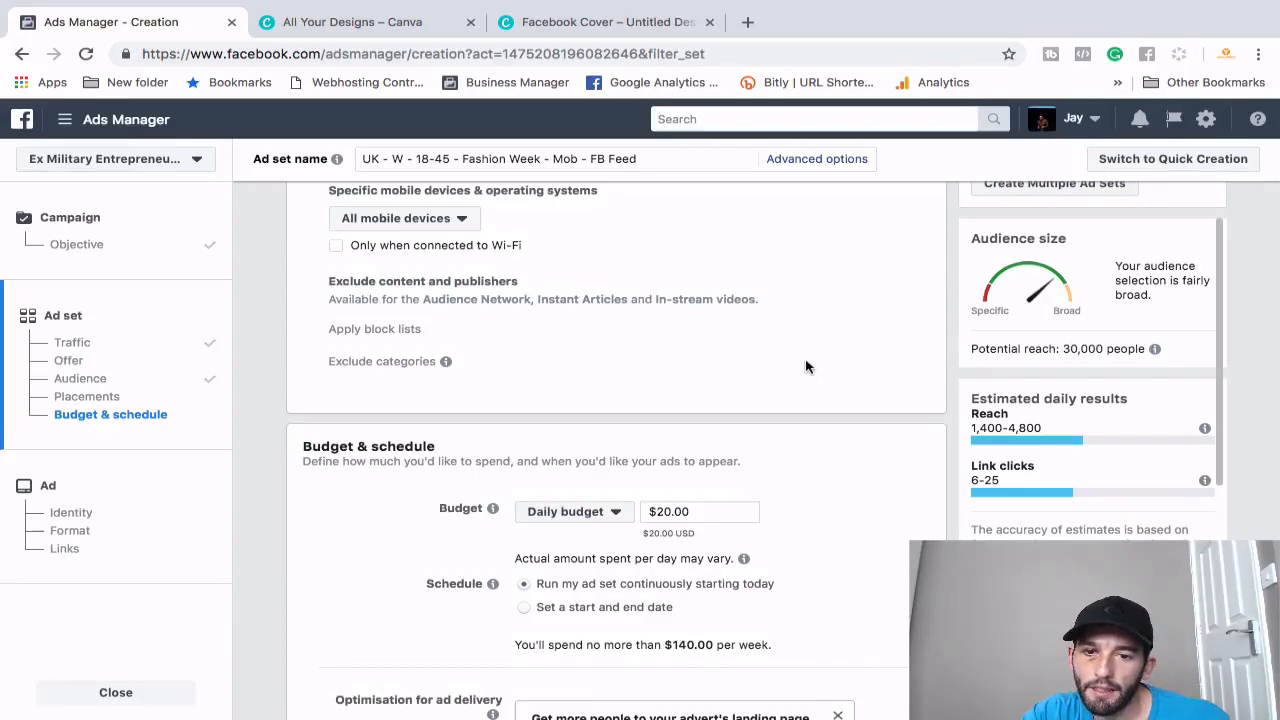
click(662, 511)
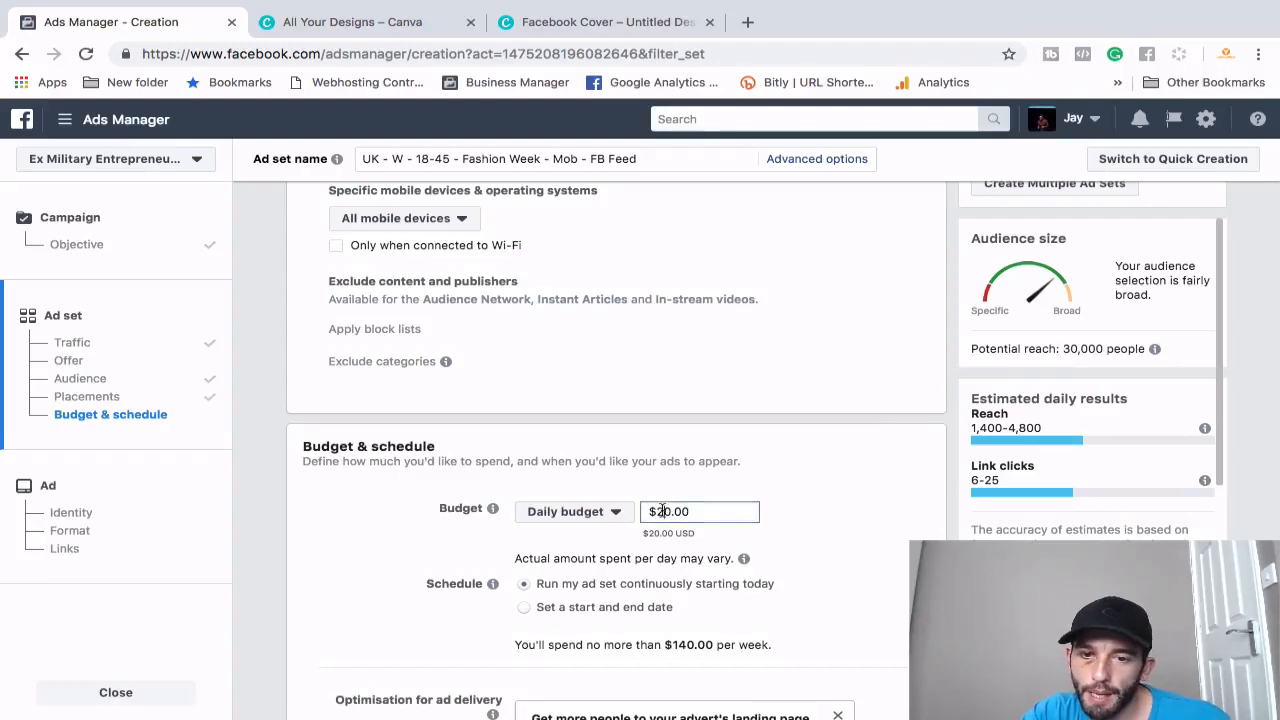
key(BackSpace)
text(1)
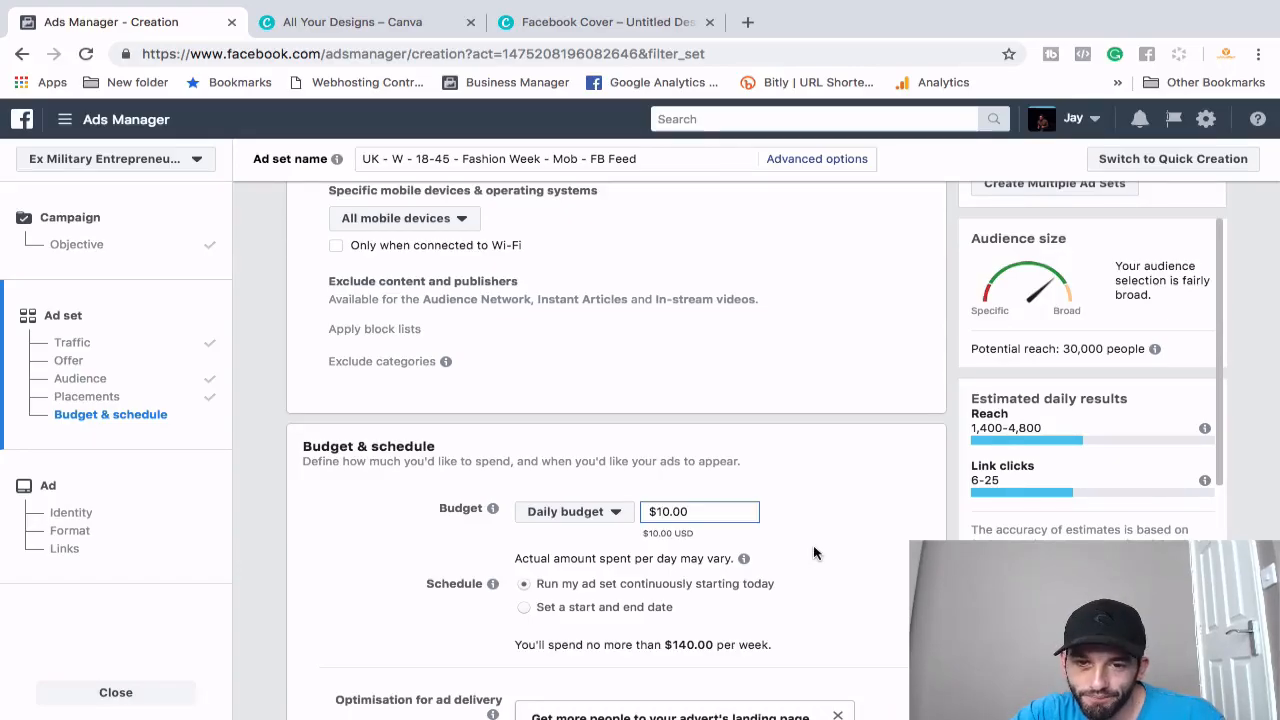
scroll(813, 545, down, 3)
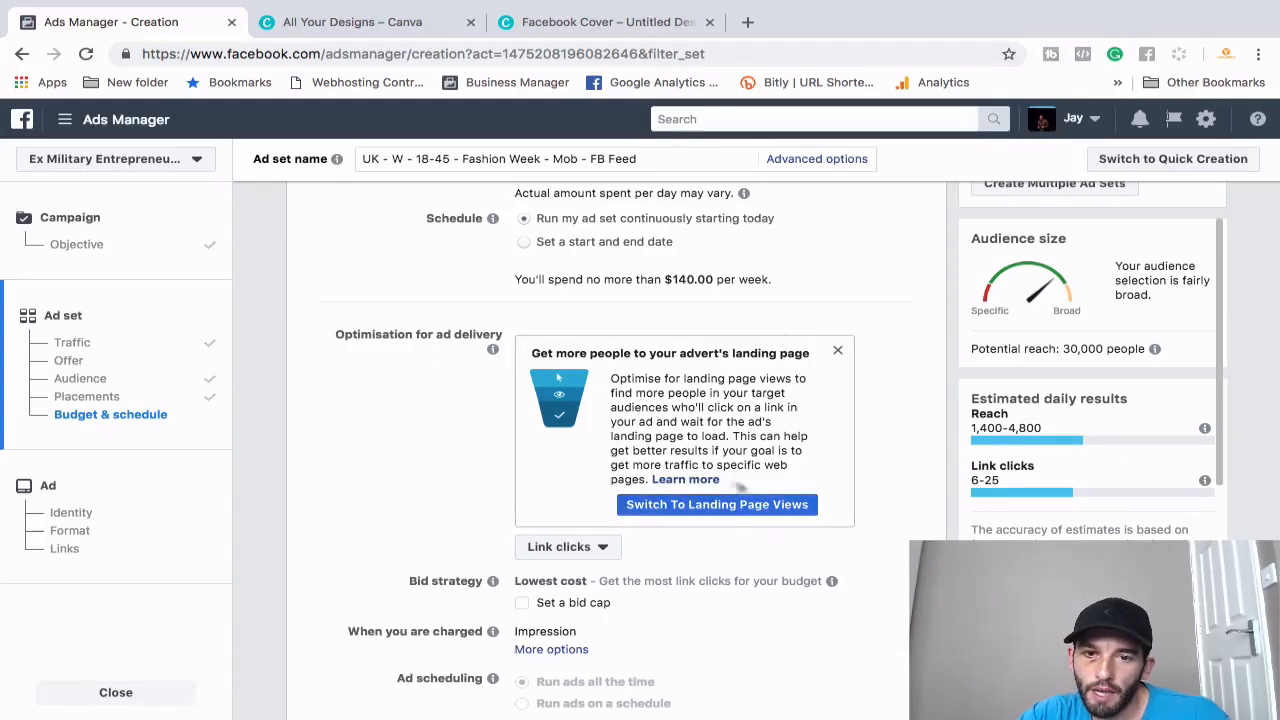
- Optimise ad delivery for Landing Page Views and expand the Delivery type options
click(597, 549)
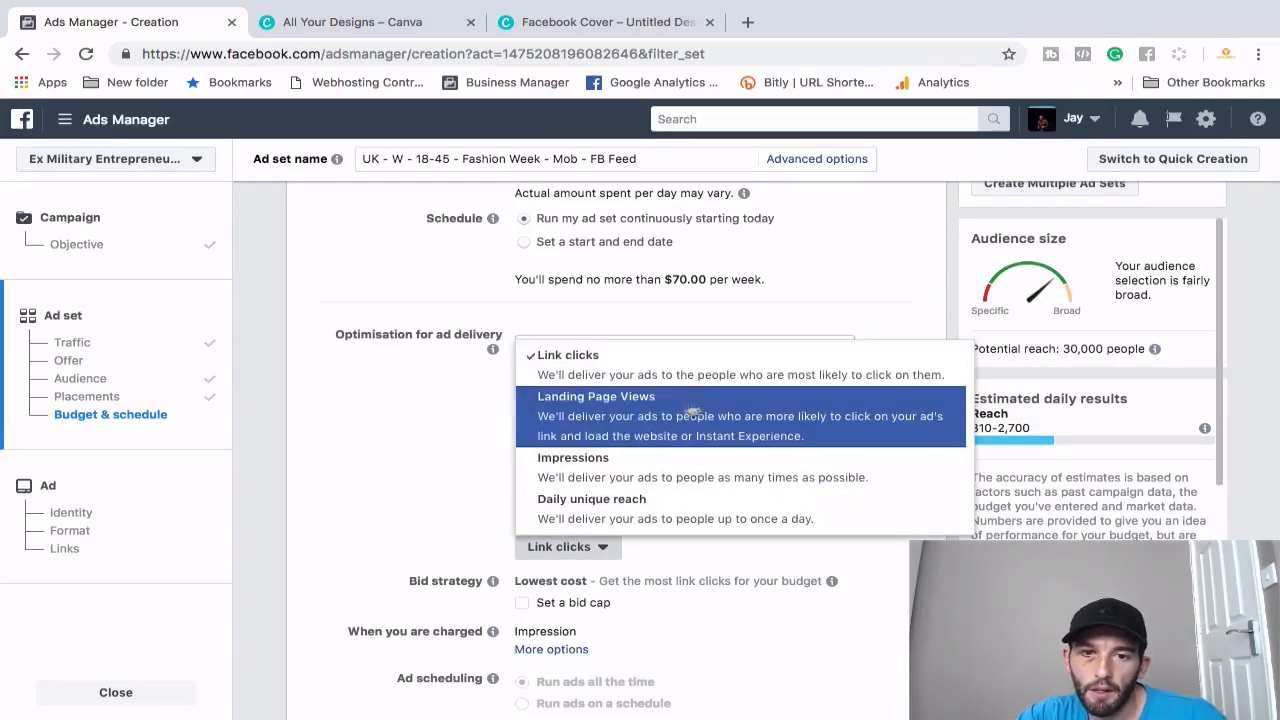
click(586, 419)
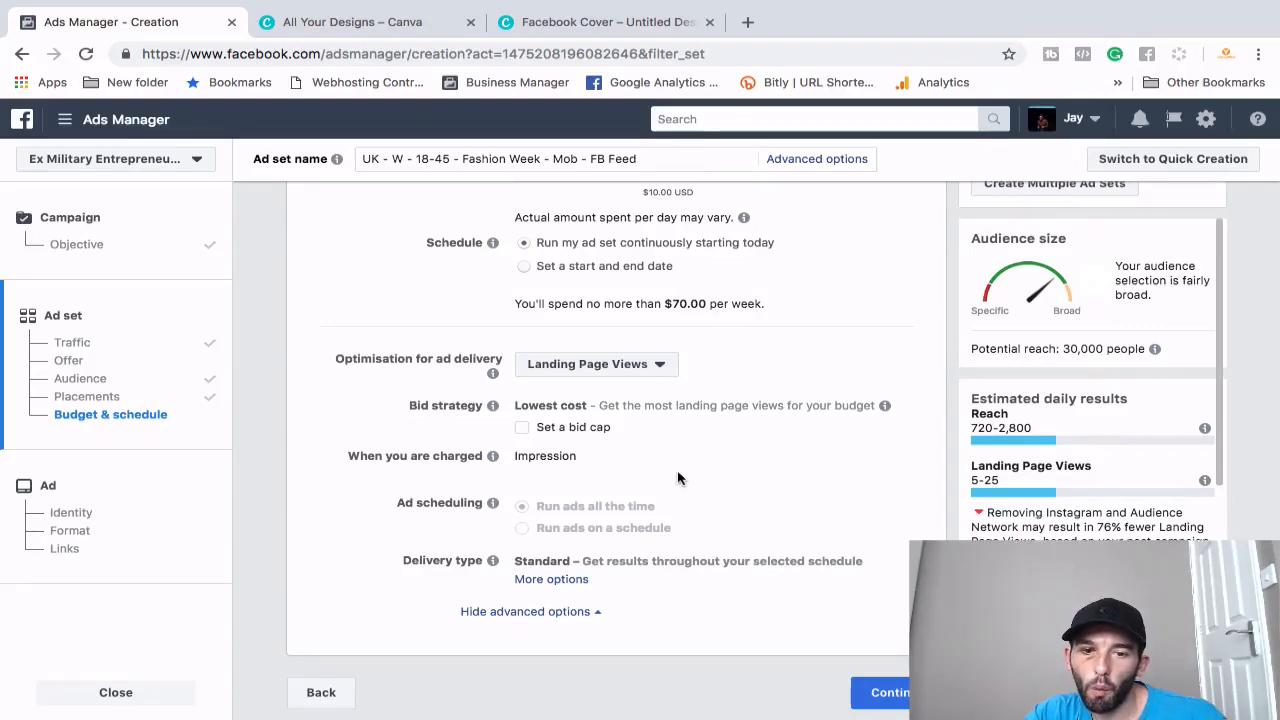
click(561, 581)
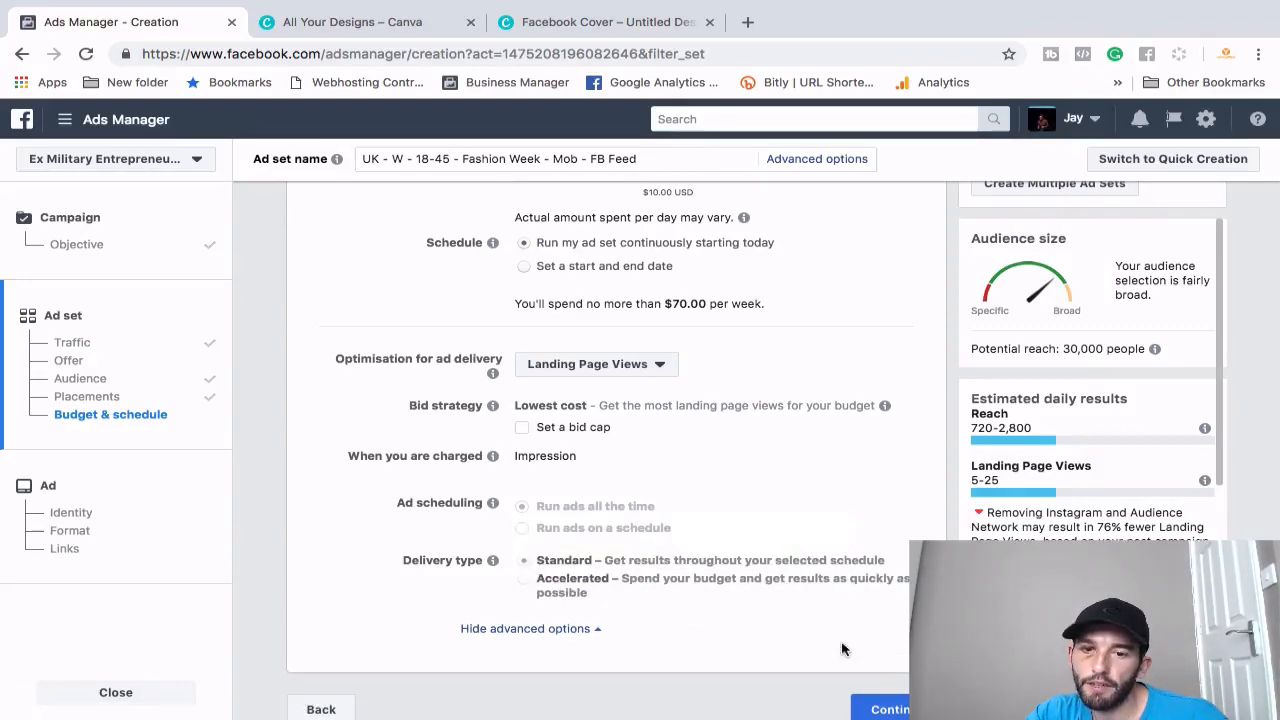
mouse_move(525, 584)
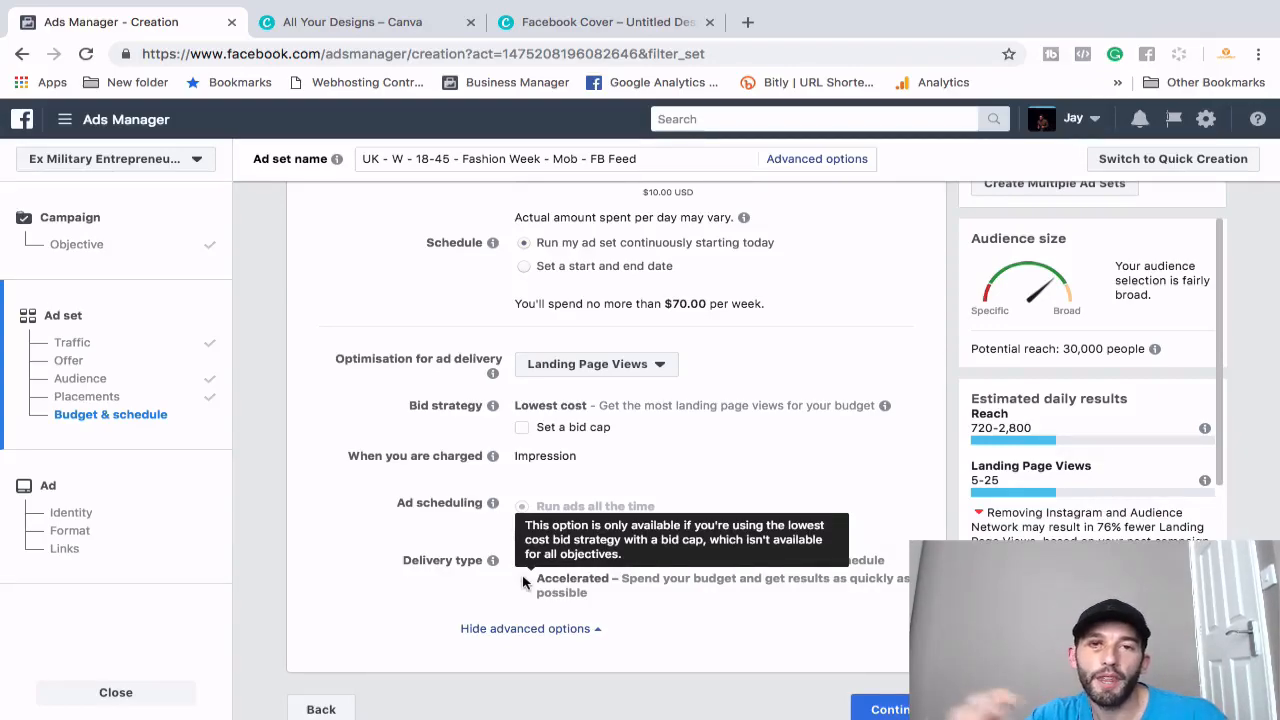
- Schedule the ad set from 20/9/2018 to 20/10/2018 and continue to the ad step
scroll(614, 370, up, 2)
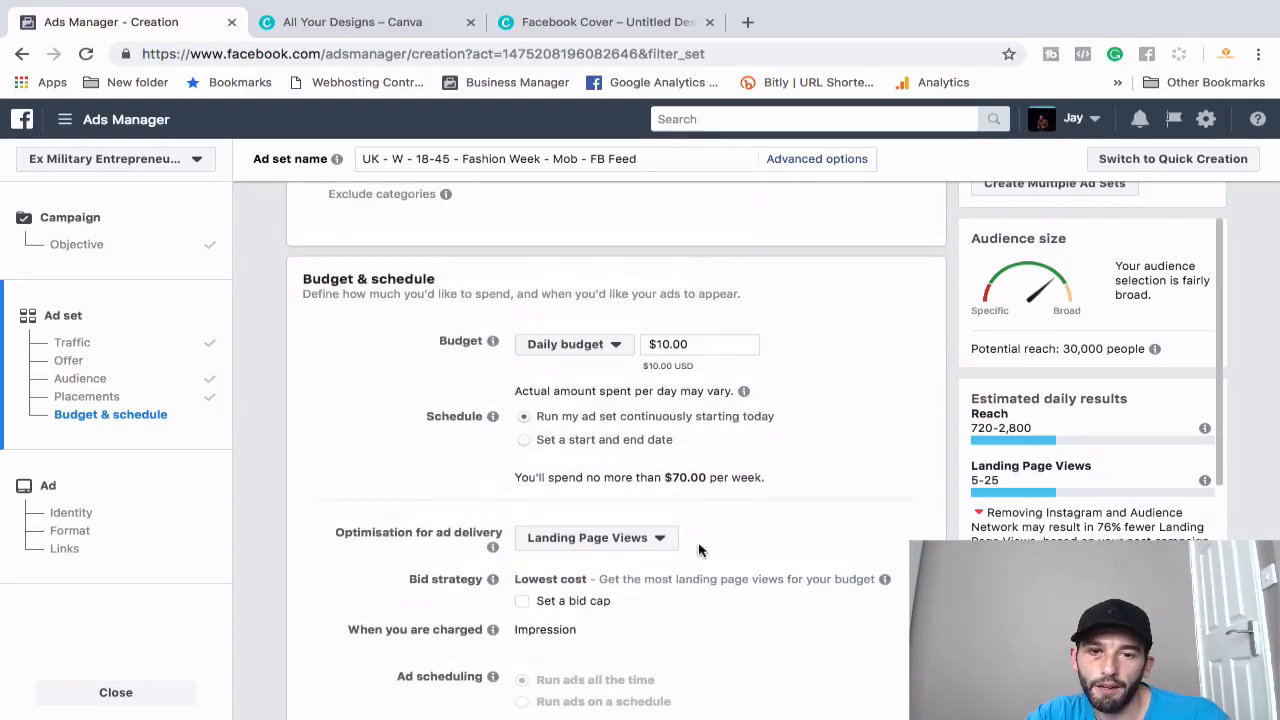
click(590, 440)
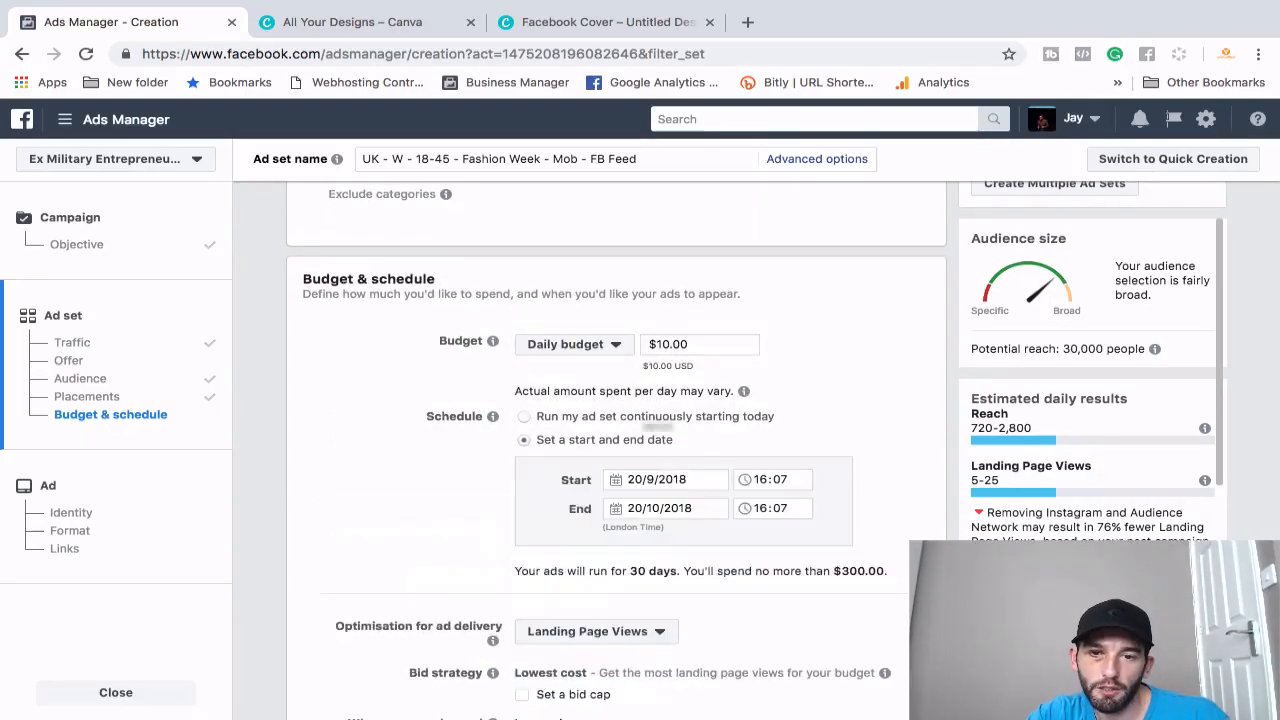
scroll(690, 582, down, 3)
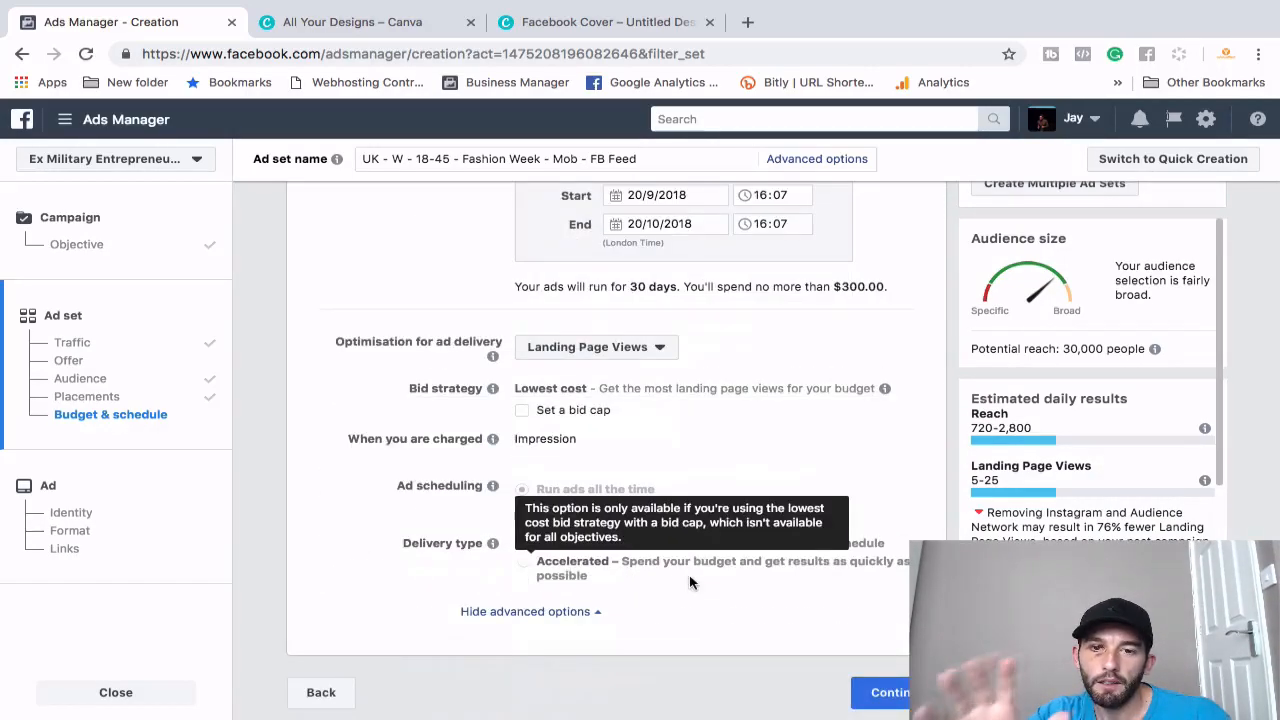
click(885, 692)
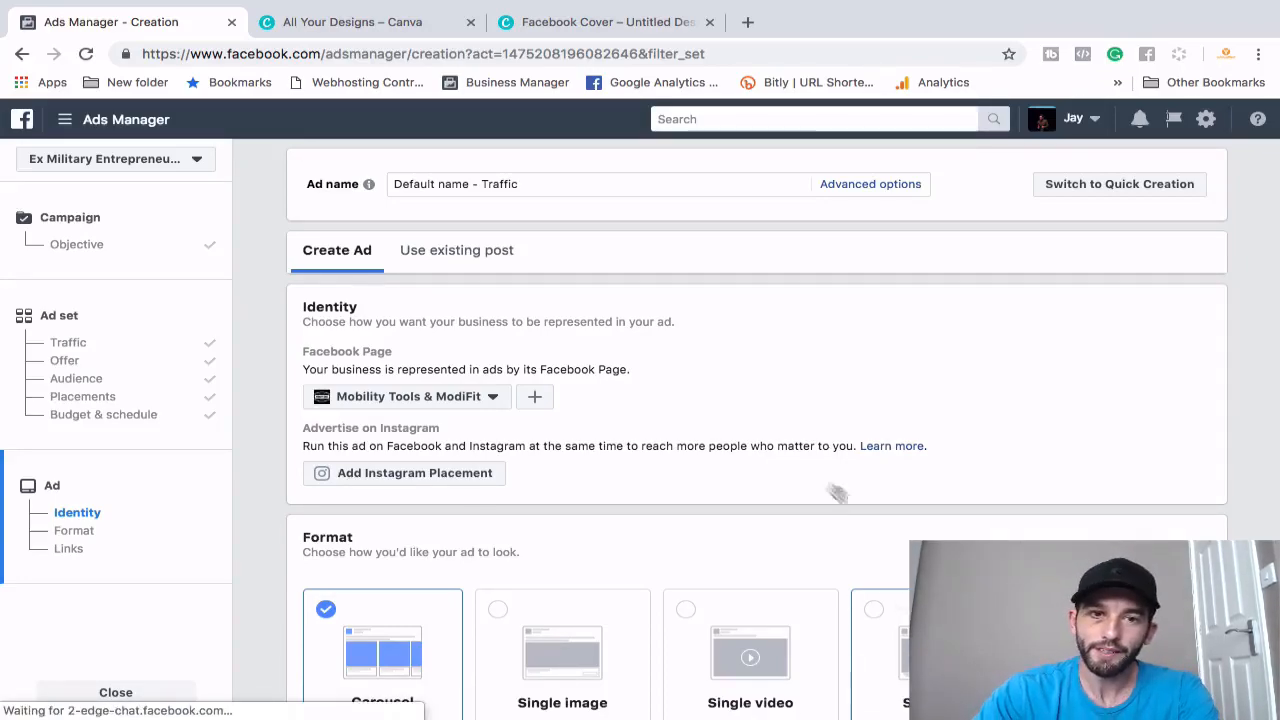
- Replace the default ad name with Image 1
click(522, 184)
drag(522, 184, 392, 184)
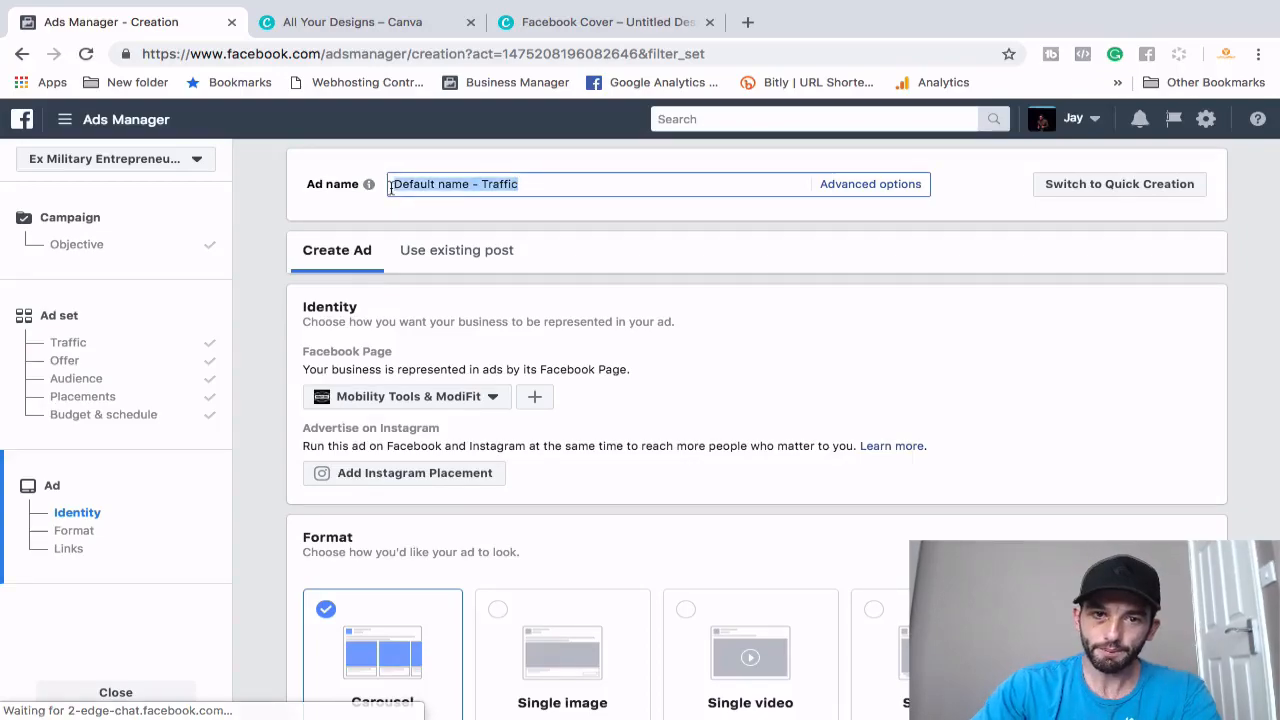
text(Sf)
key(BackSpace)
key(BackSpace)
text(A)
key(BackSpace)
text(Image 1)
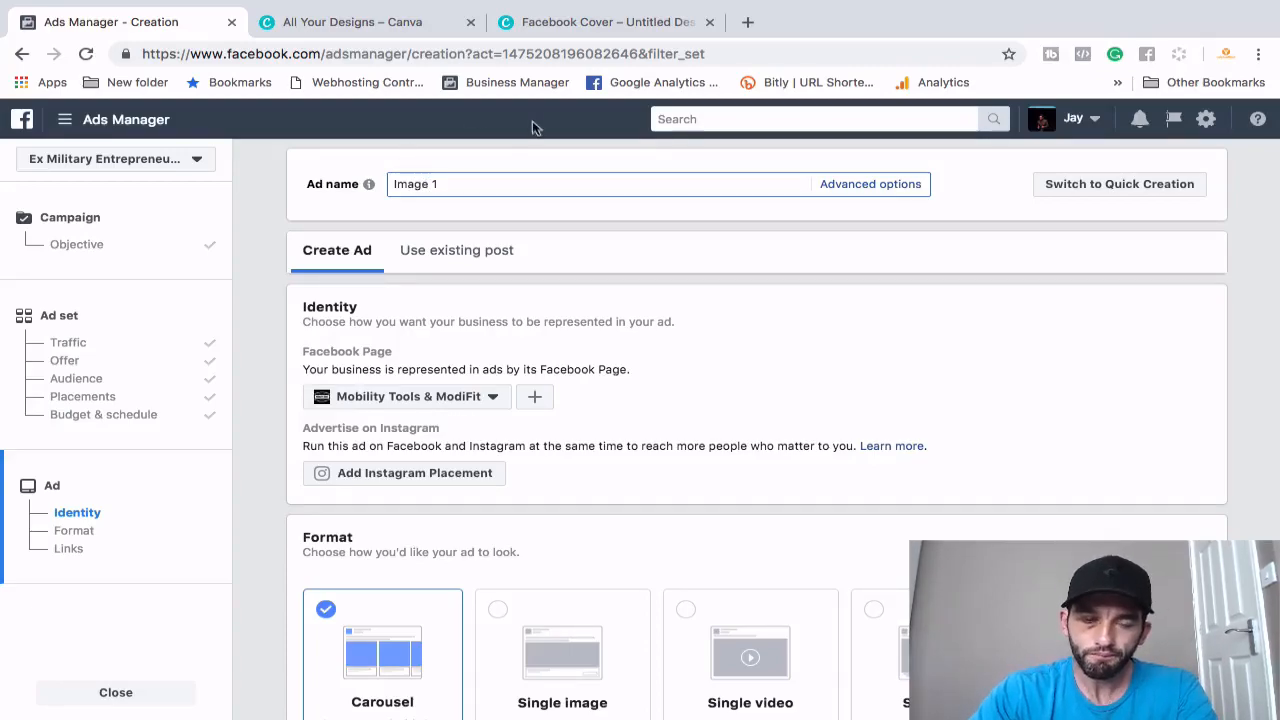
- Search personal pages for 'styl' and pick StylingAcad as the ad's Facebook Page
click(489, 398)
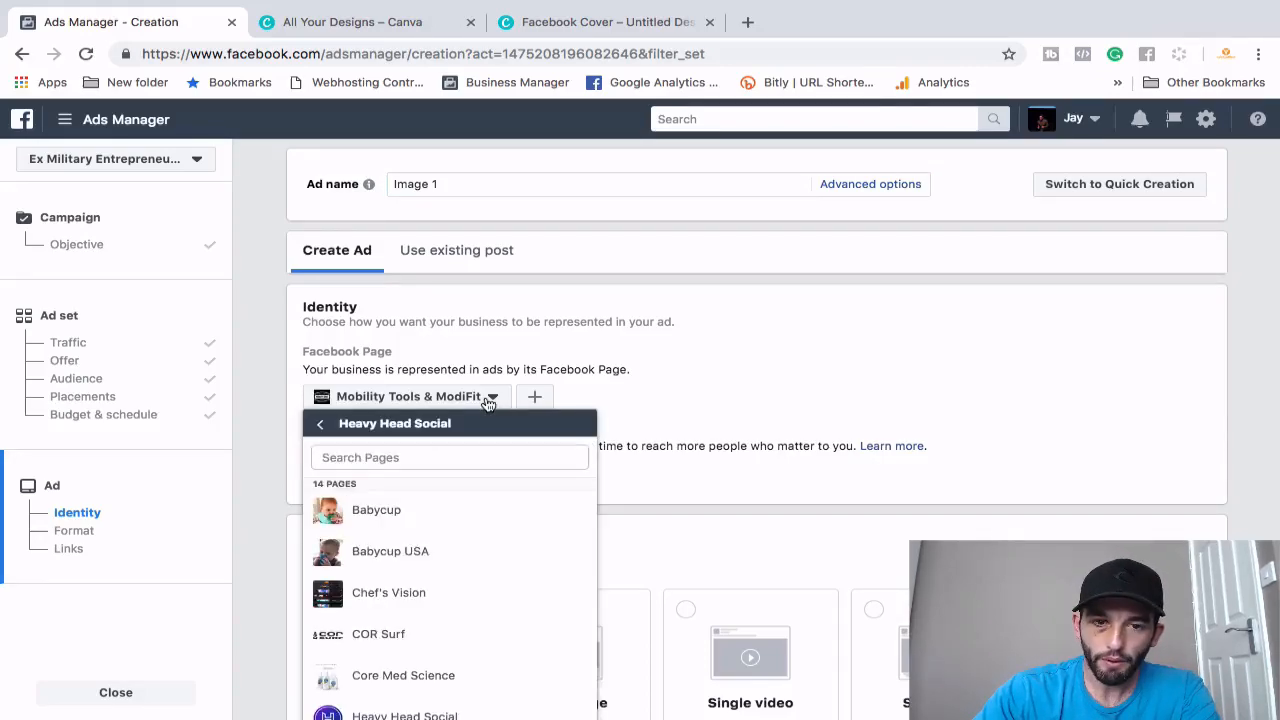
click(413, 456)
text(styl)
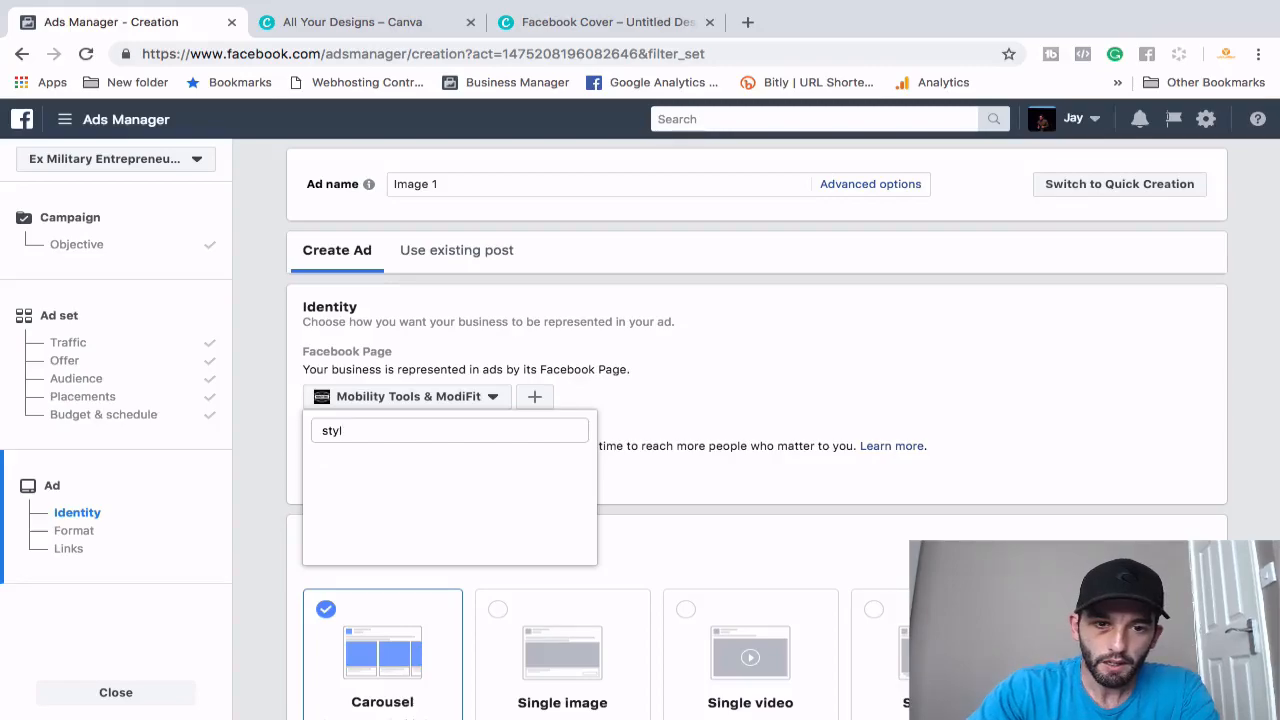
key(BackSpace)
key(BackSpace)
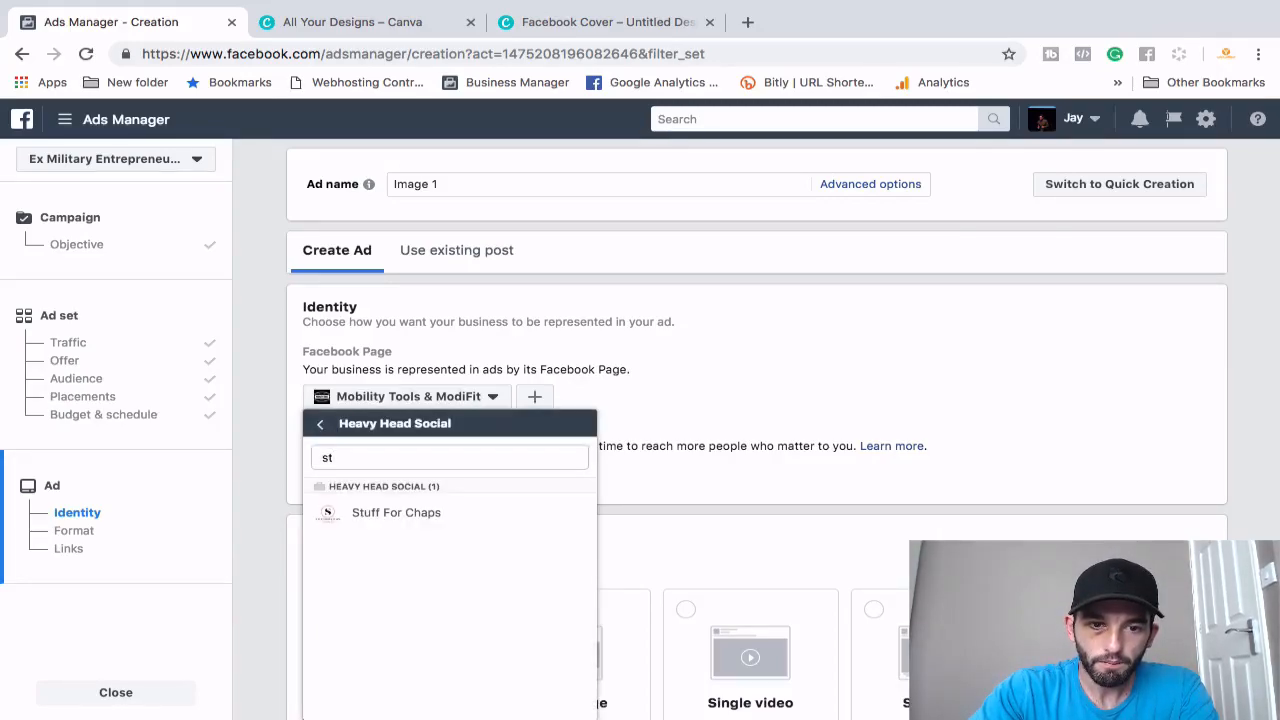
key(BackSpace)
key(BackSpace)
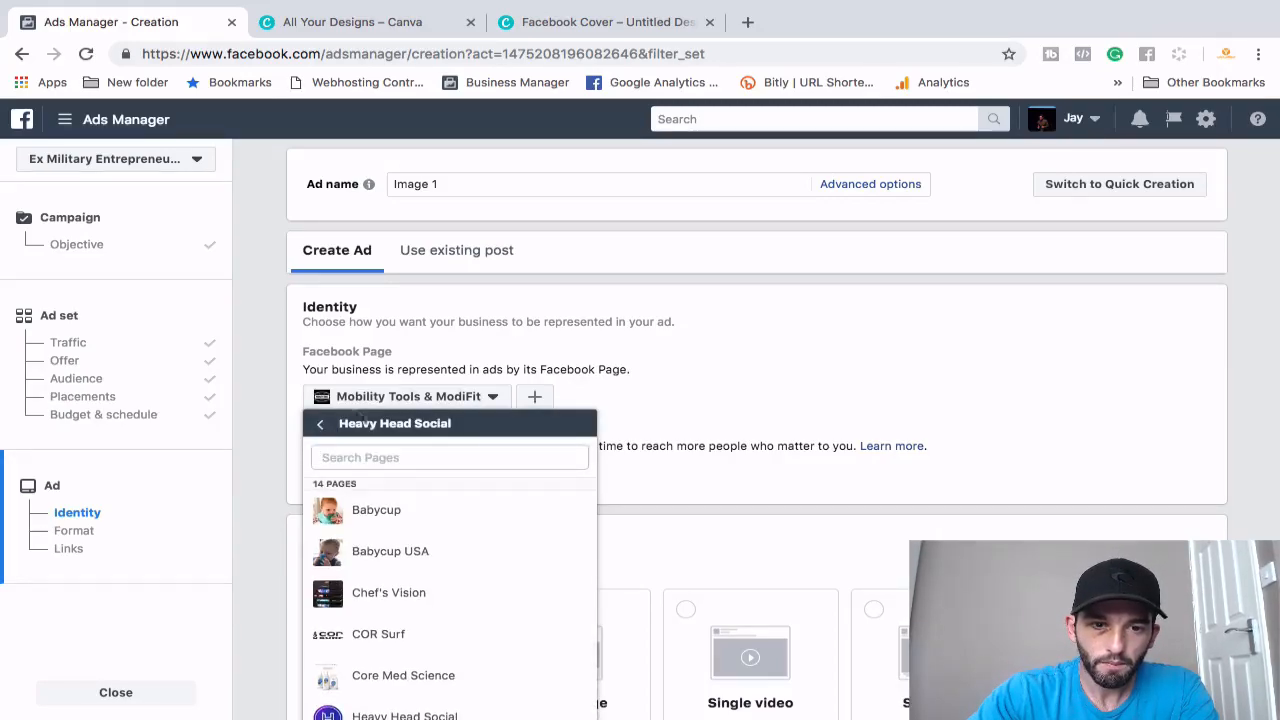
click(321, 427)
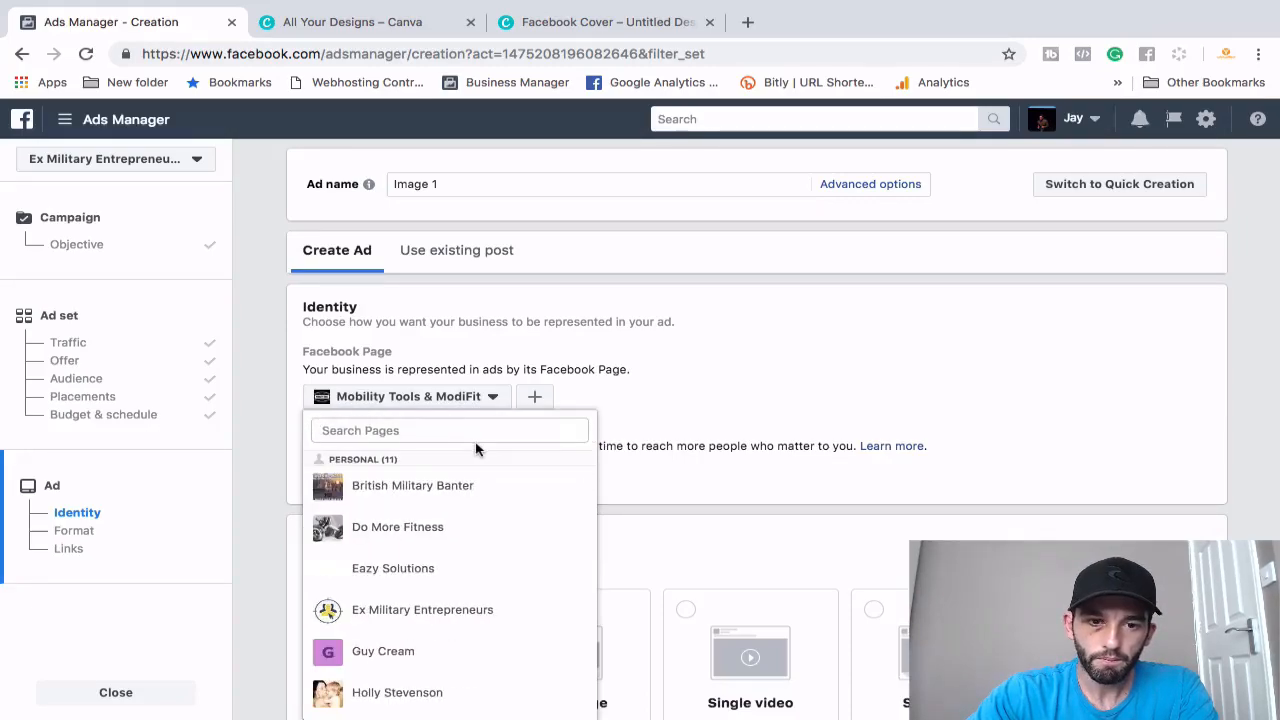
click(450, 436)
text(styl)
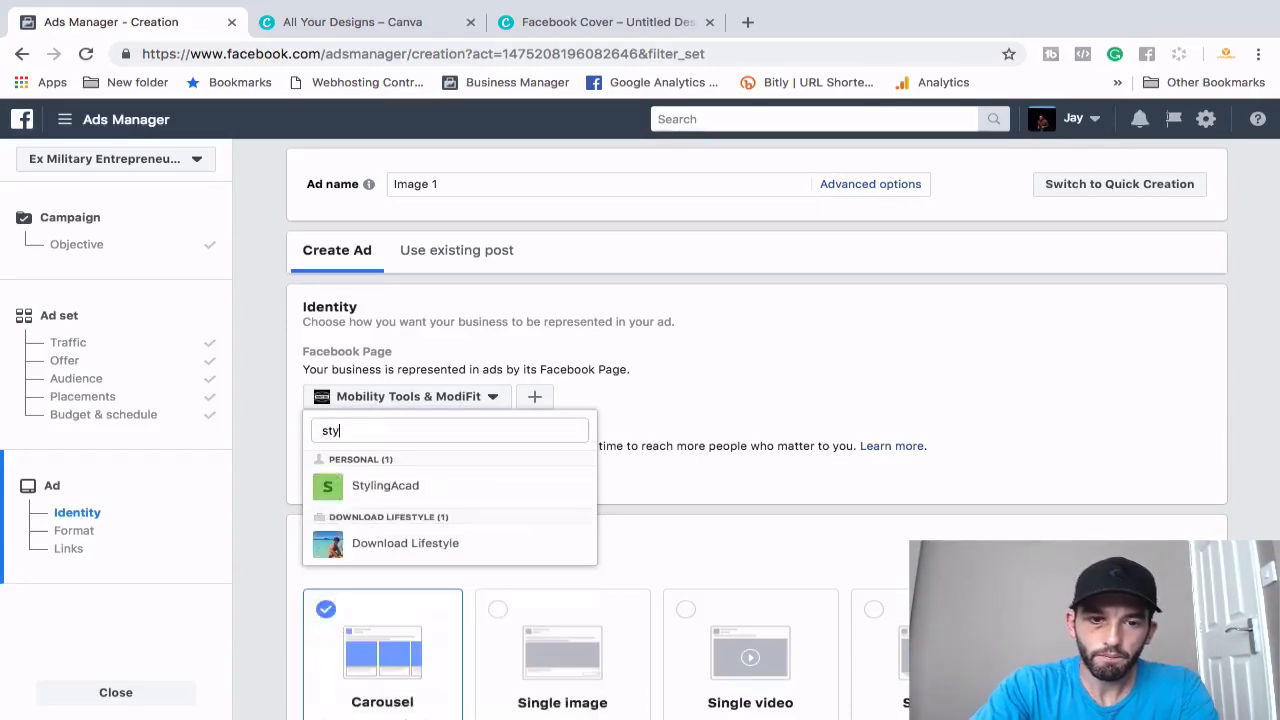
click(457, 488)
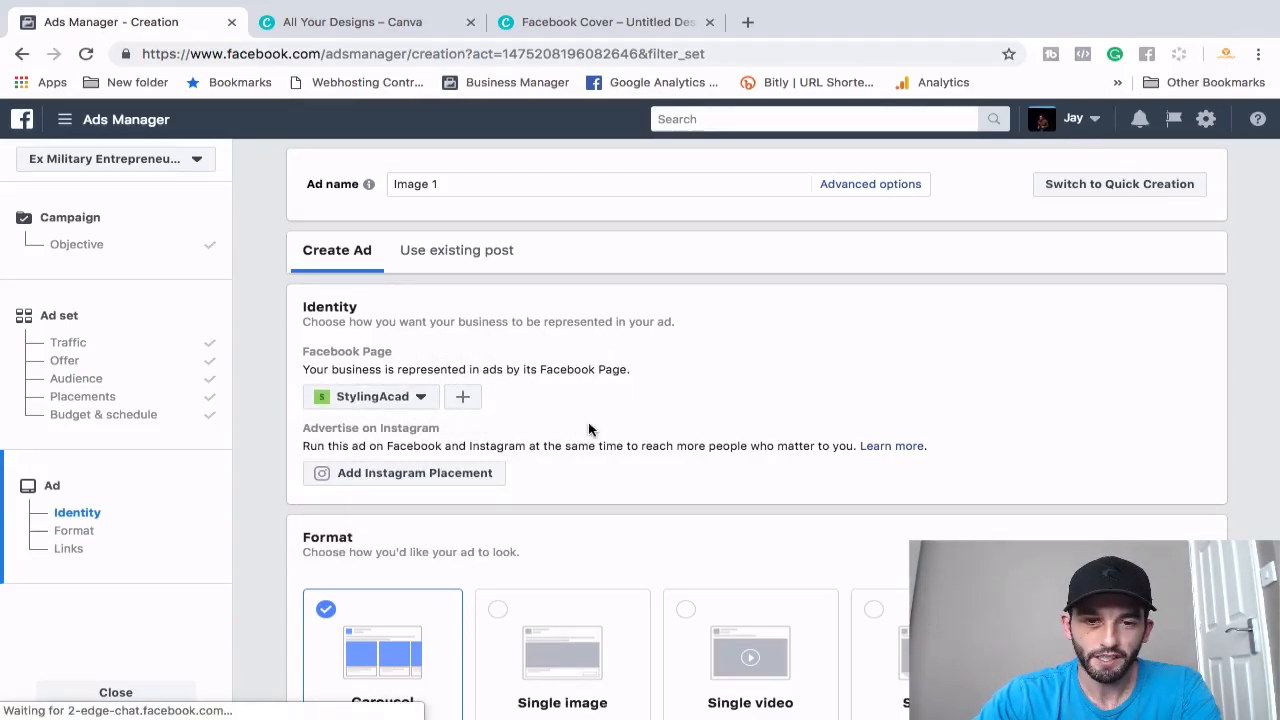
- Switch the ad format from Carousel to Single image and locate the Images section
scroll(589, 430, down, 1)
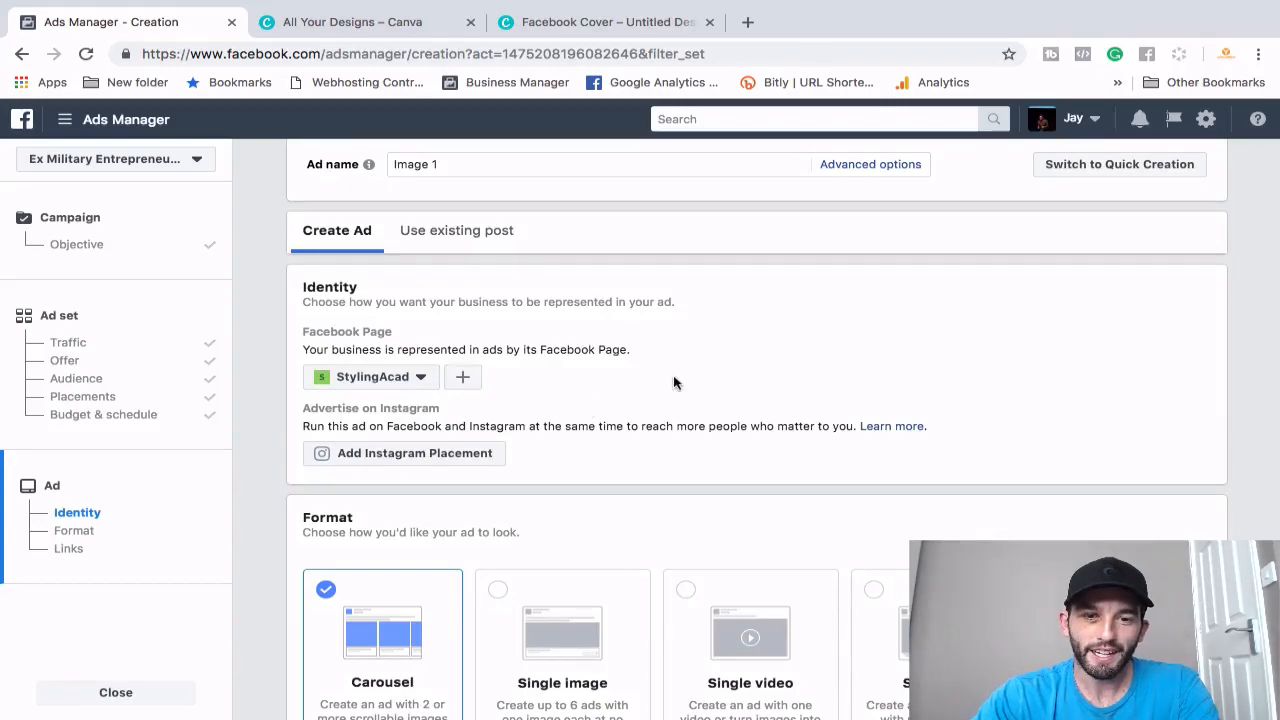
scroll(673, 382, down, 3)
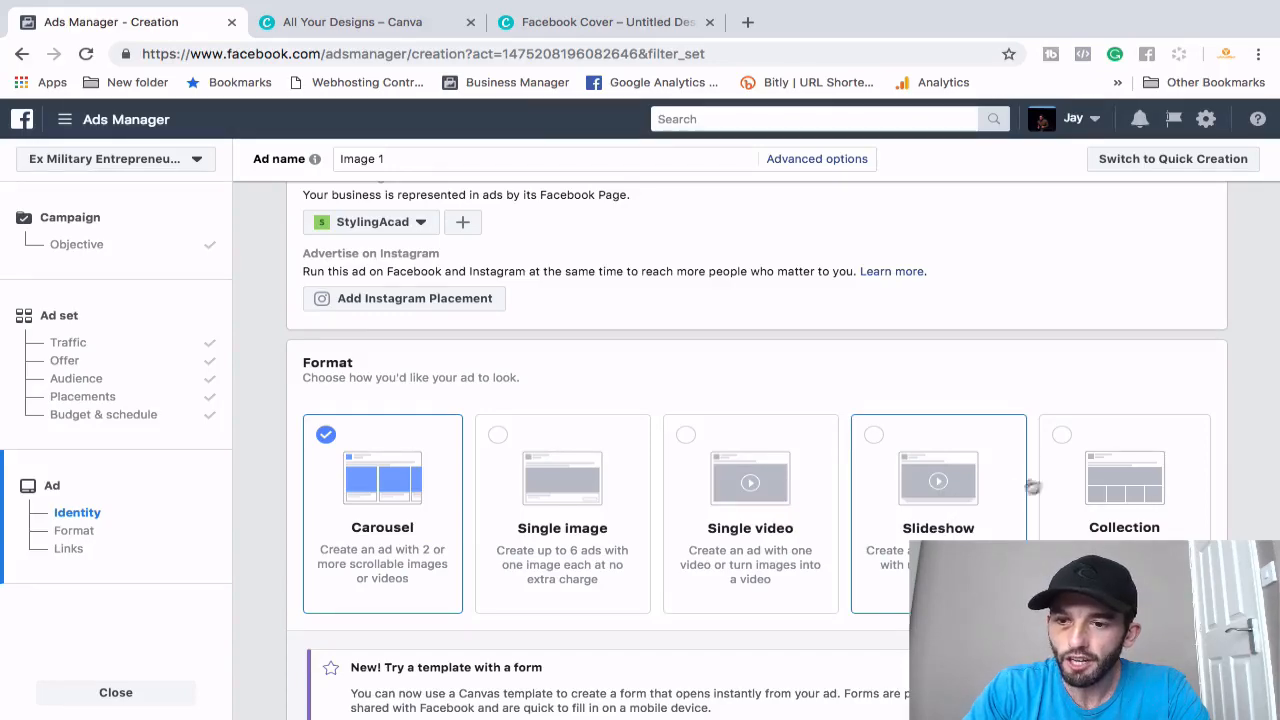
click(566, 505)
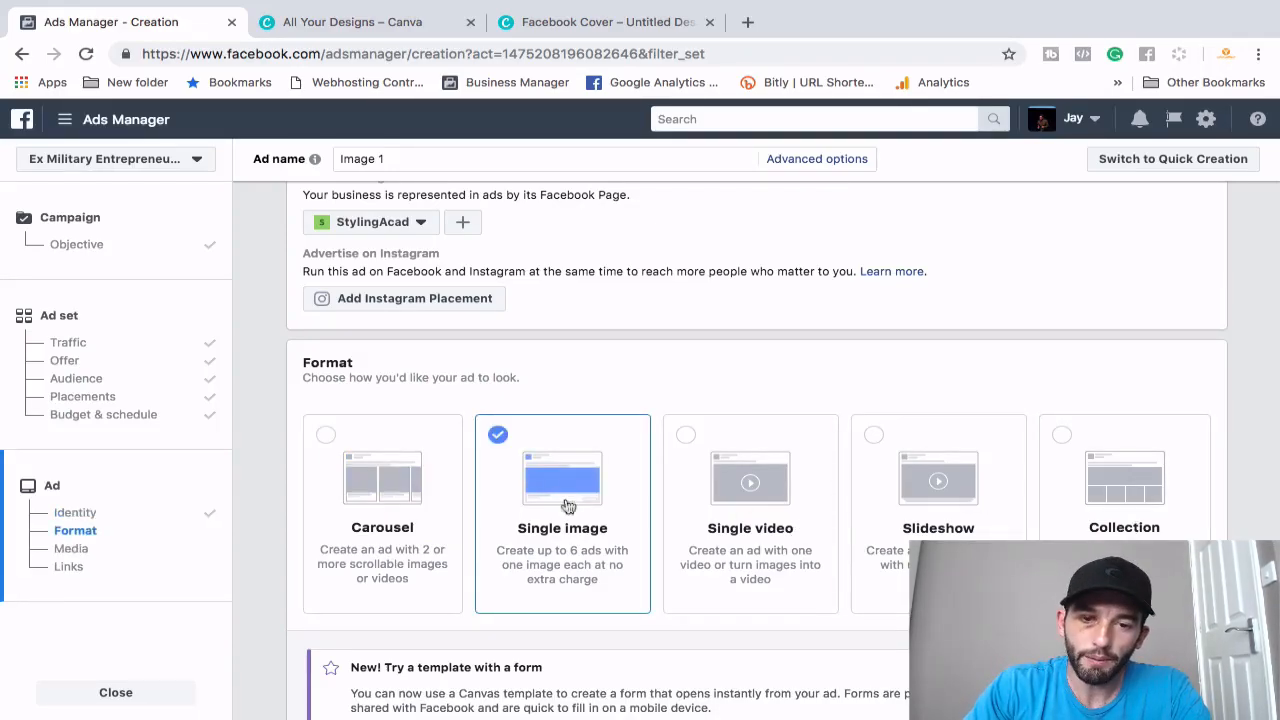
scroll(565, 525, down, 4)
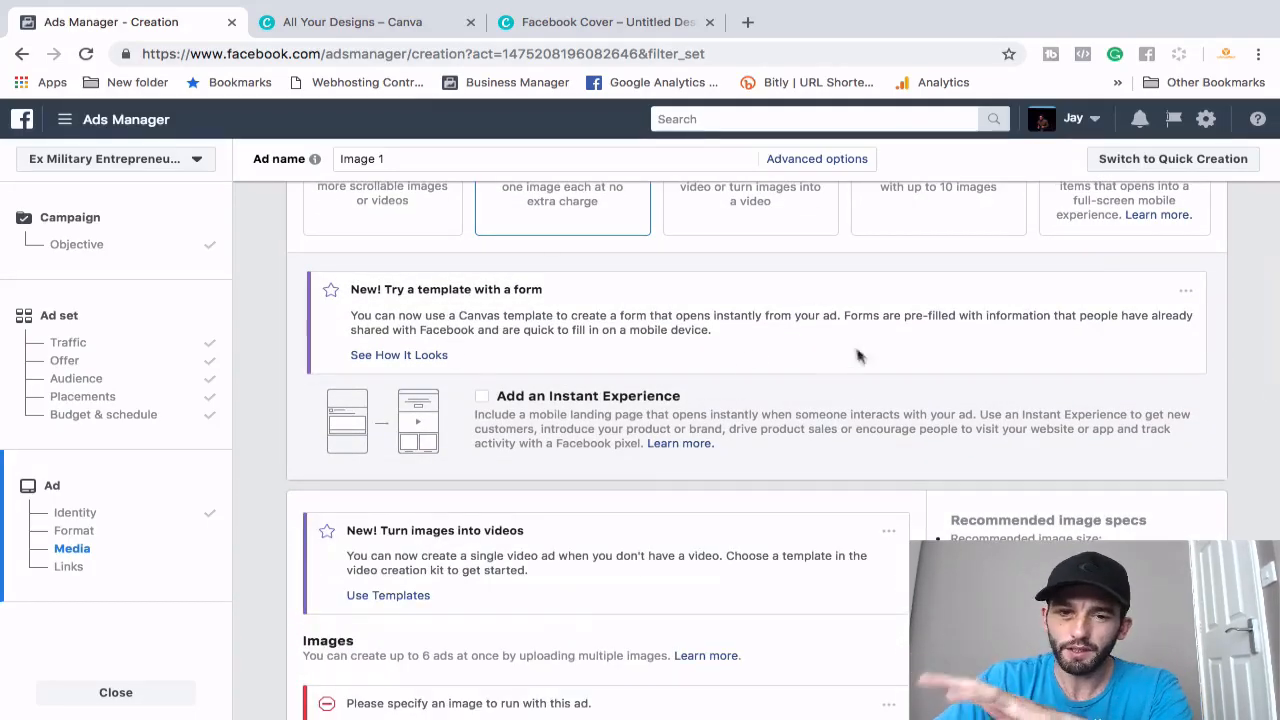
scroll(678, 408, up, 1)
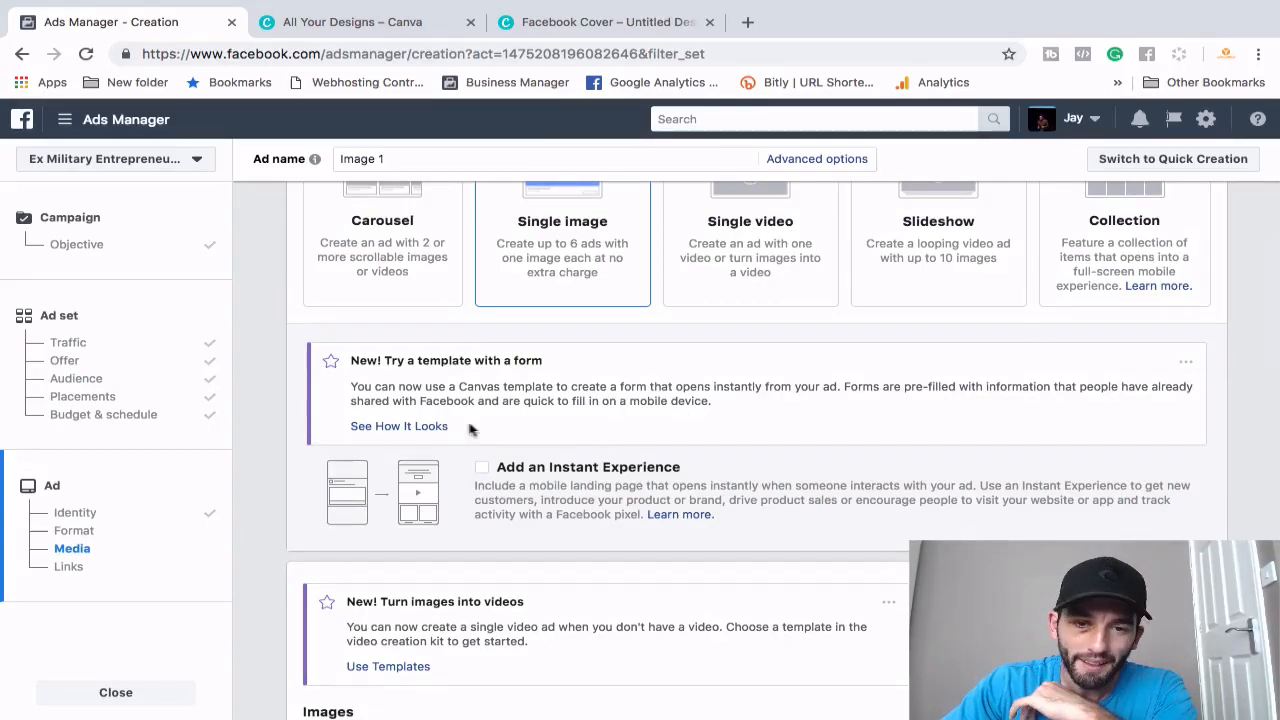
scroll(646, 401, down, 3)
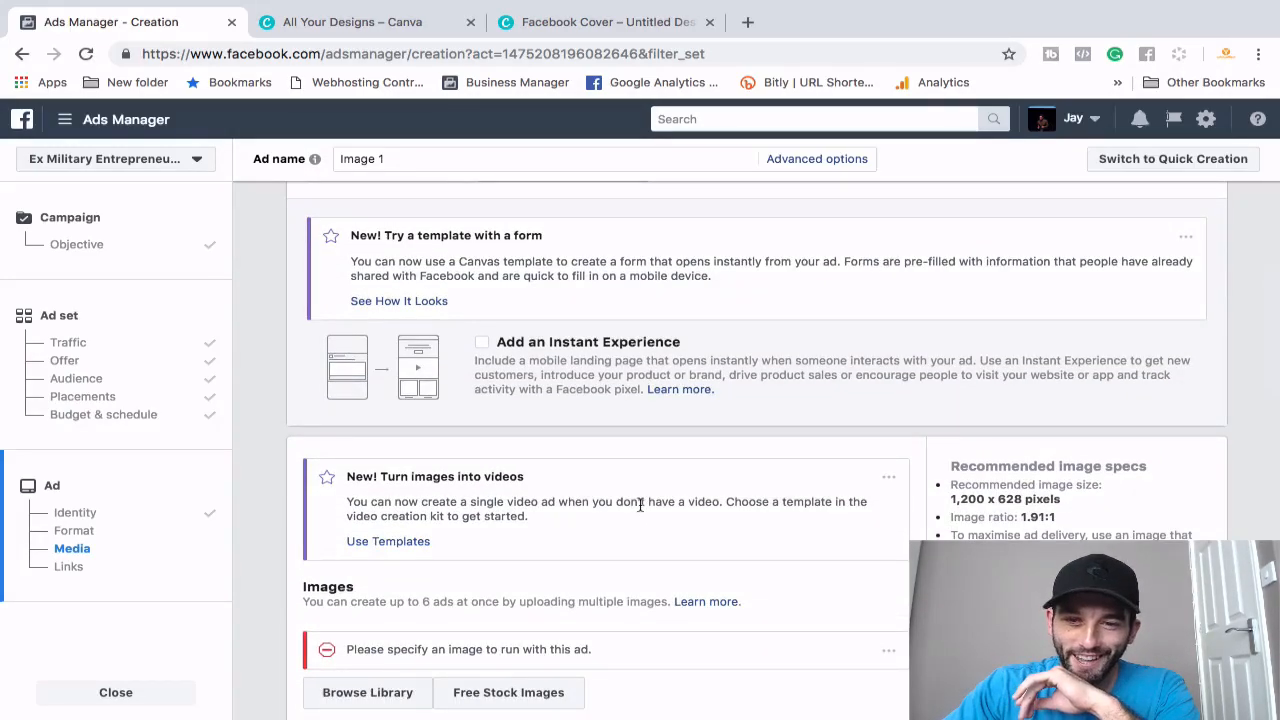
scroll(712, 534, down, 6)
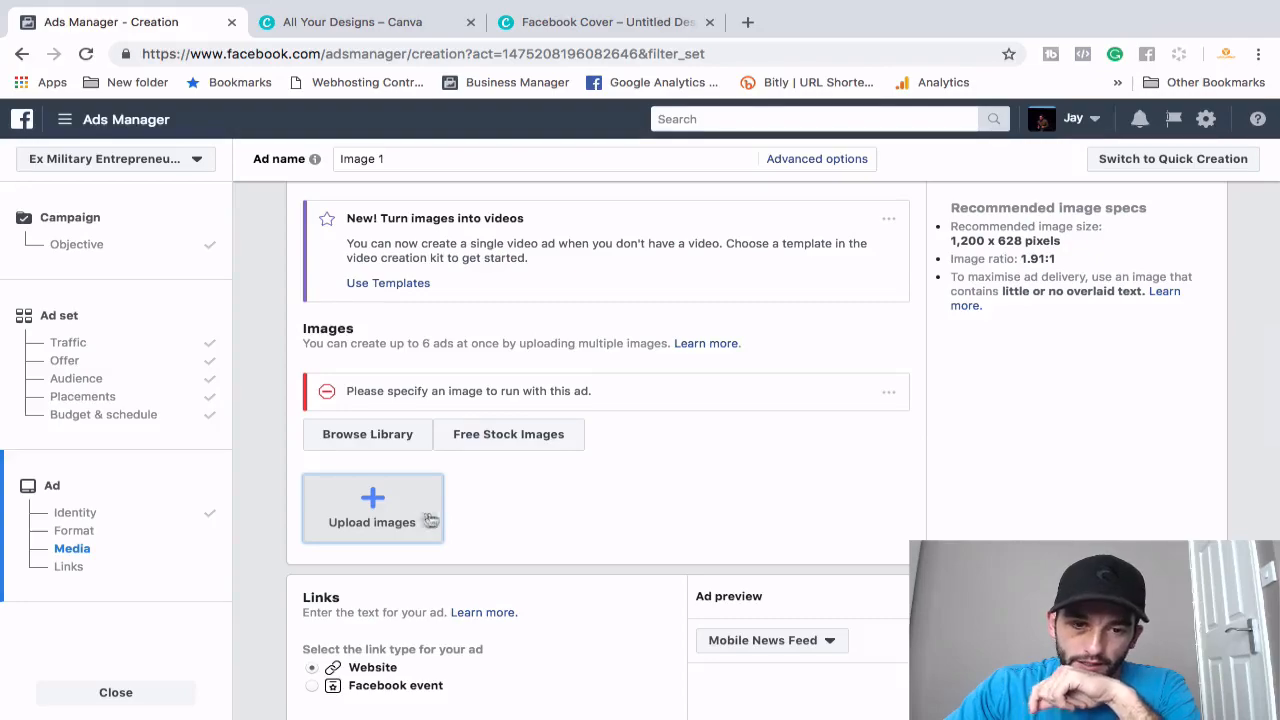
- Cancel the image upload dialog and switch to the 'All Your Designs – Canva' tab
click(373, 502)
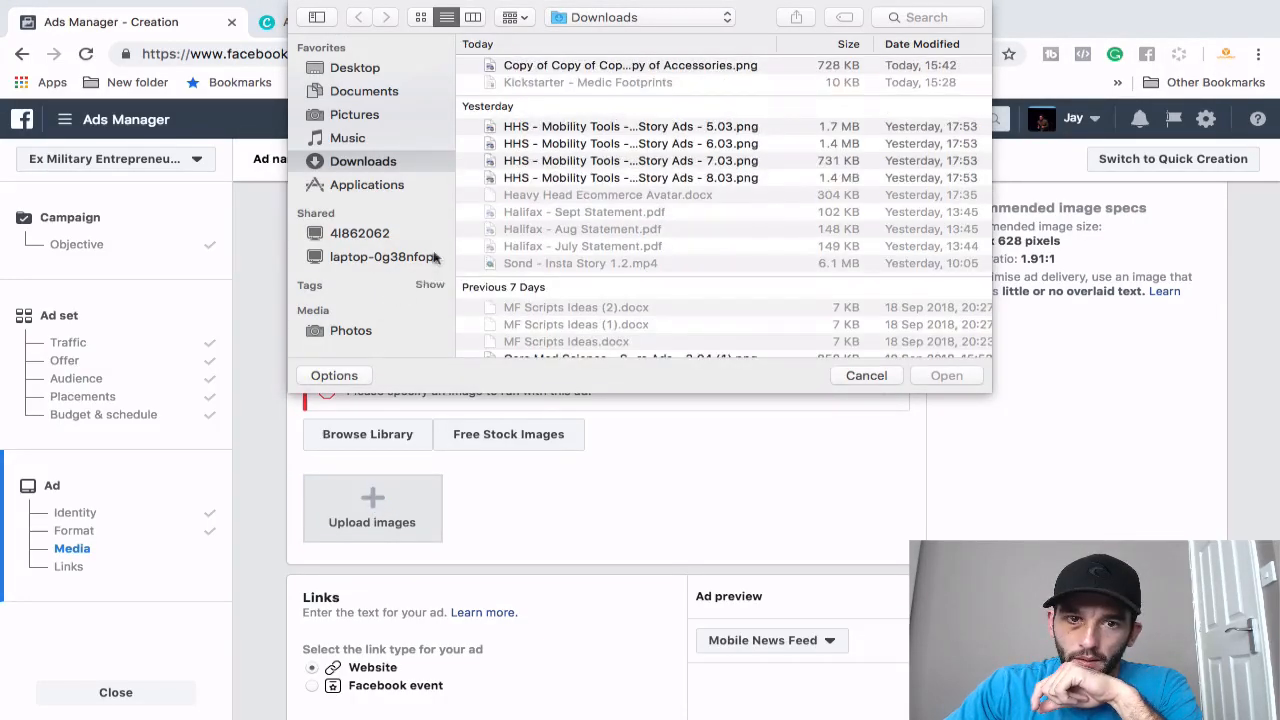
click(561, 66)
key(Escape)
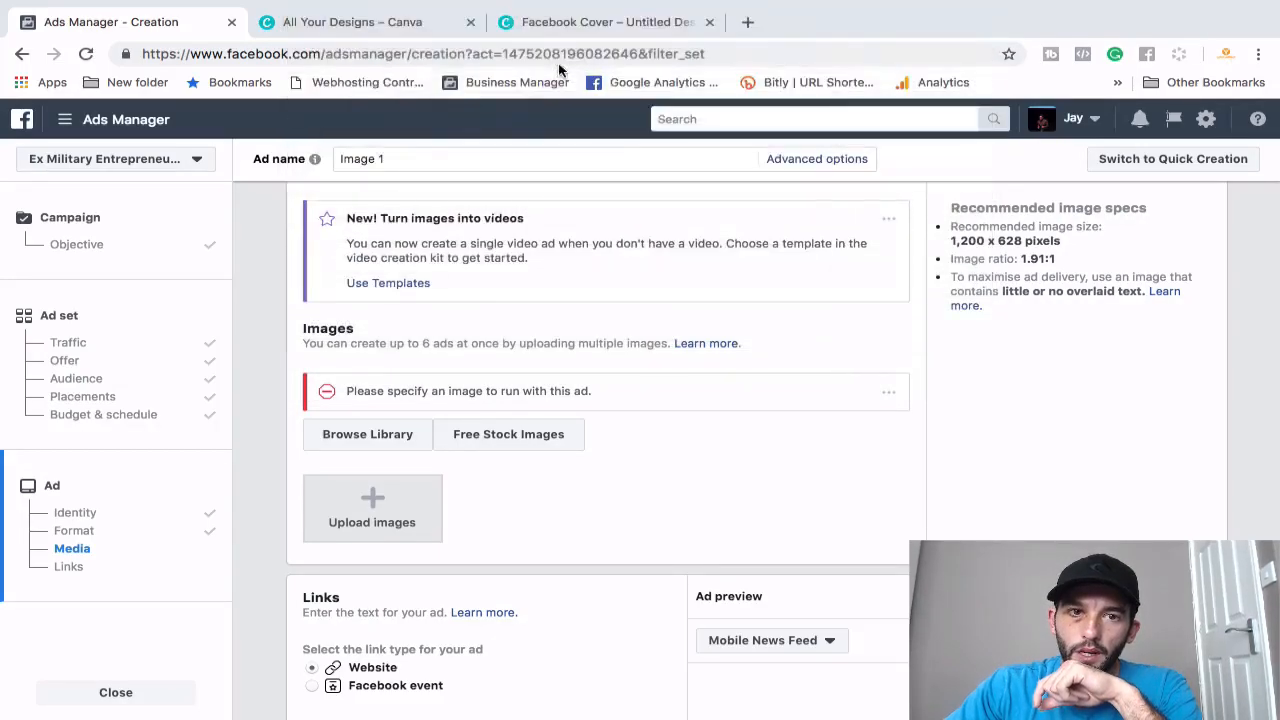
click(420, 22)
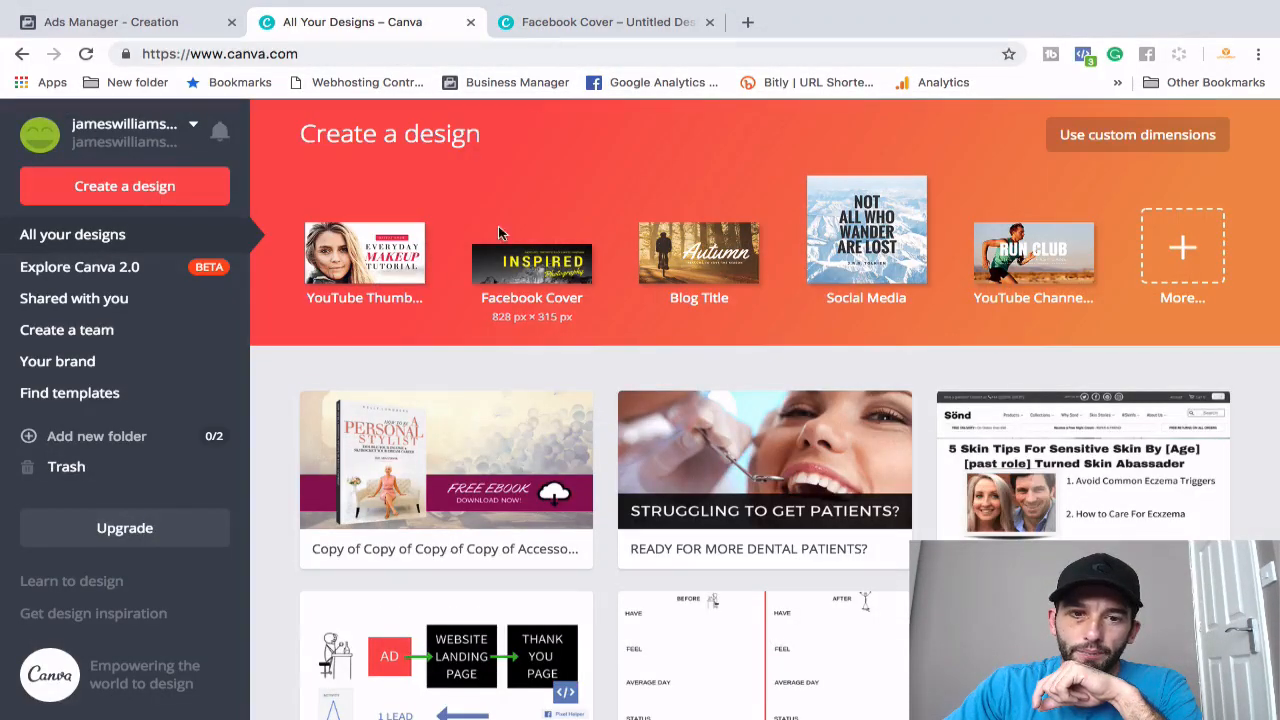
- Open the 'Copy of Copy of… Accessories' ebook ad design in the Canva editor
click(474, 471)
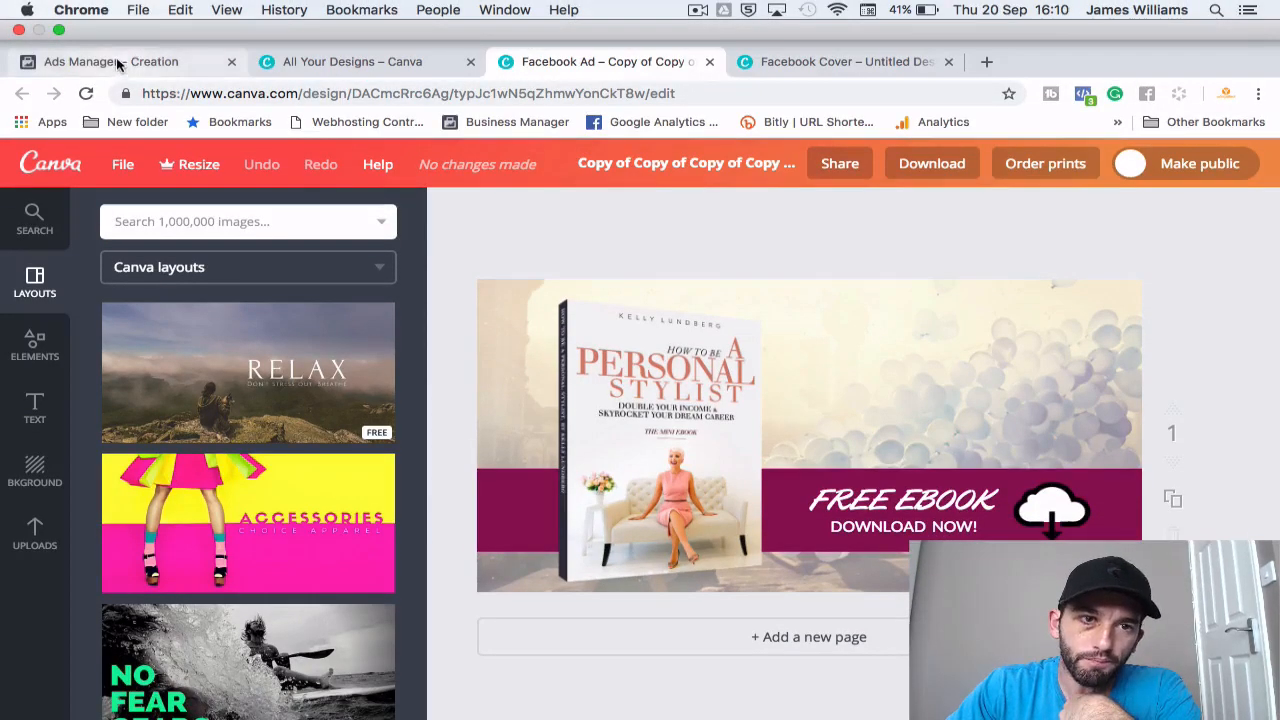
- Back in Ads Manager, crop the ebook banner image slightly to 1198 × 627
click(117, 64)
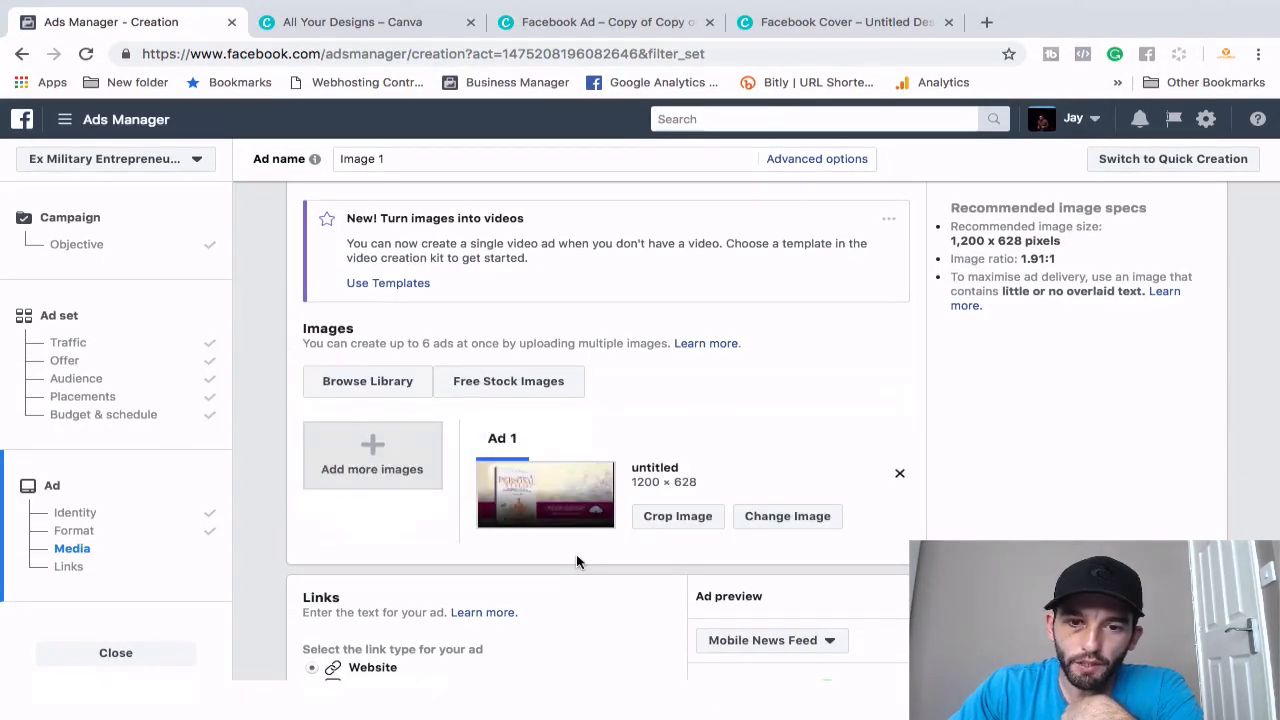
scroll(576, 554, down, 1)
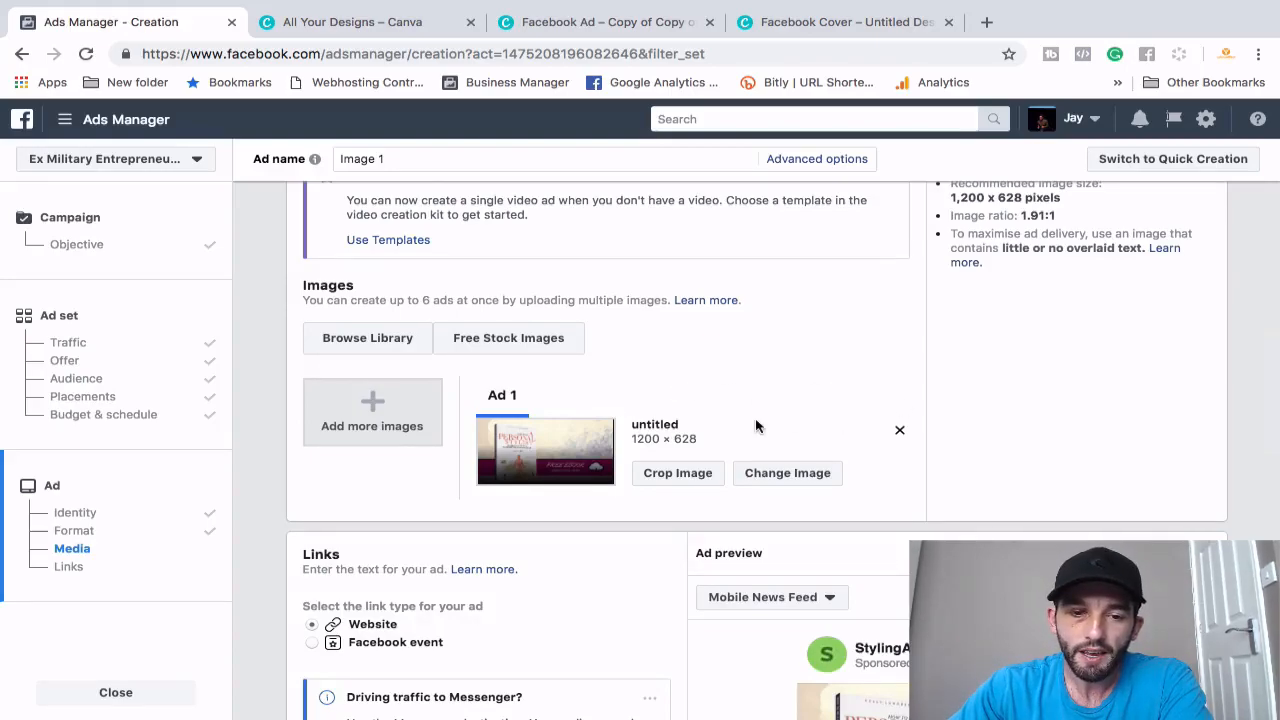
scroll(756, 426, down, 3)
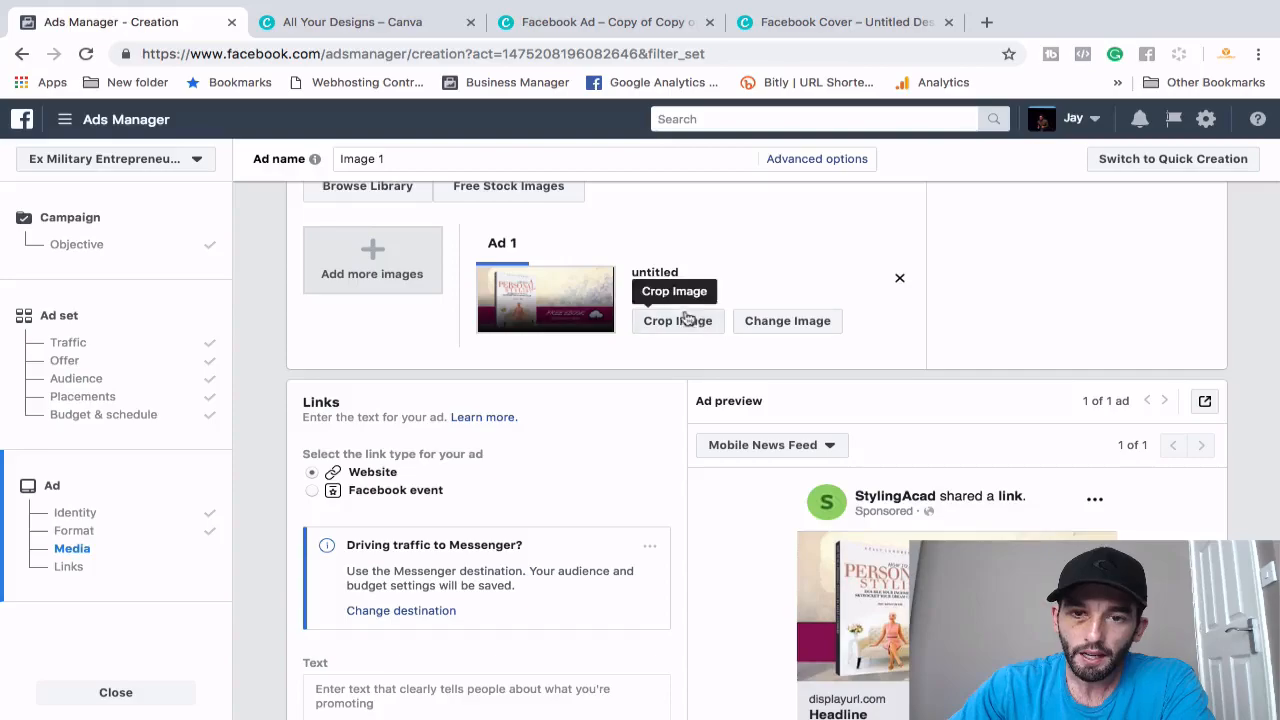
click(688, 317)
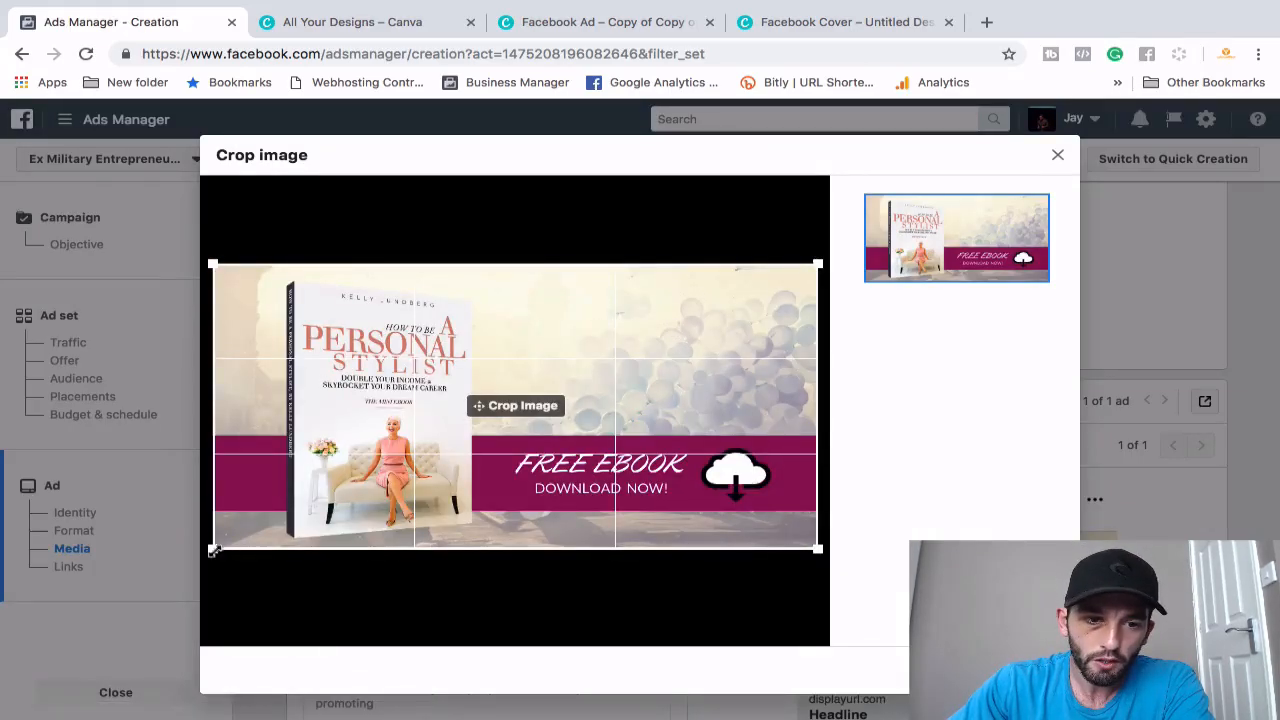
drag(213, 552, 163, 580)
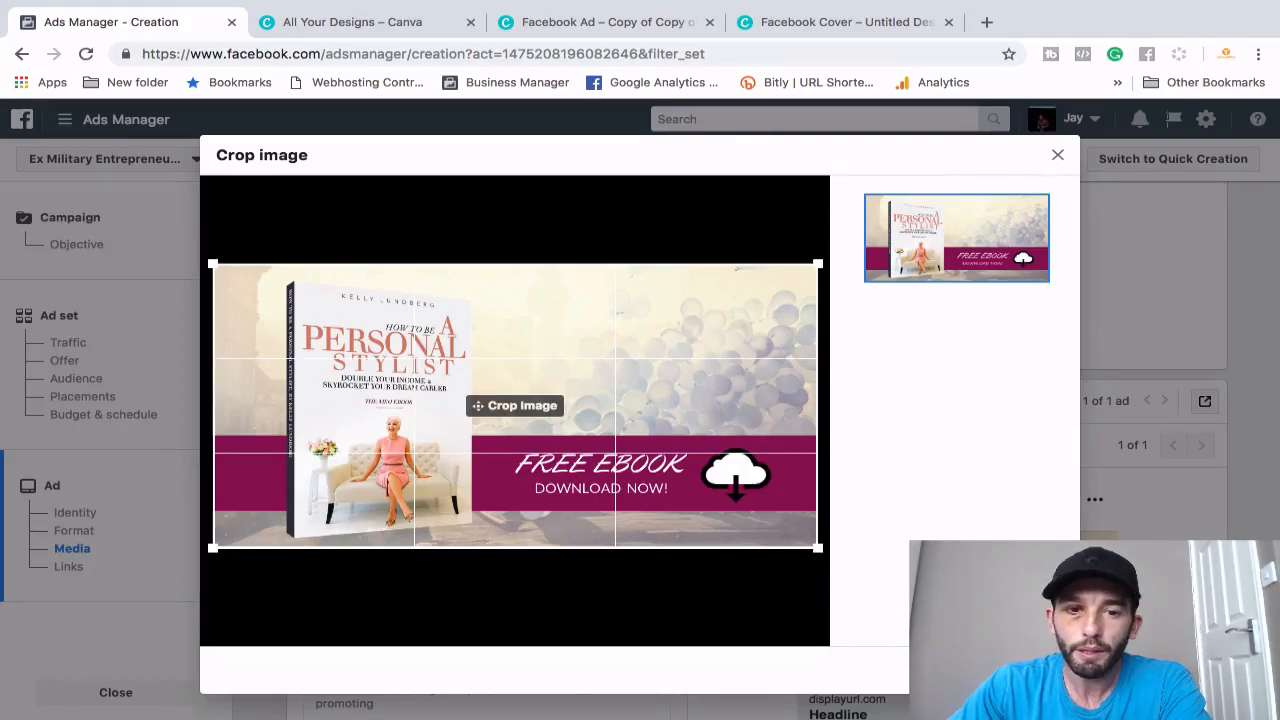
click(1040, 670)
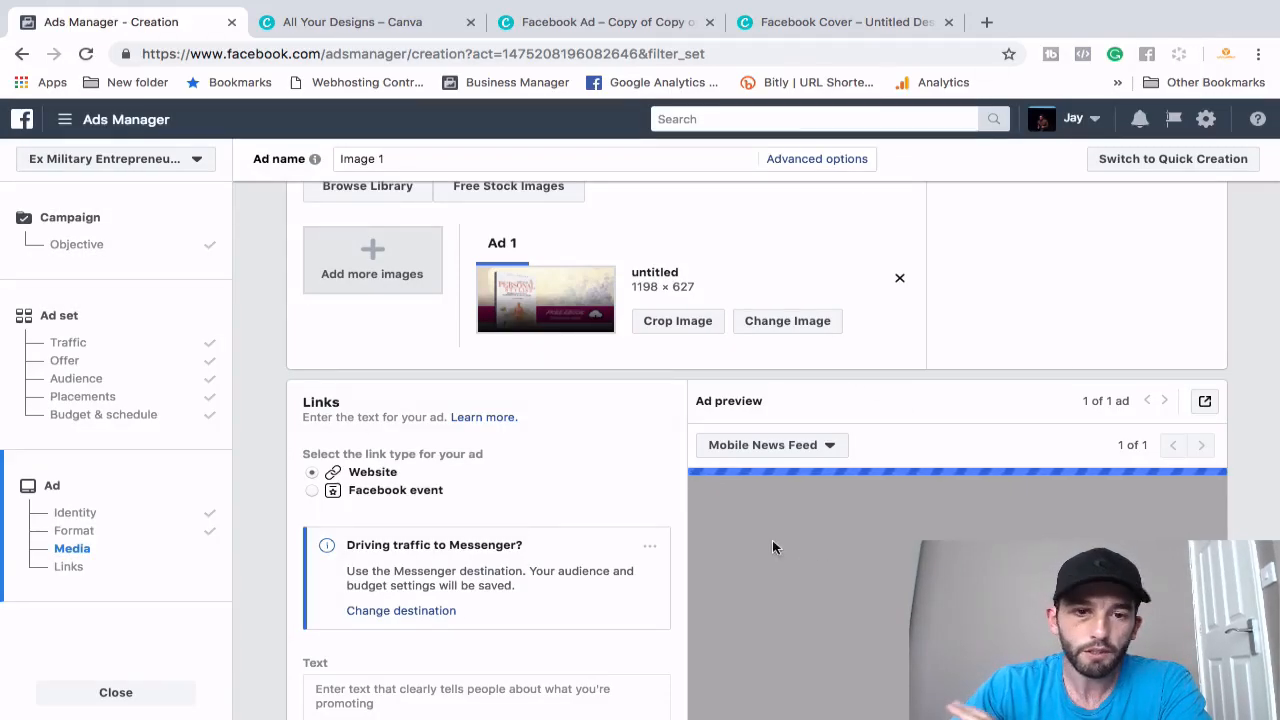
- Scroll to the Links section, check the preview placement list, and put the cursor in the Text field
scroll(522, 490, down, 1)
scroll(522, 490, down, 2)
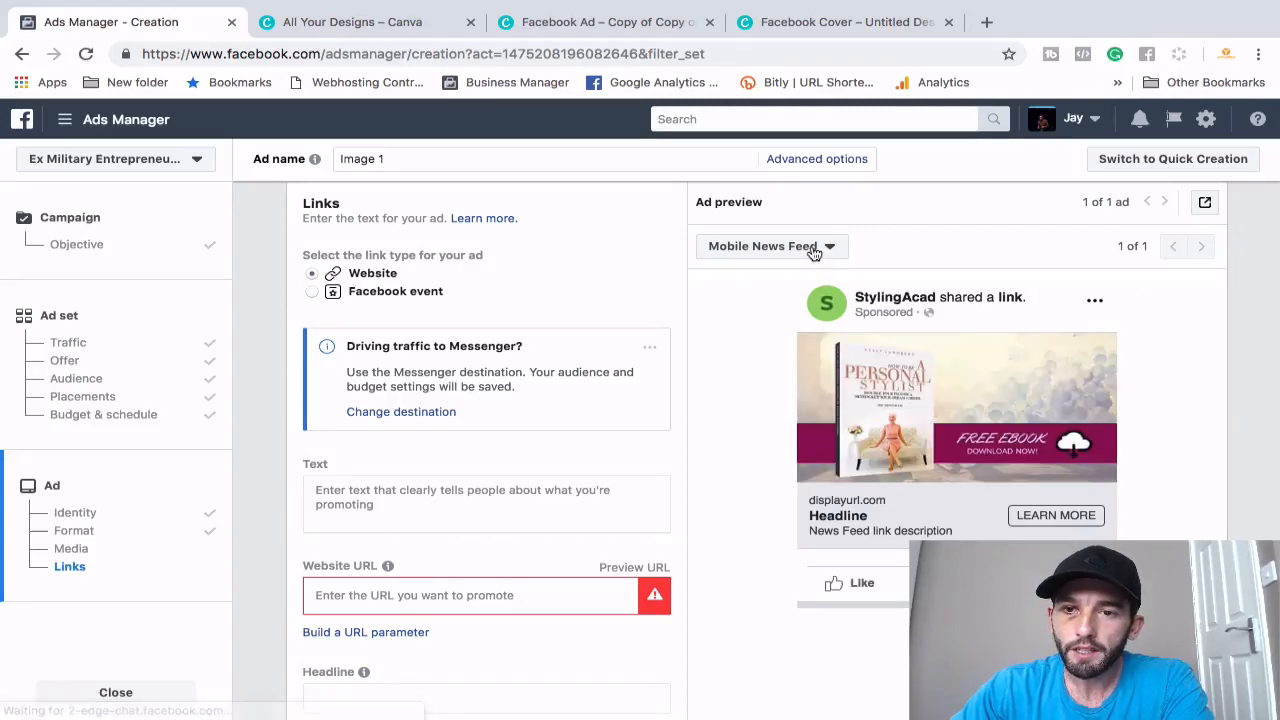
click(814, 250)
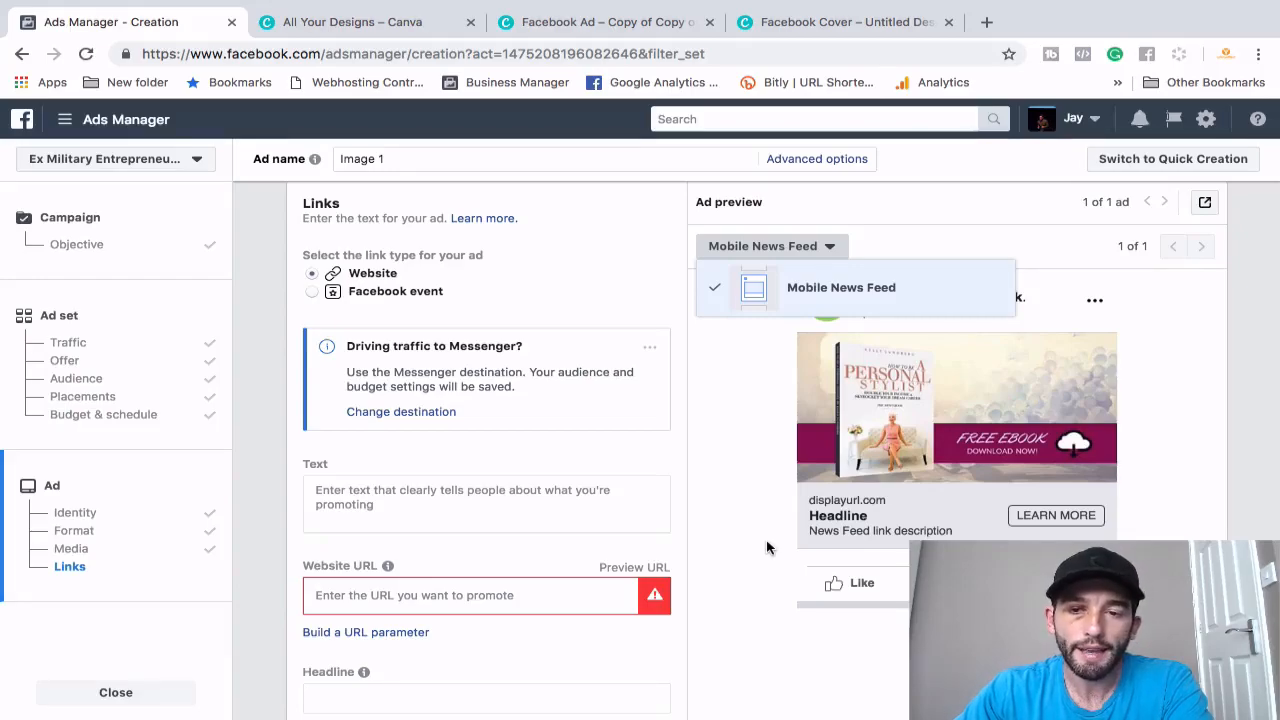
click(733, 537)
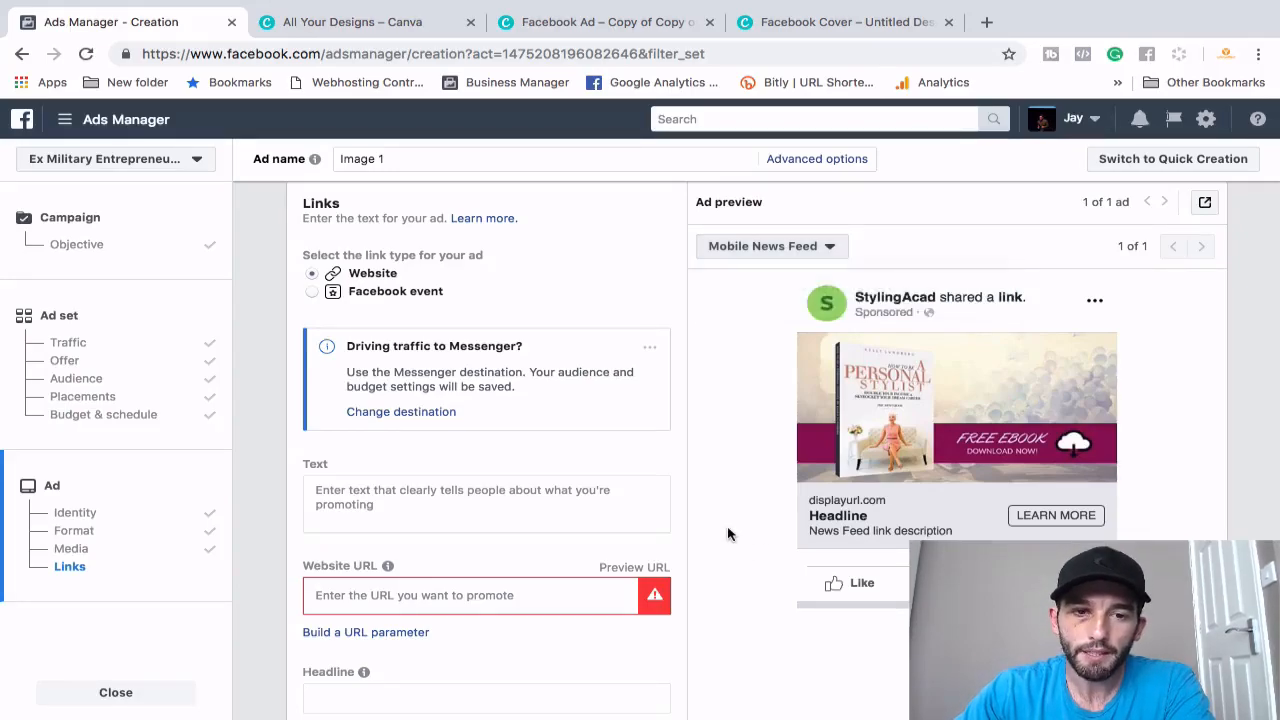
click(437, 497)
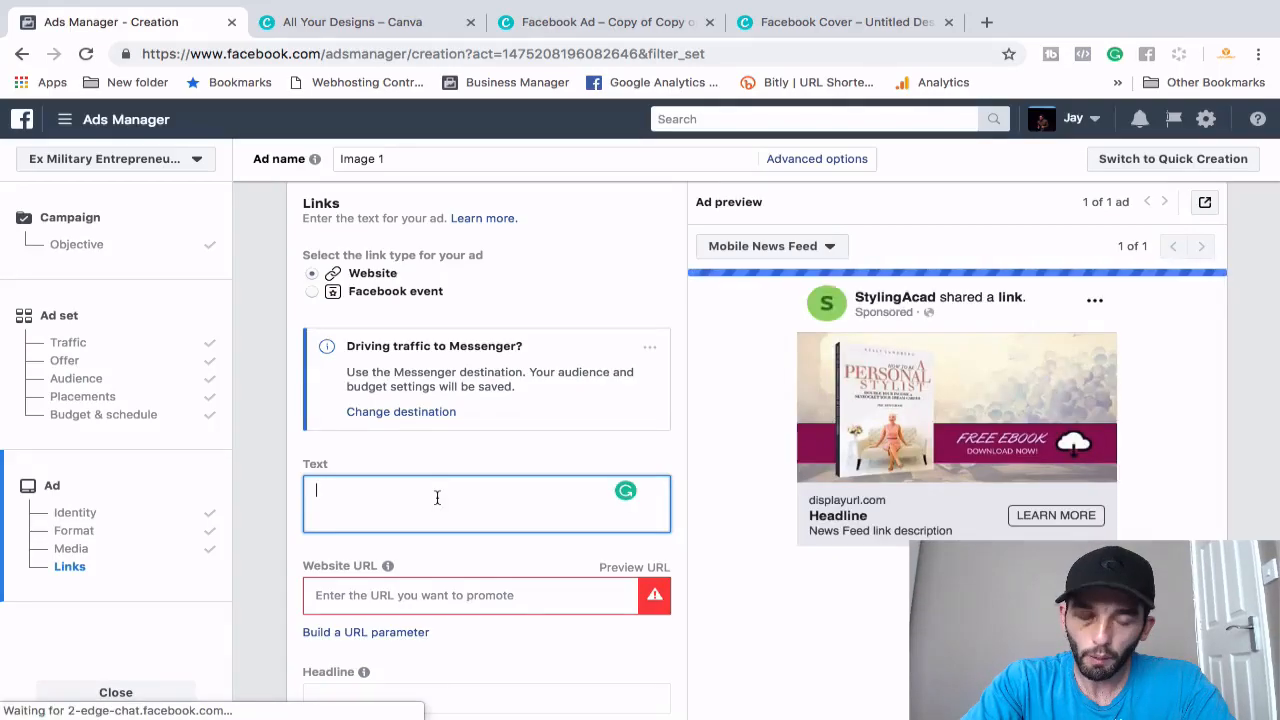
- Write the primary text 'Interested in becoming a personal stylist?', a blank line, then the free-ebook download sentence
text(Interested in )
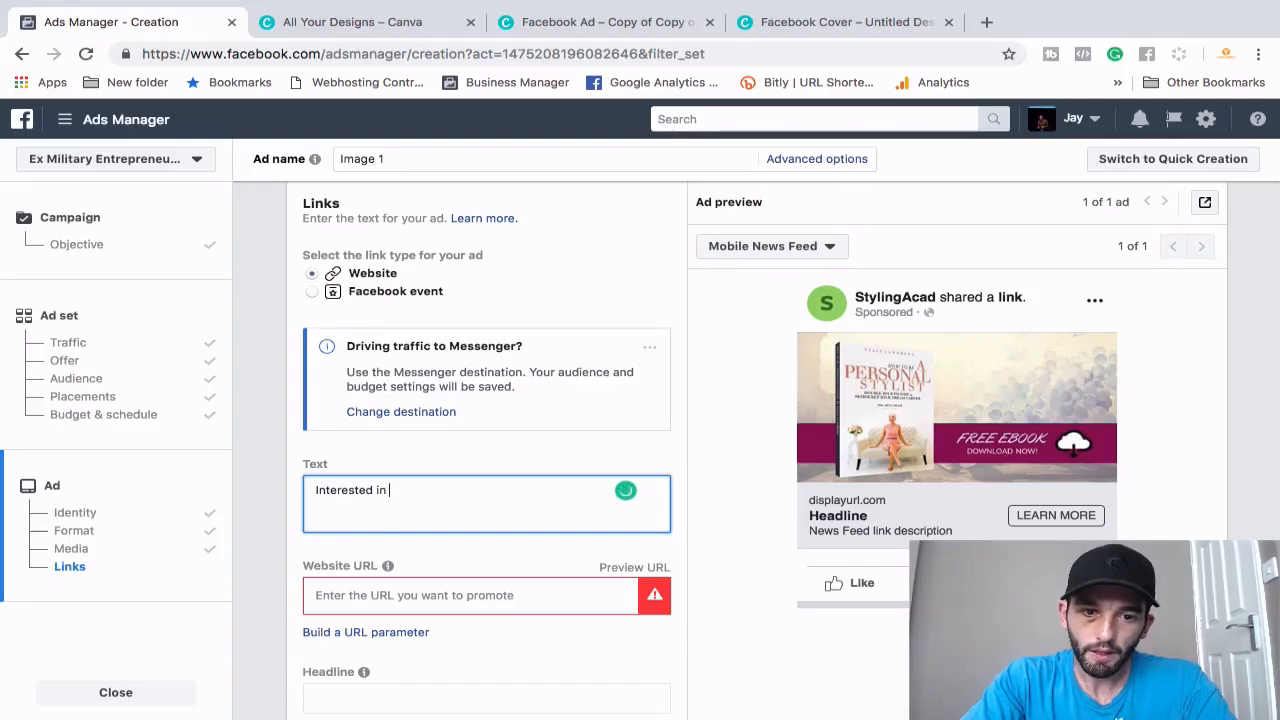
text(becoming a per)
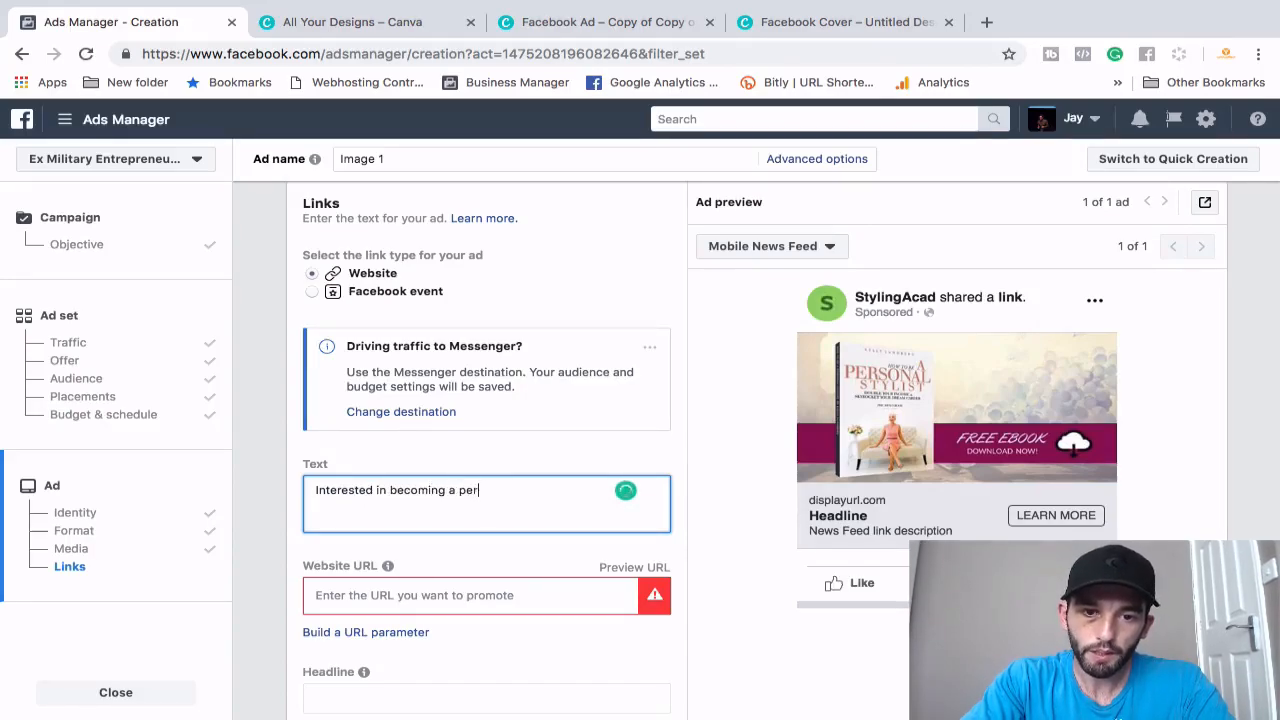
text(sonal stylis)
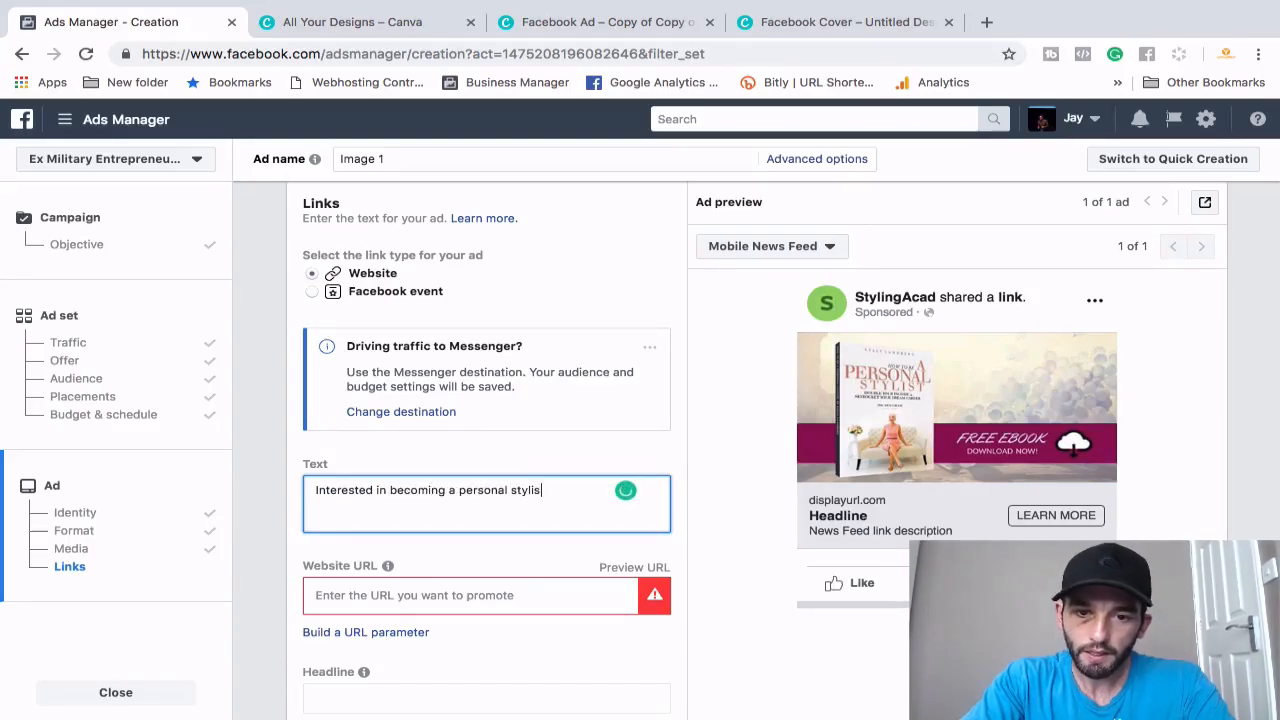
text(t?)
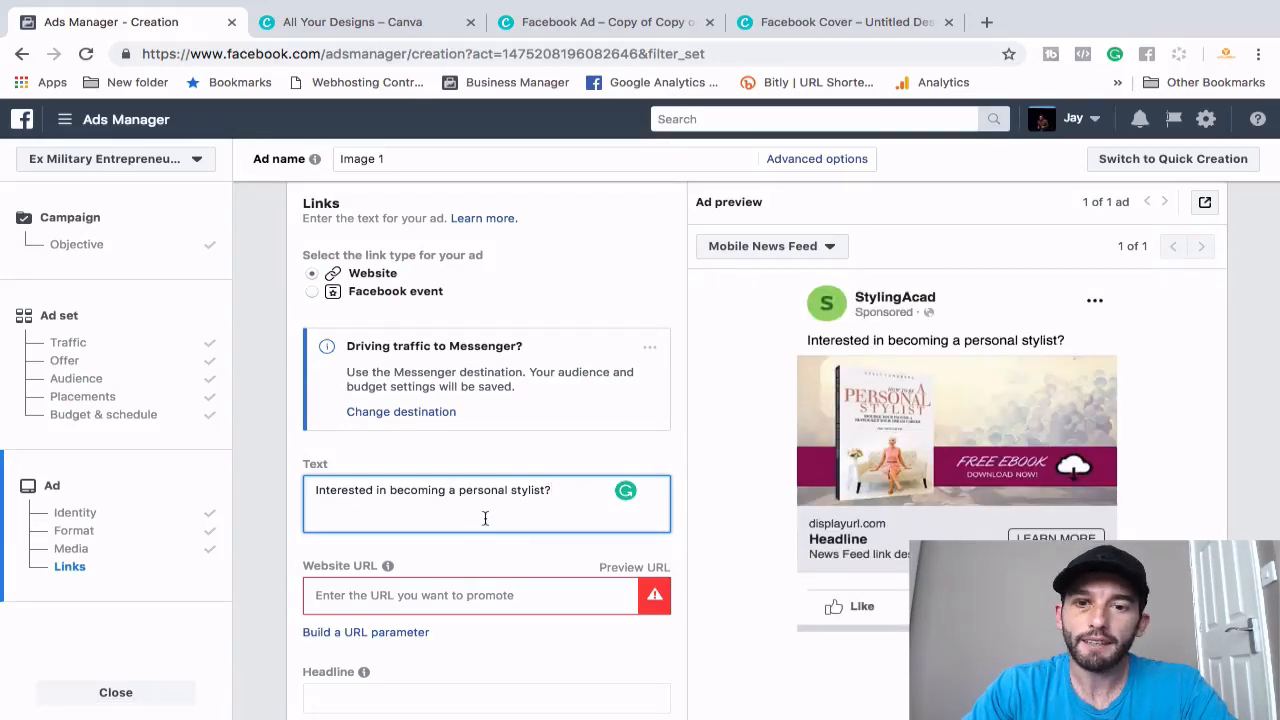
key(Return)
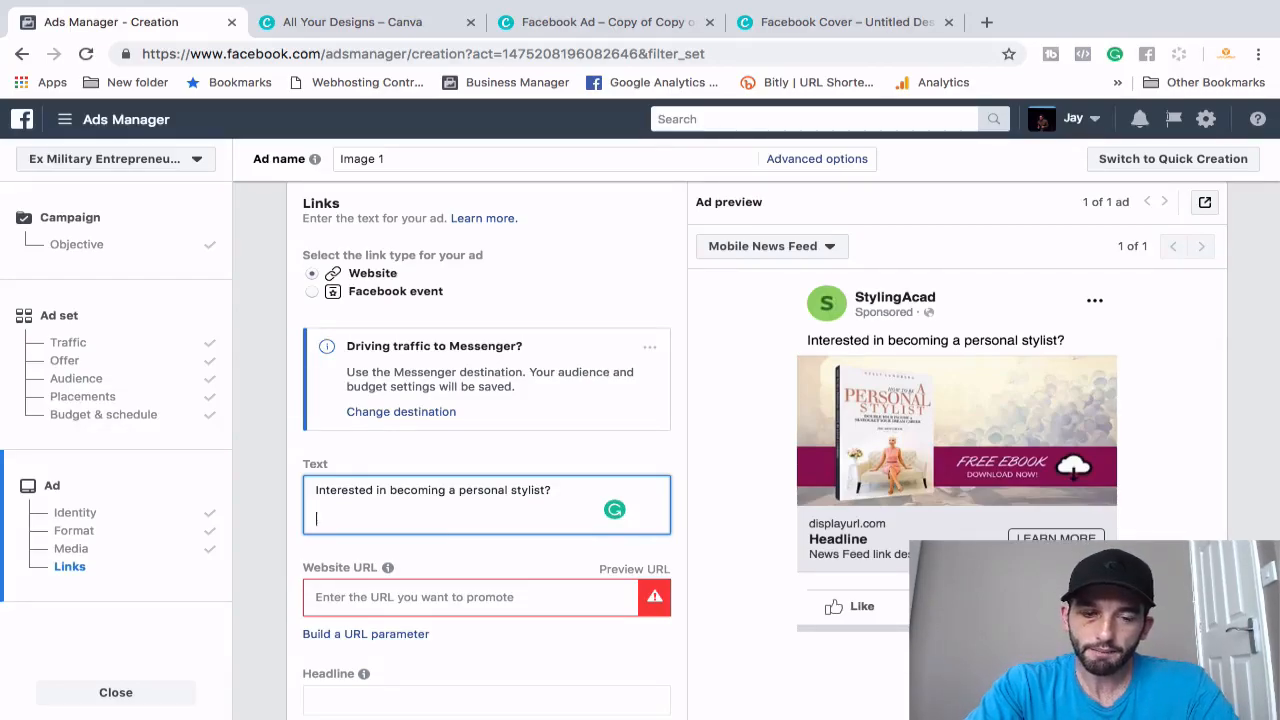
key(BackSpace)
key(Return)
text(Download)
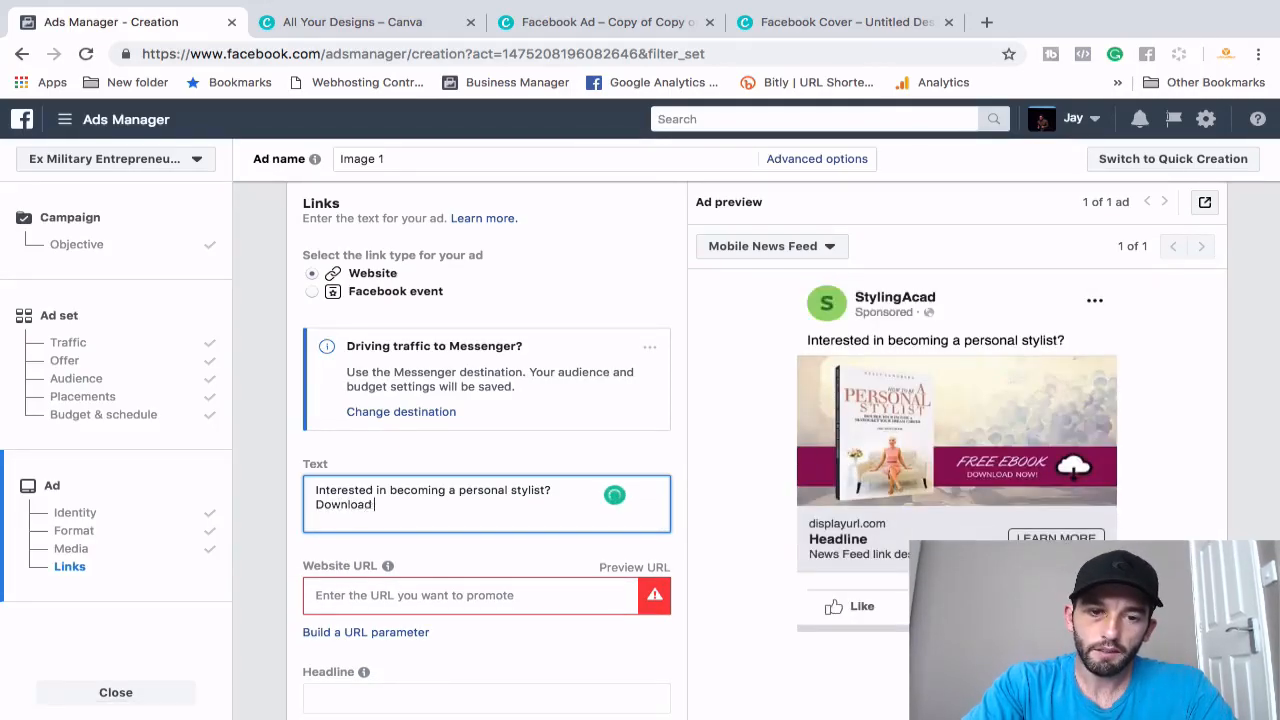
text( my free ebook which is going to show you the)
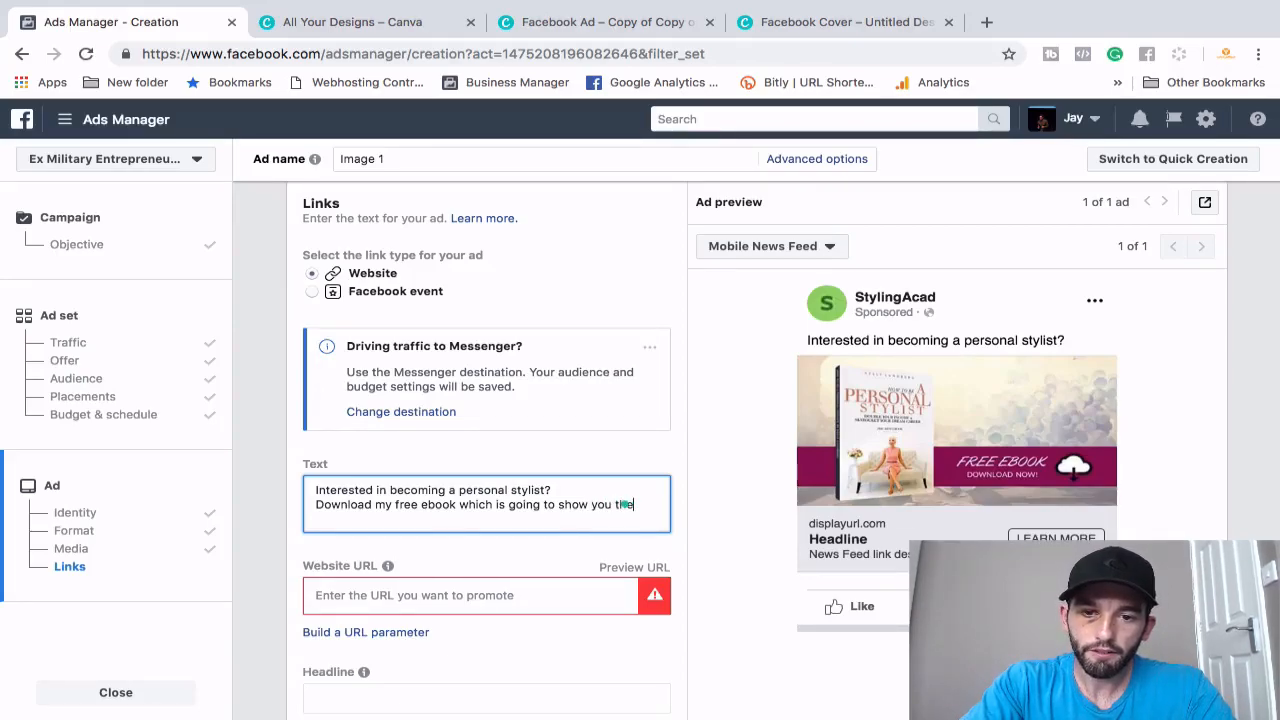
text( first steps t)
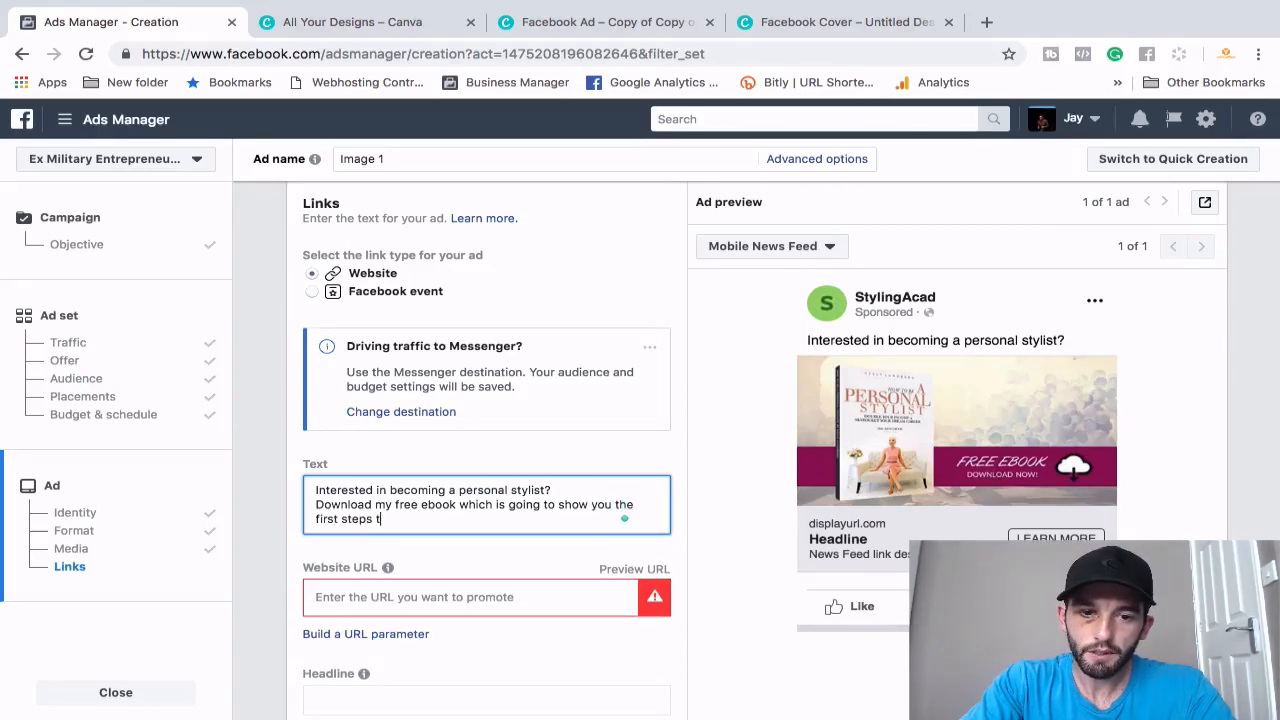
text(o getting st)
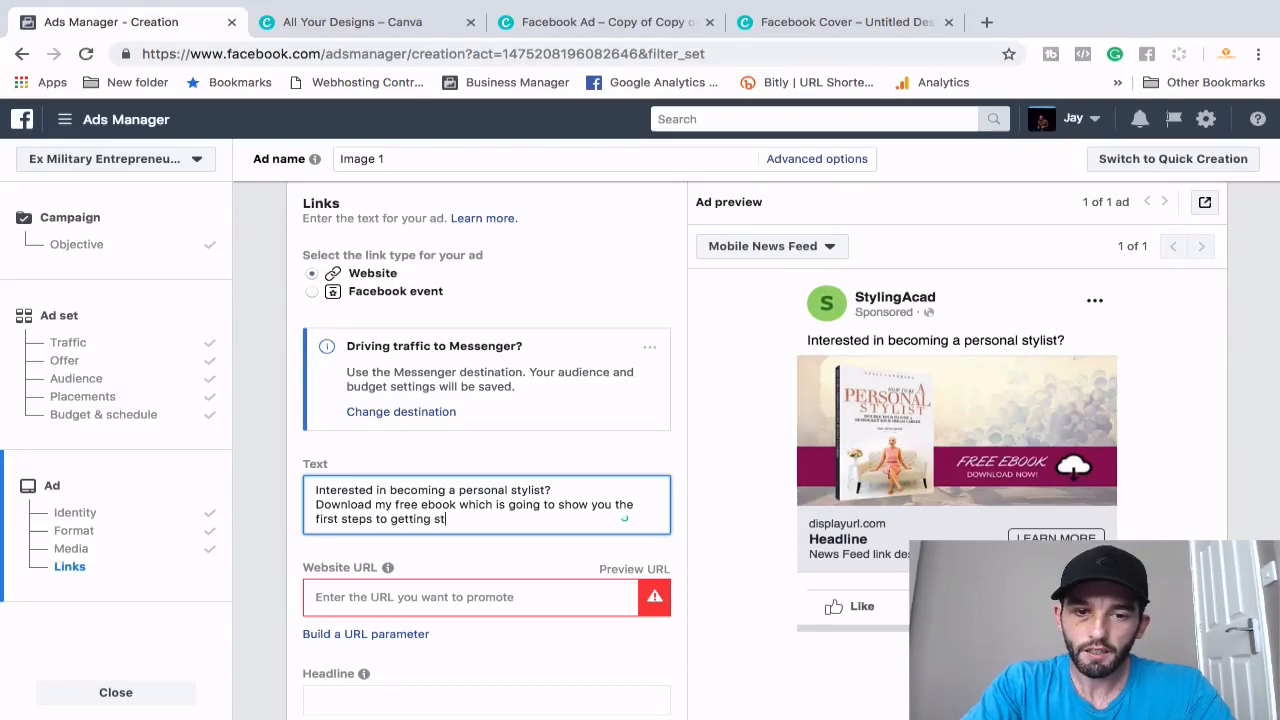
text(arted.)
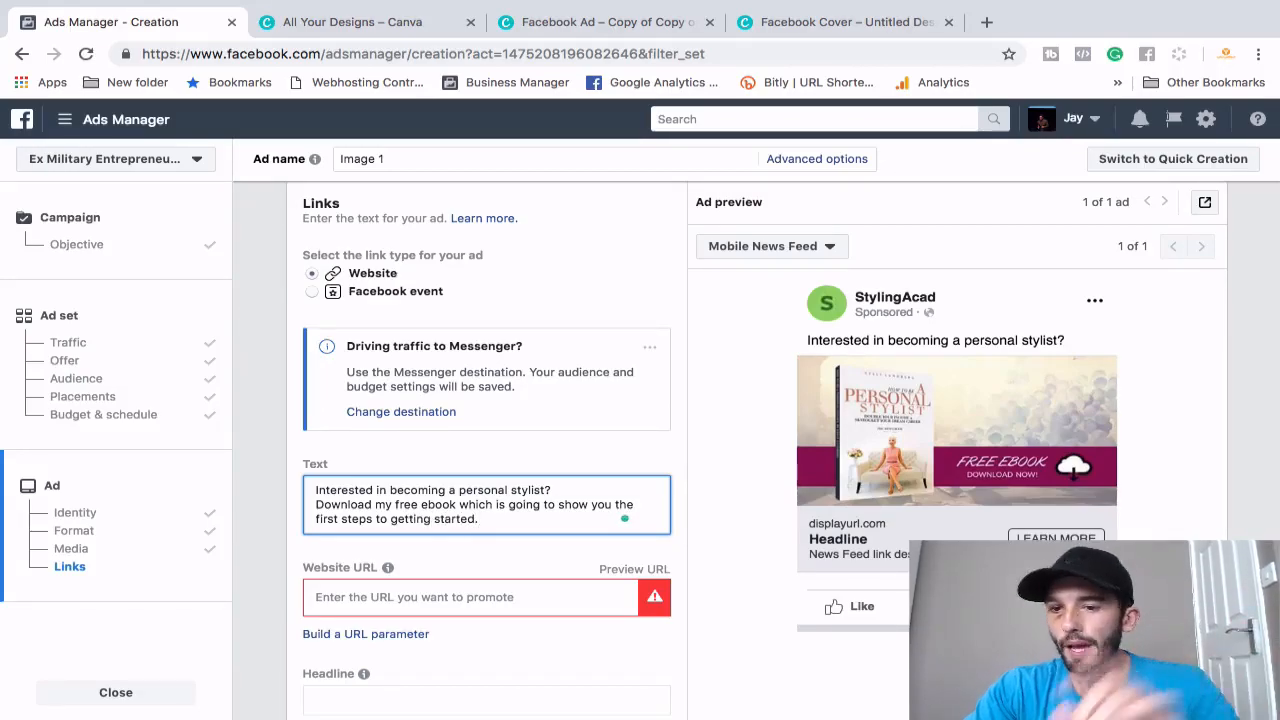
click(555, 490)
key(Return)
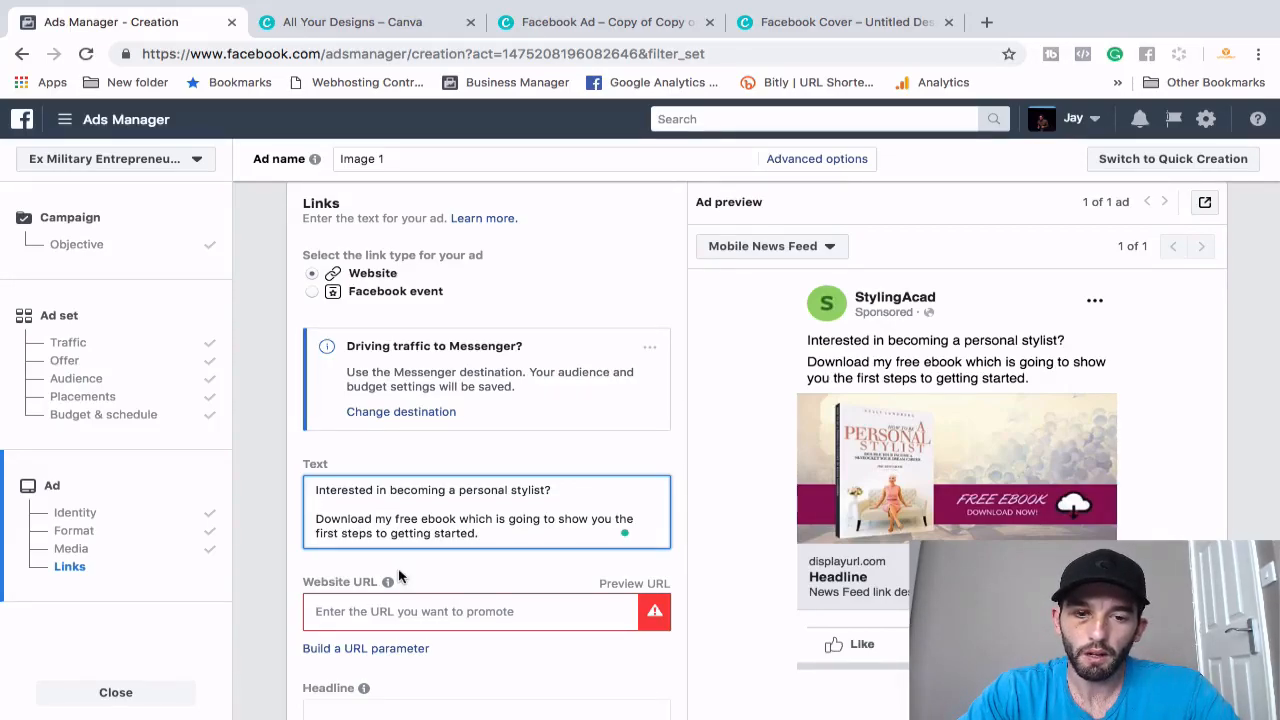
scroll(398, 576, down, 1)
click(380, 518)
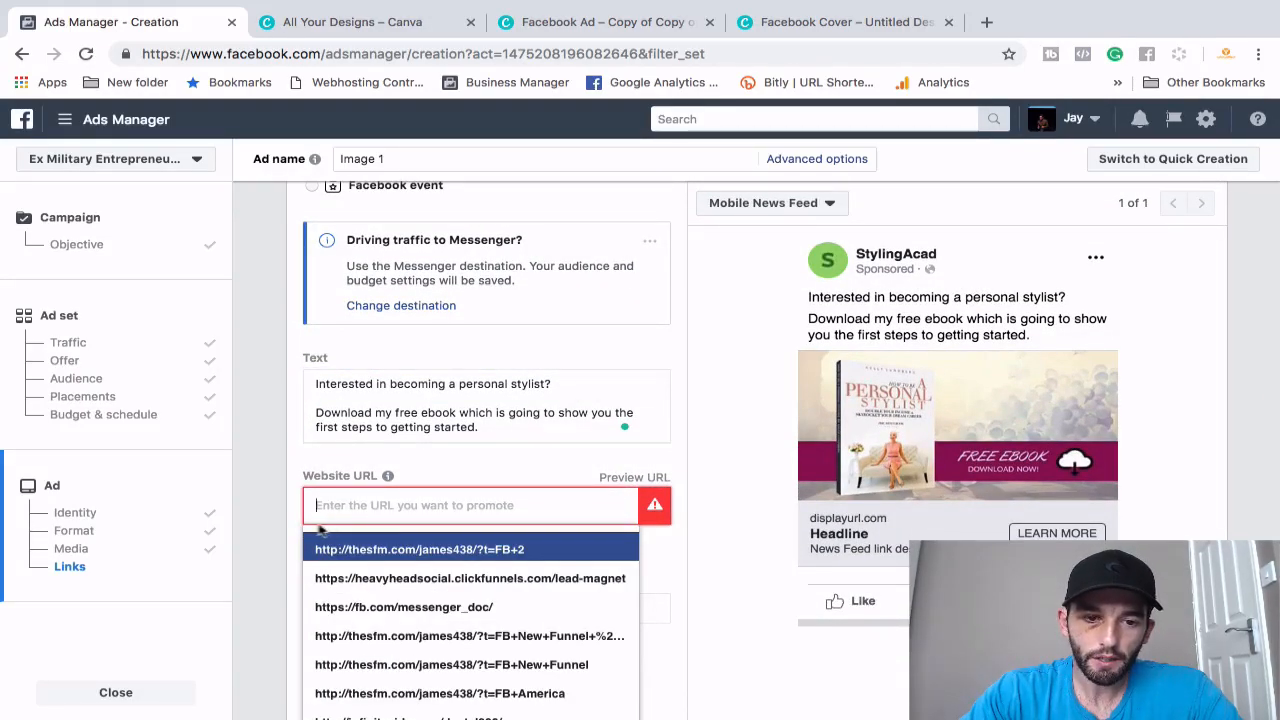
text(www.)
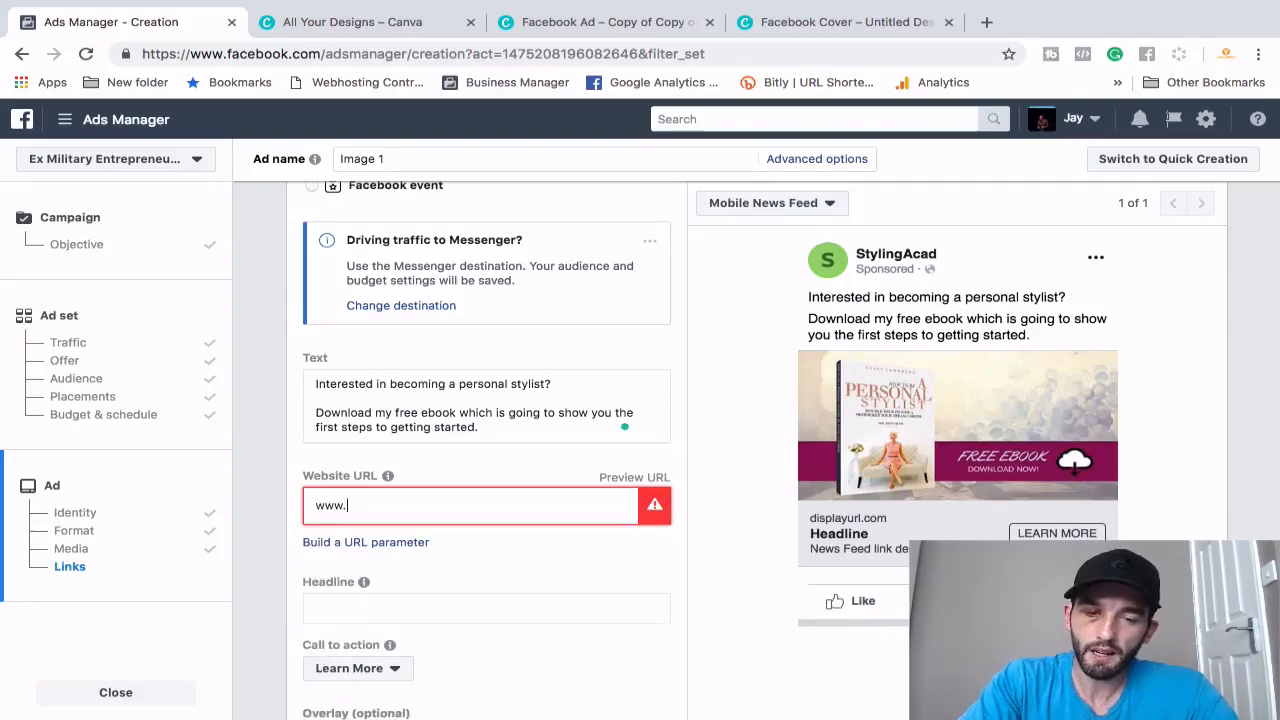
text(jaywilliams)
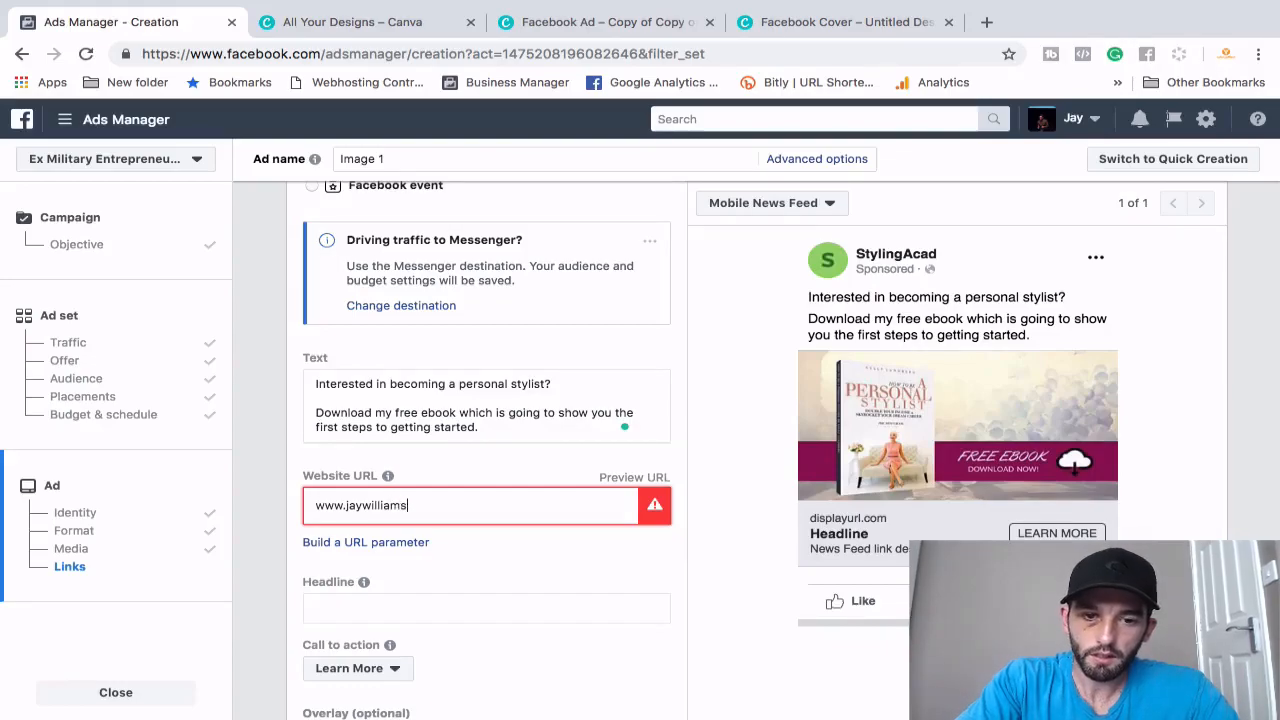
text(.tv)
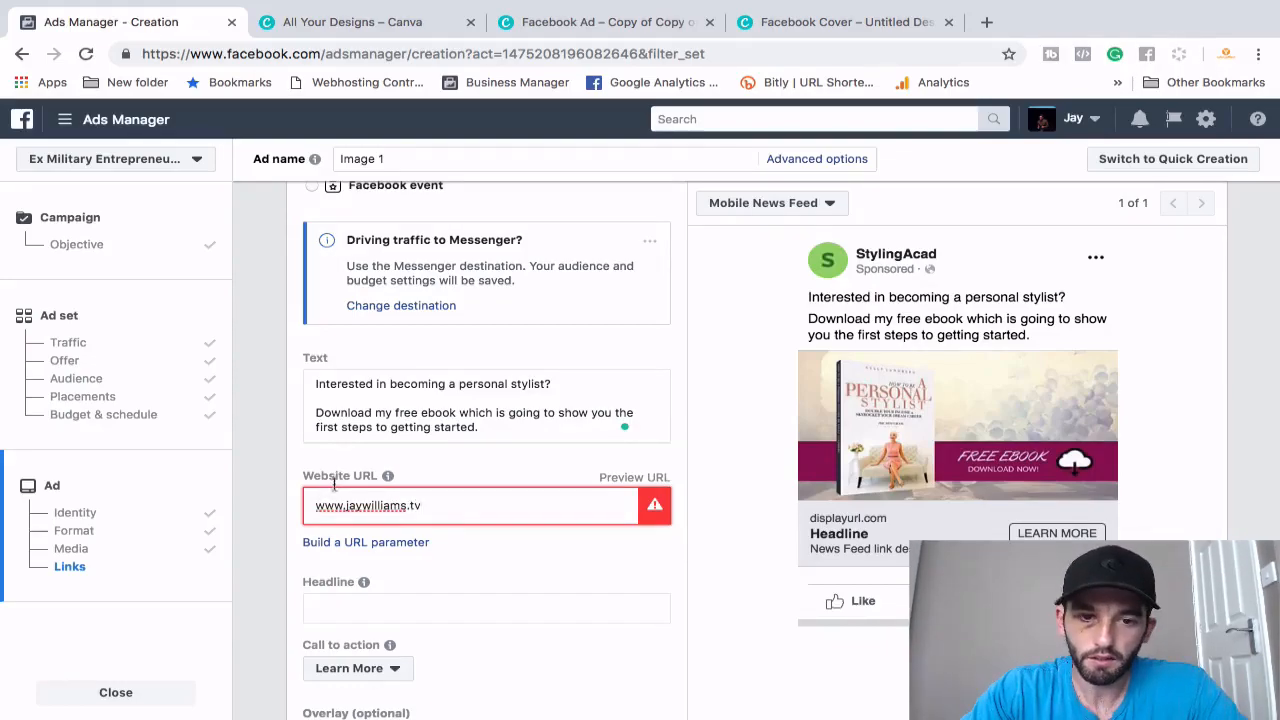
click(471, 551)
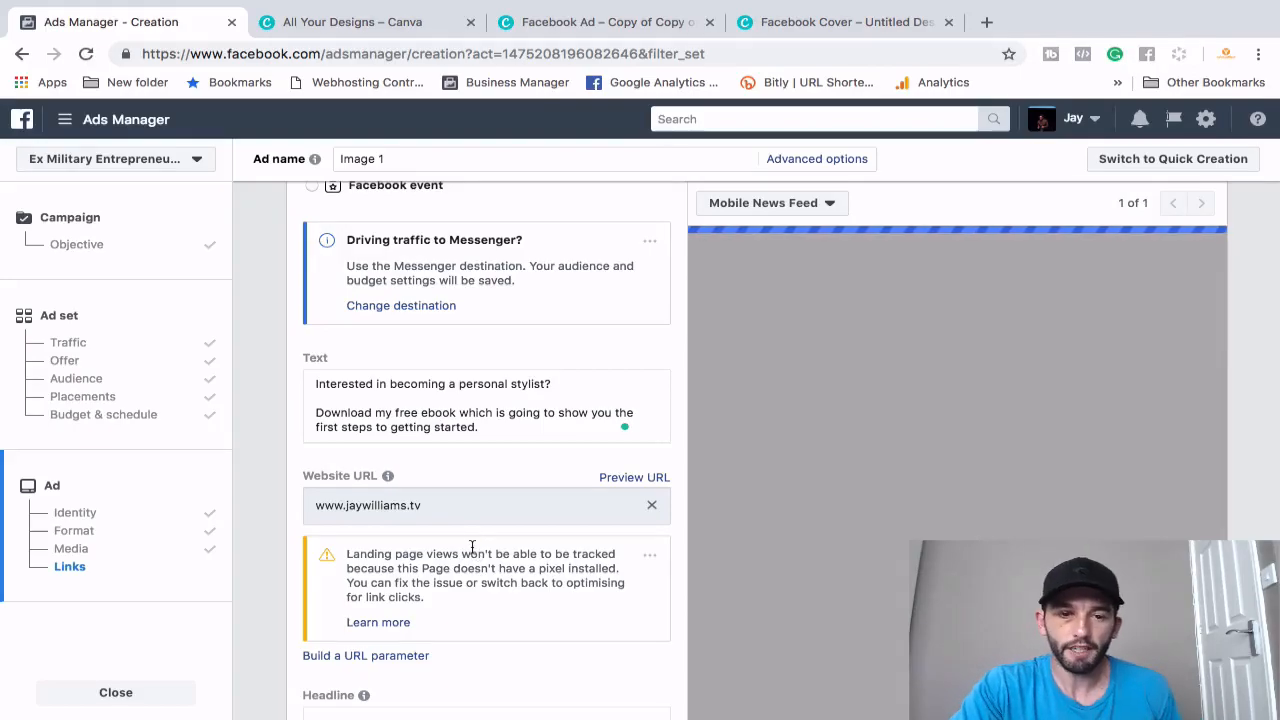
- Enter the headline 'FREE Ebook: Start Your Styling Career Today' and check it in the preview
scroll(560, 583, down, 3)
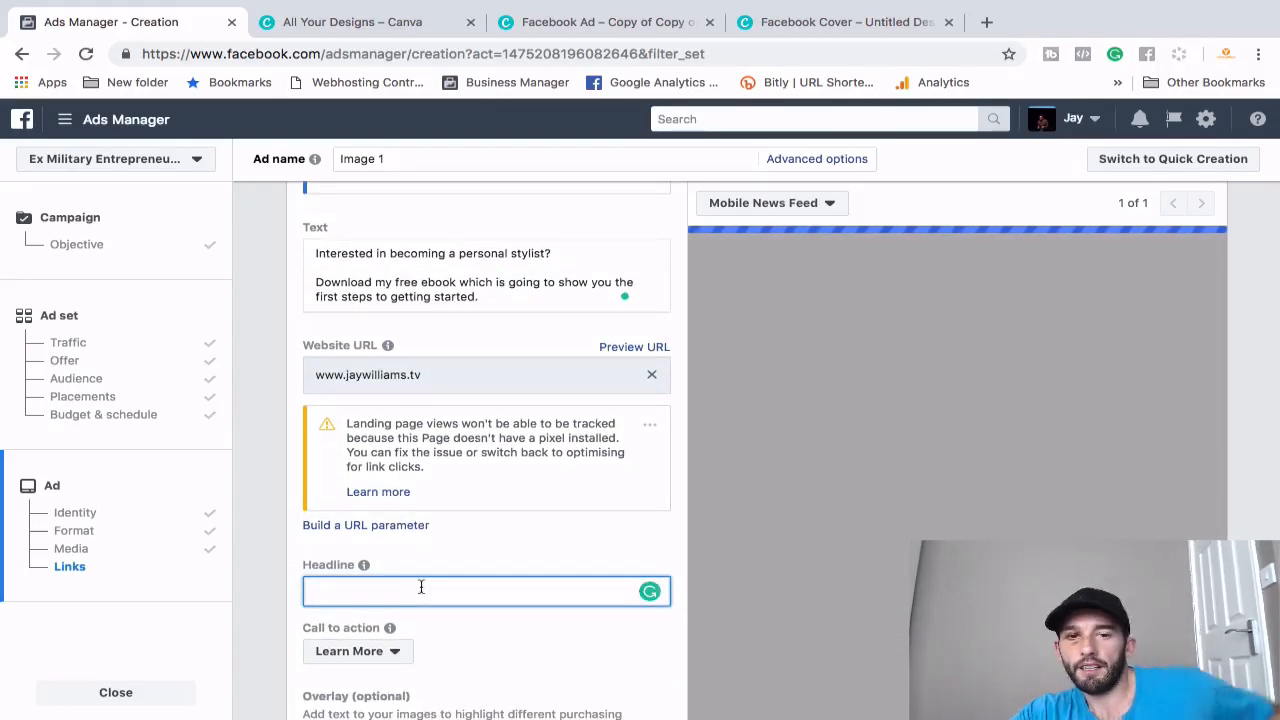
text(F)
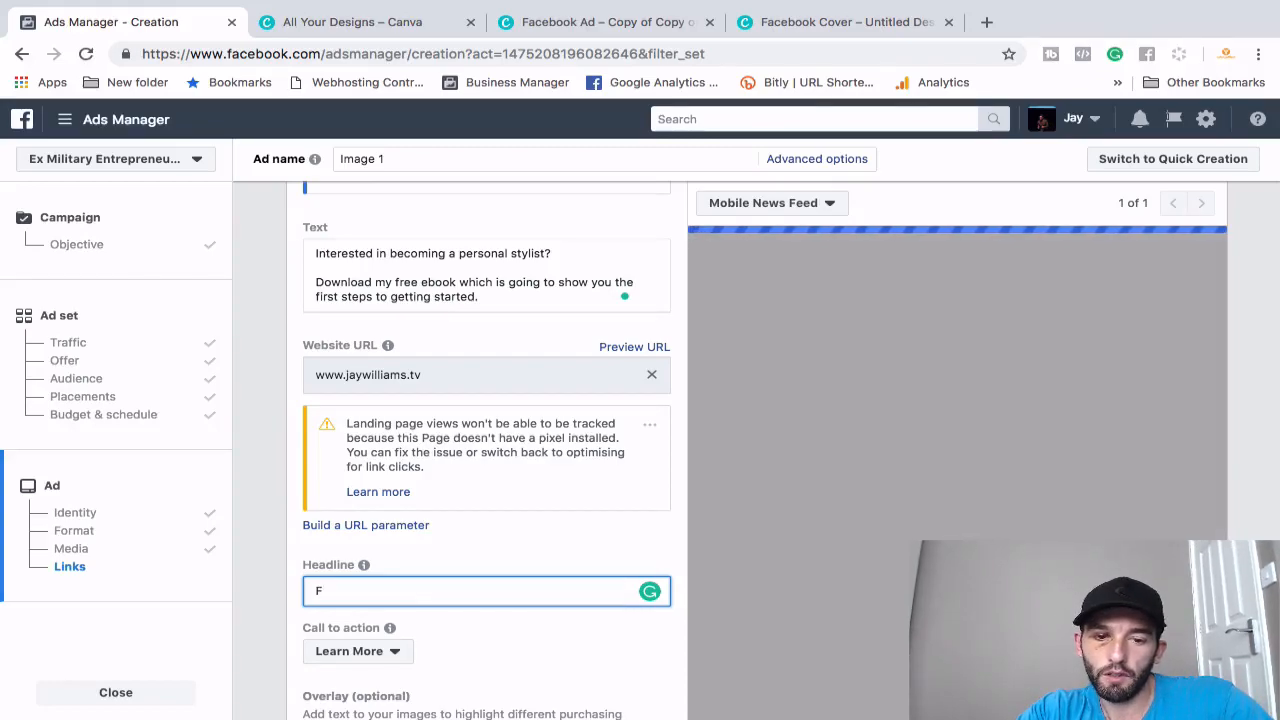
text(REE )
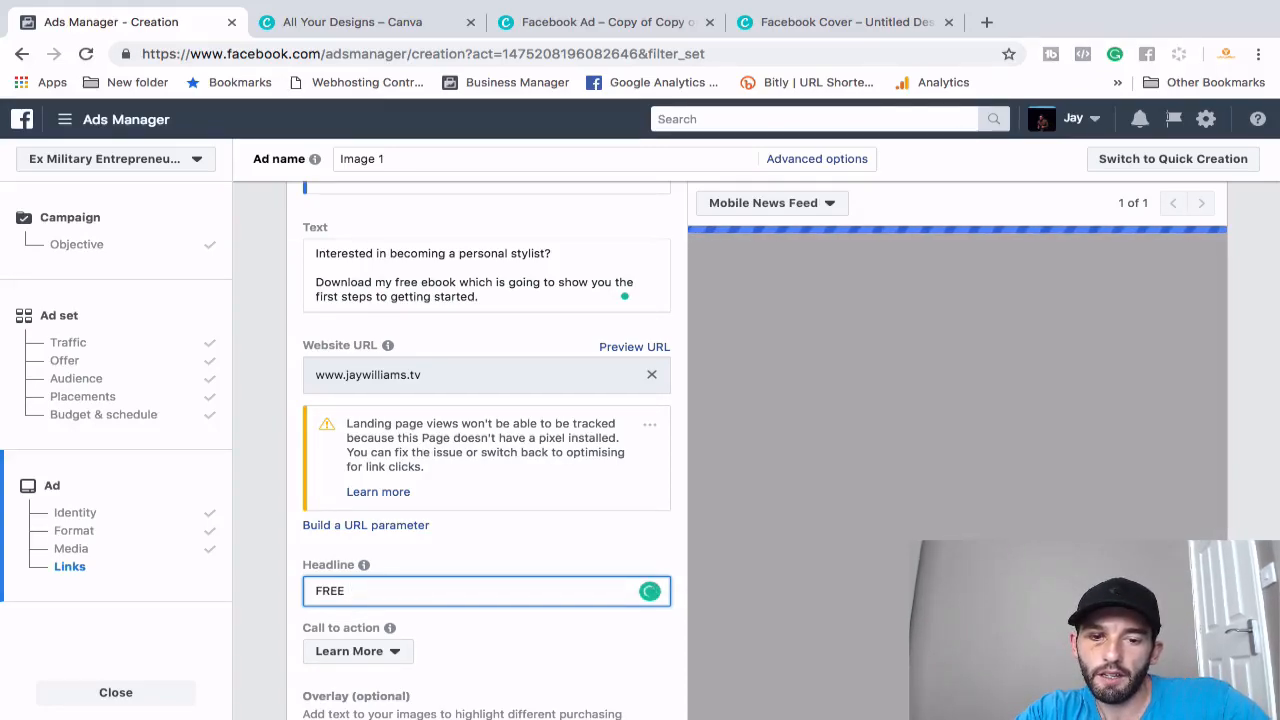
text(Ebook)
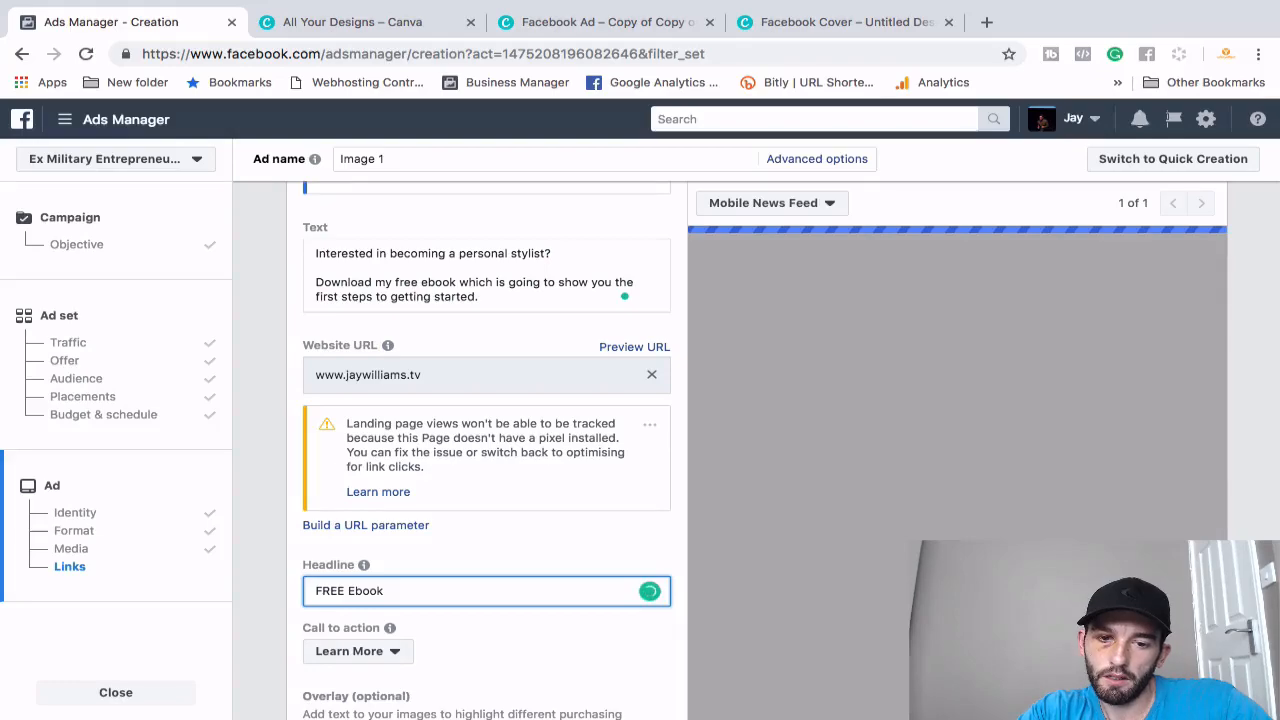
text(: Start Your )
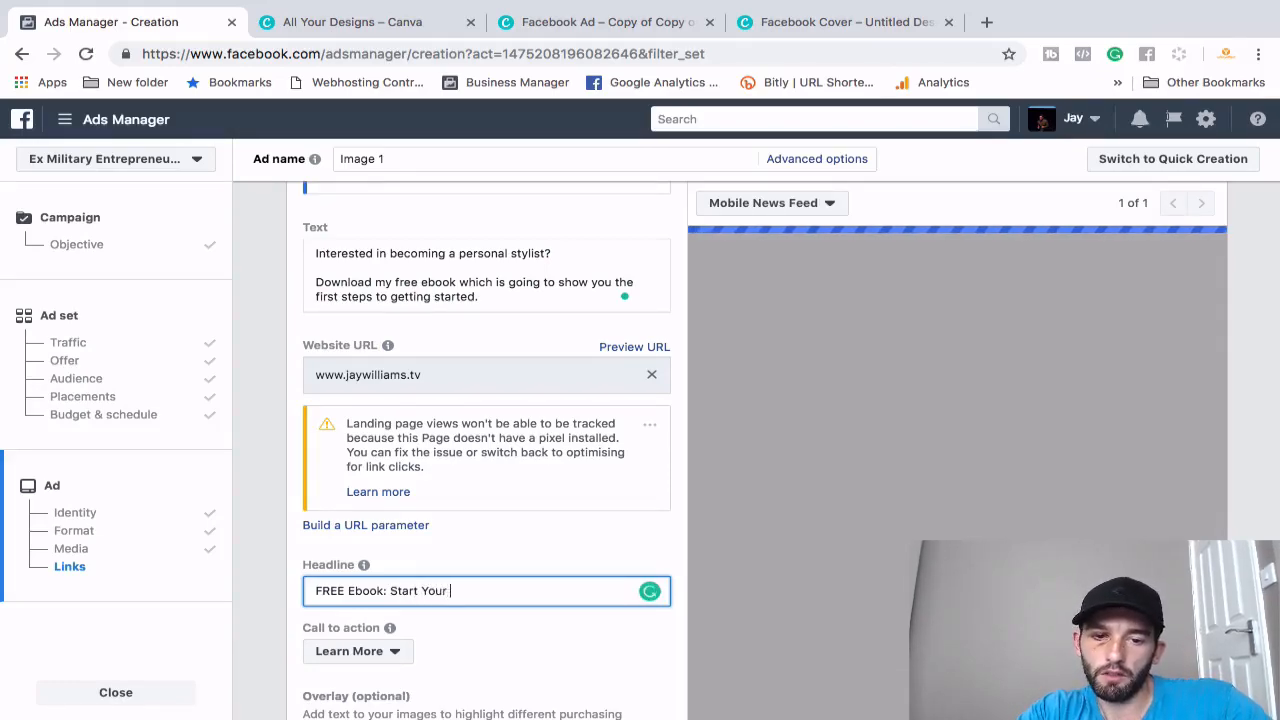
text(Styling C)
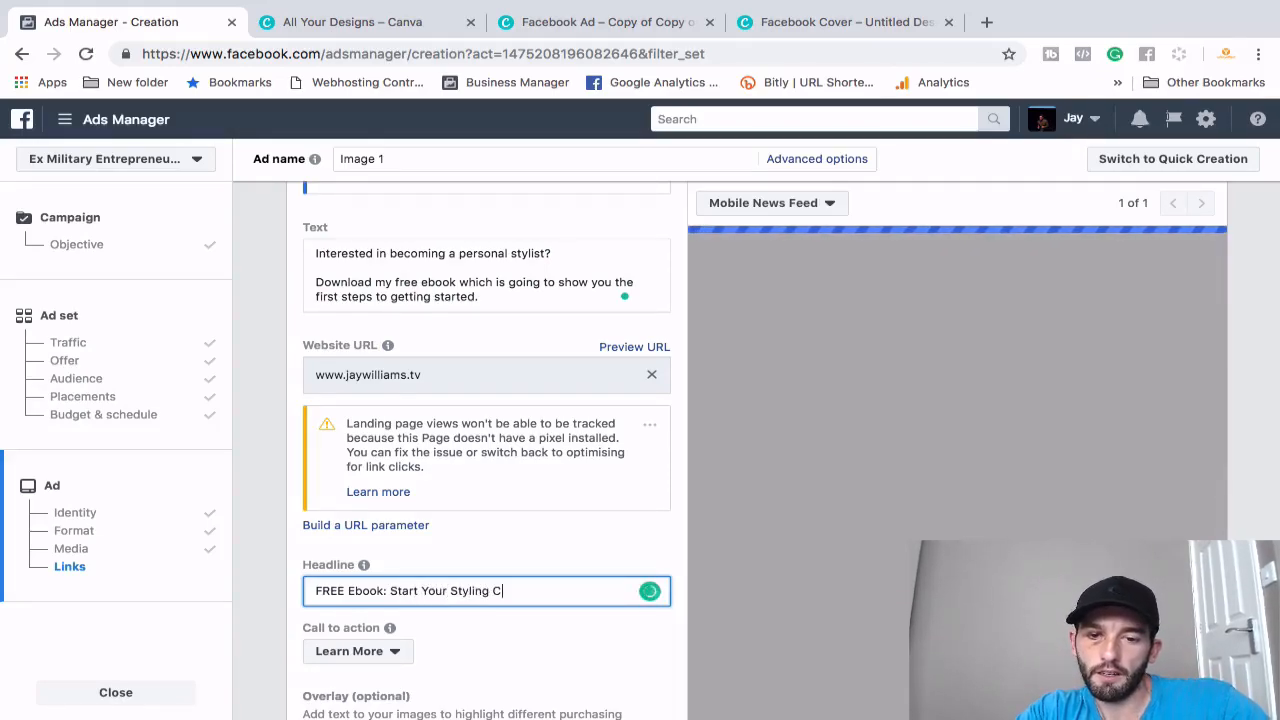
text(areer Today)
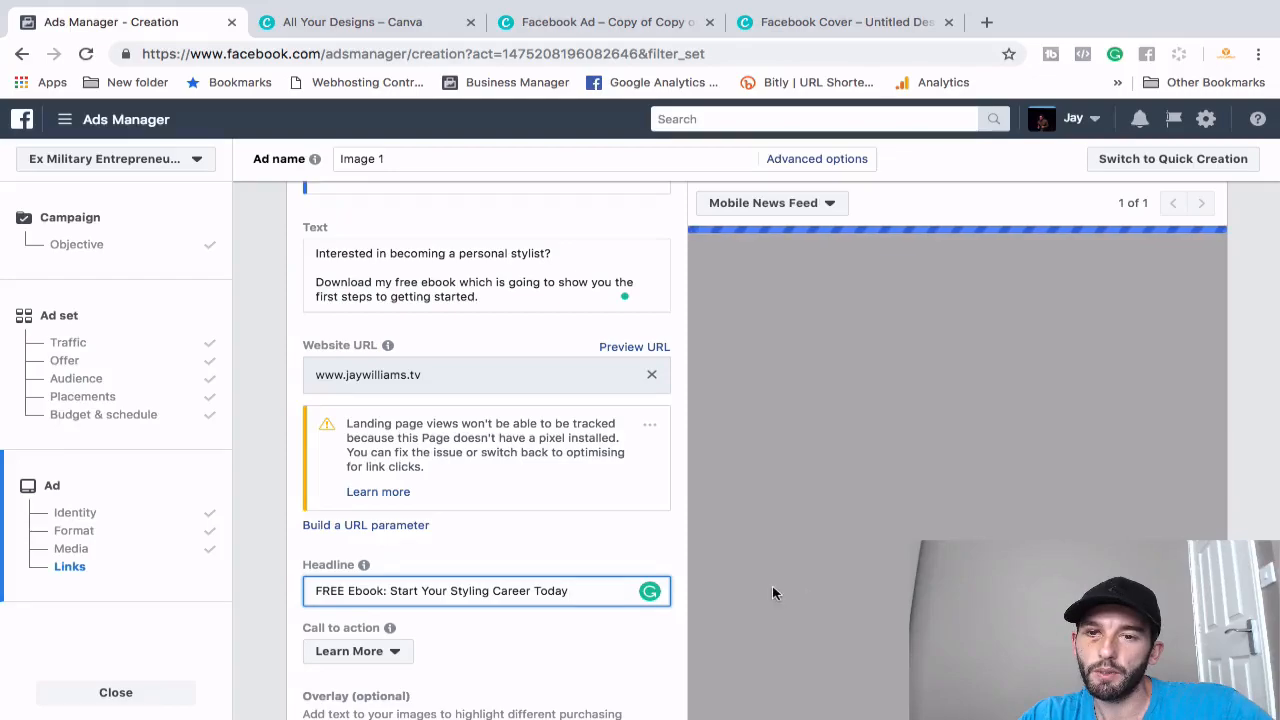
scroll(981, 455, up, 3)
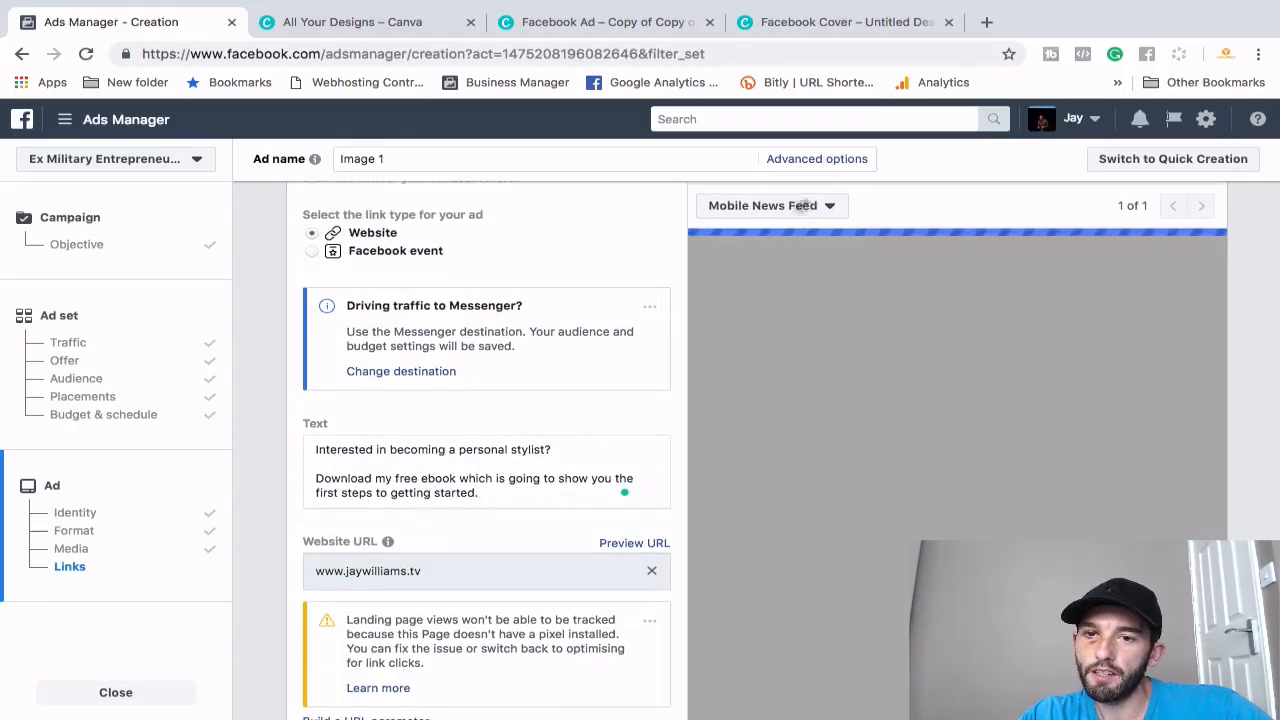
scroll(475, 563, down, 3)
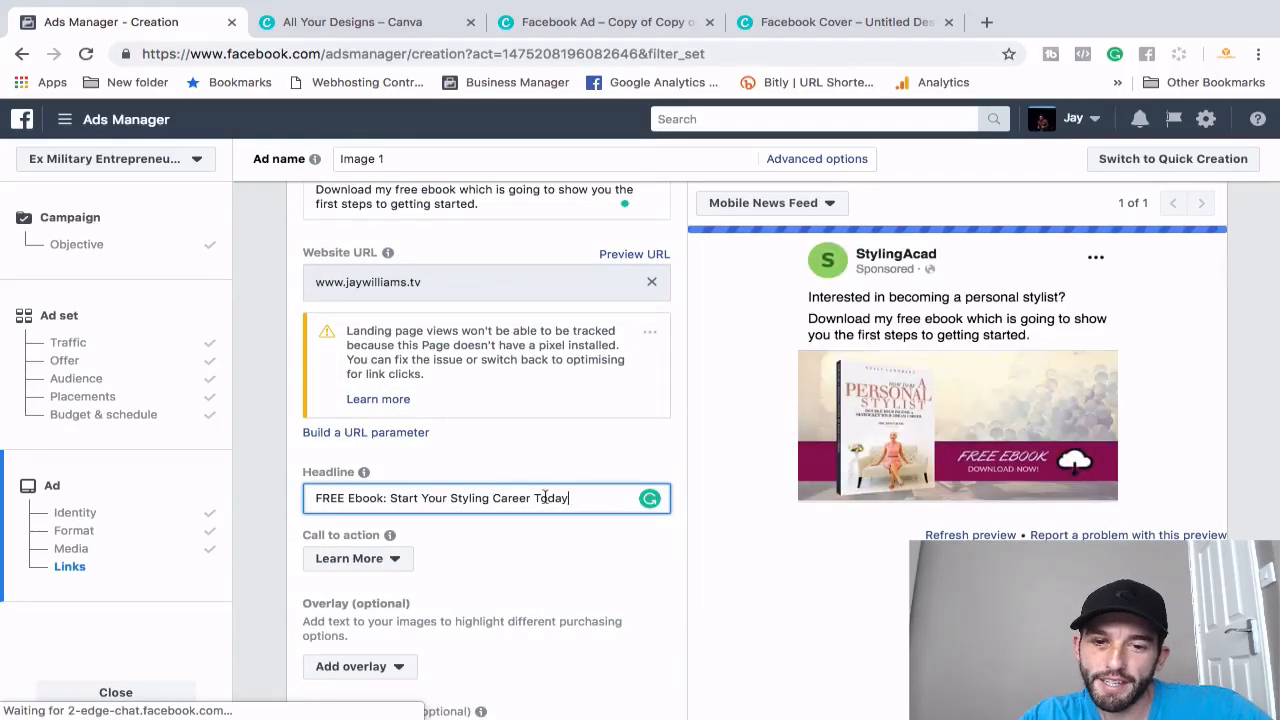
mouse_move(672, 676)
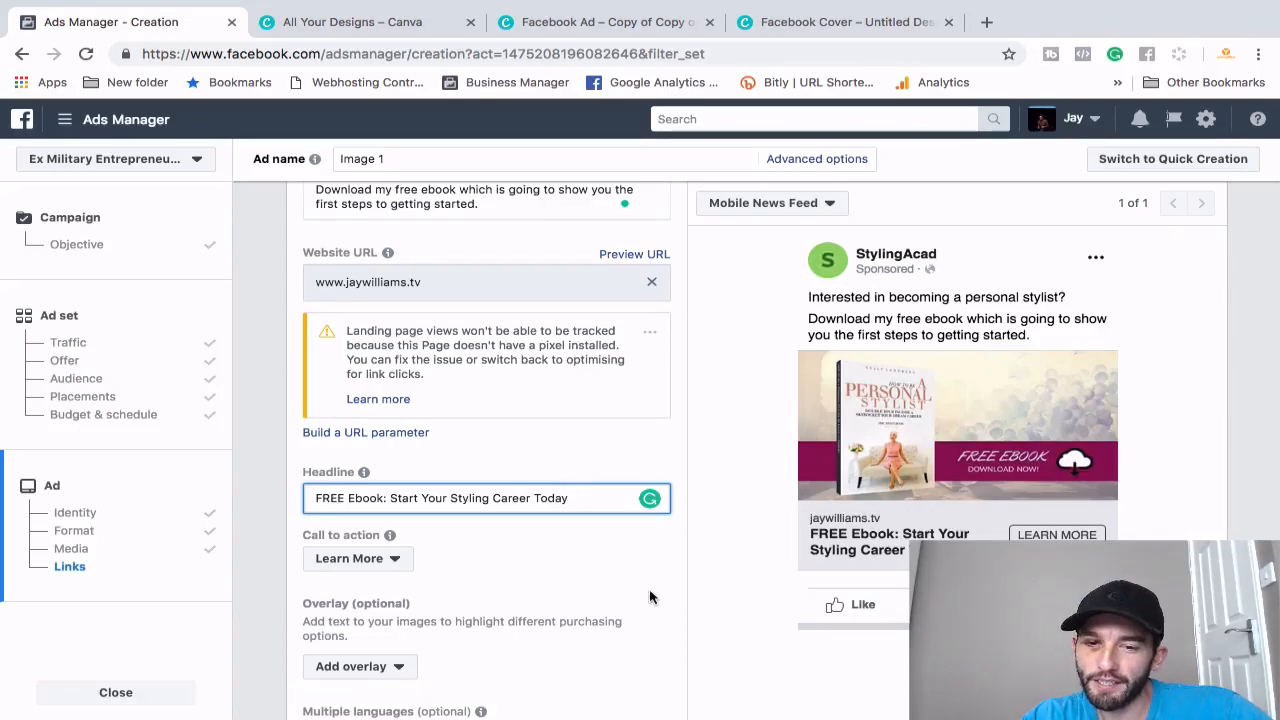
click(394, 559)
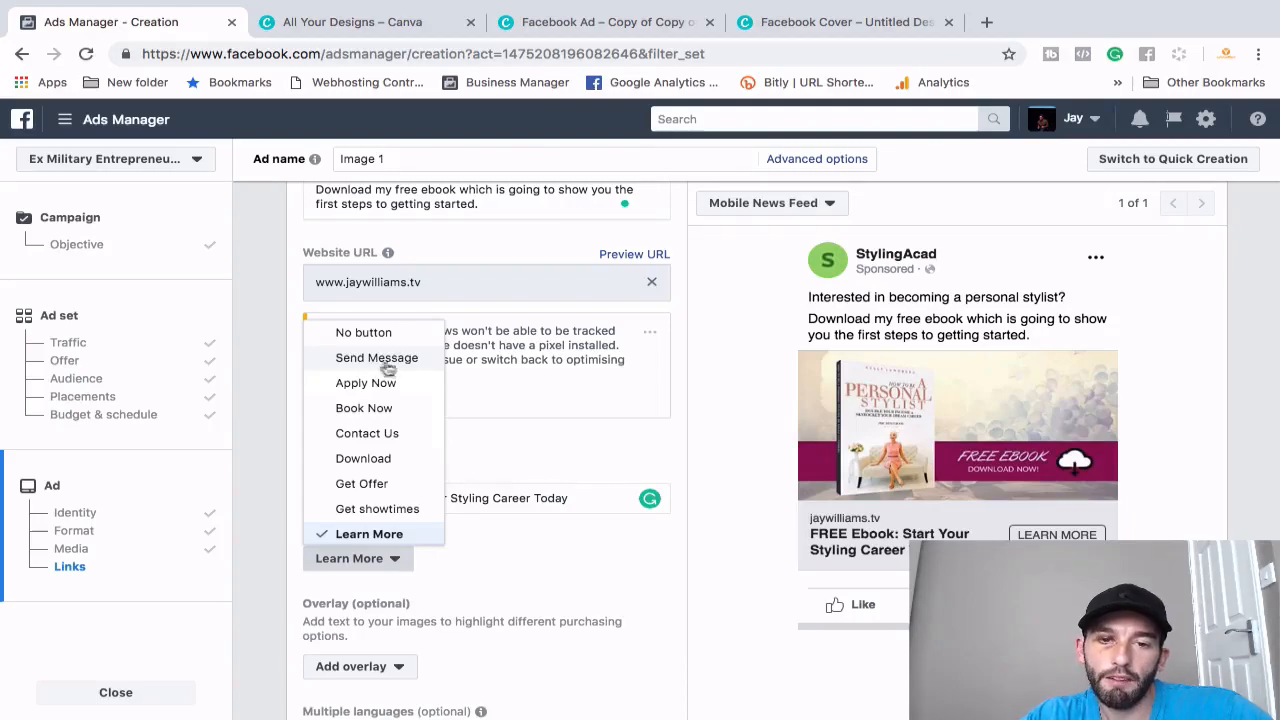
scroll(398, 435, down, 3)
scroll(398, 445, down, 1)
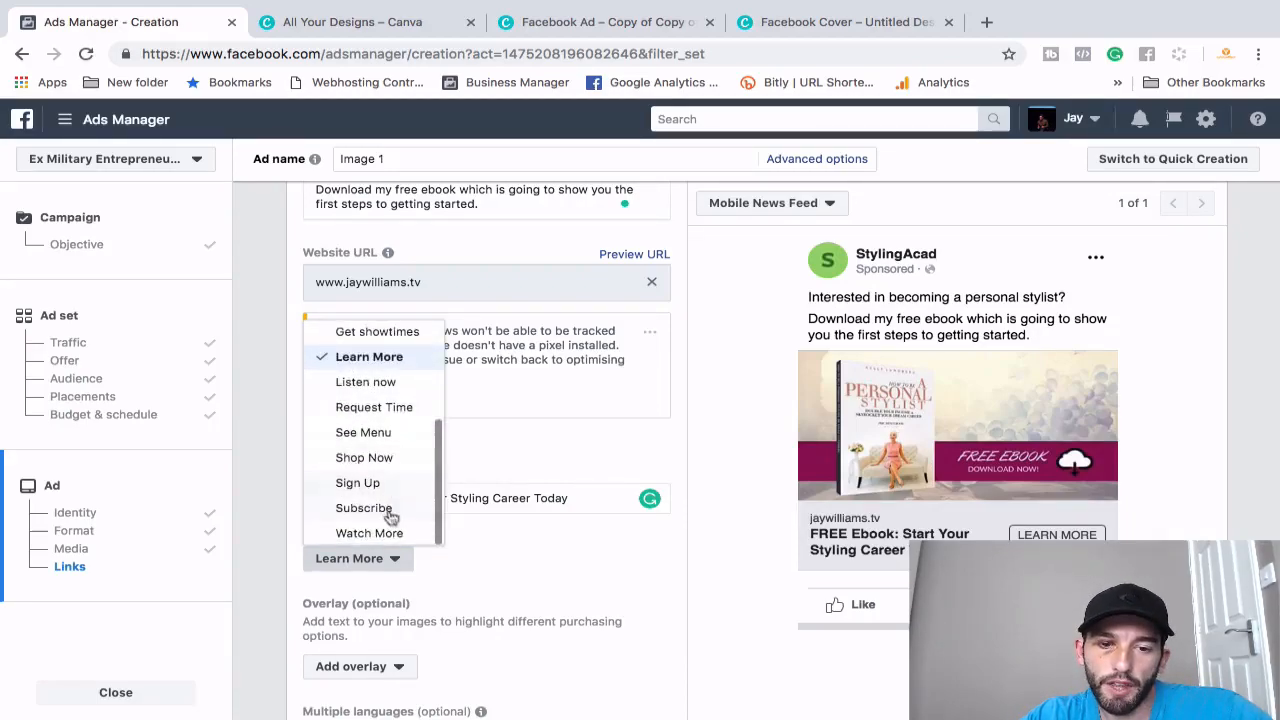
click(374, 459)
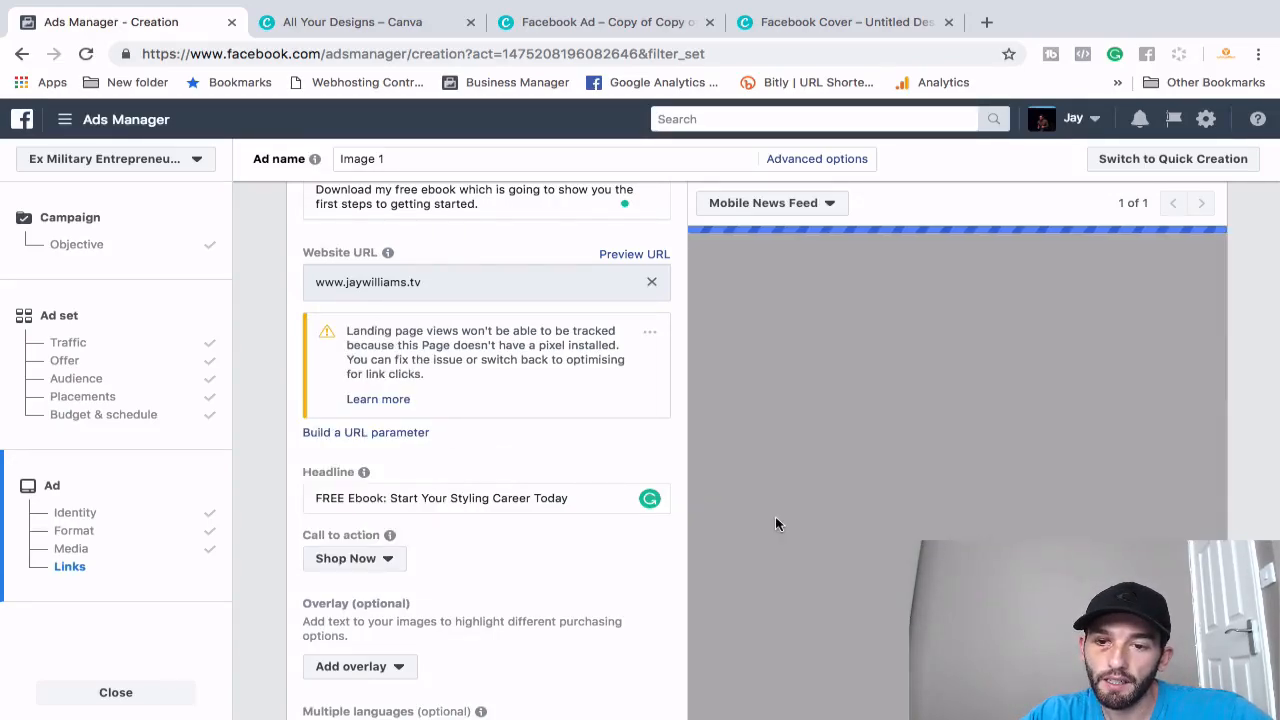
click(370, 557)
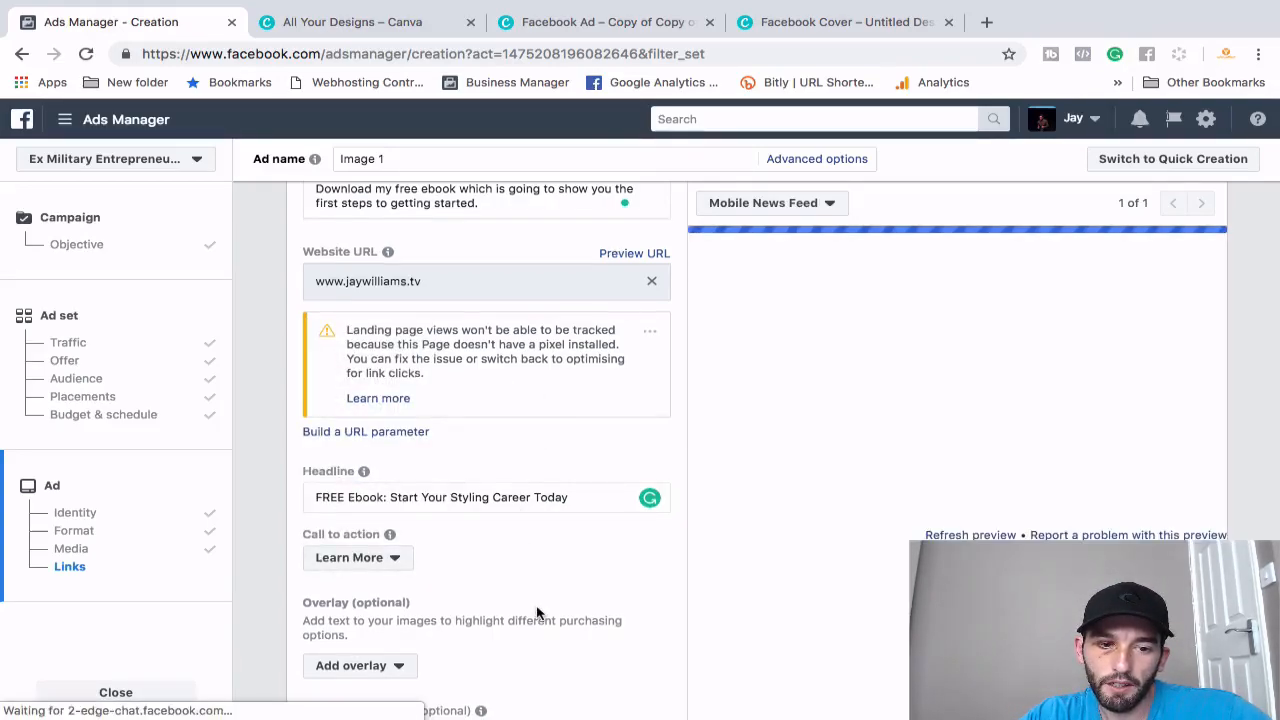
scroll(537, 612, down, 1)
- Leave the link's URL parameters field empty
scroll(537, 612, down, 5)
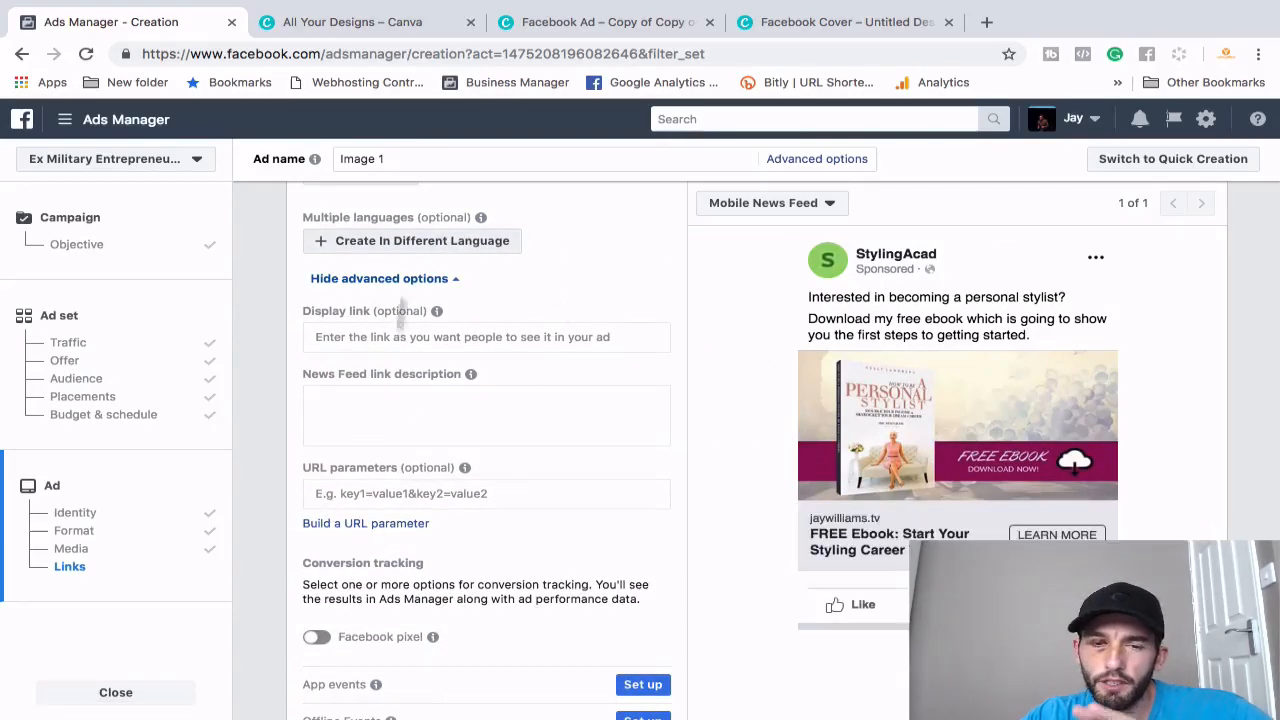
mouse_move(452, 467)
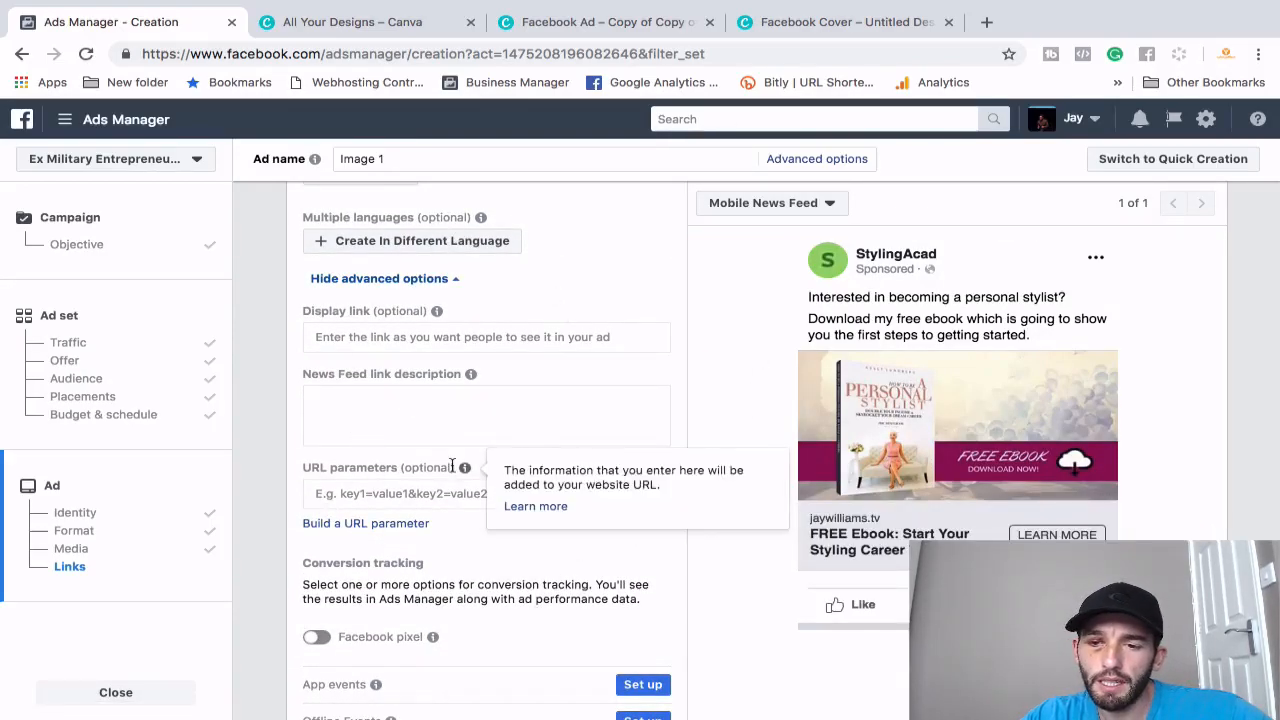
click(363, 497)
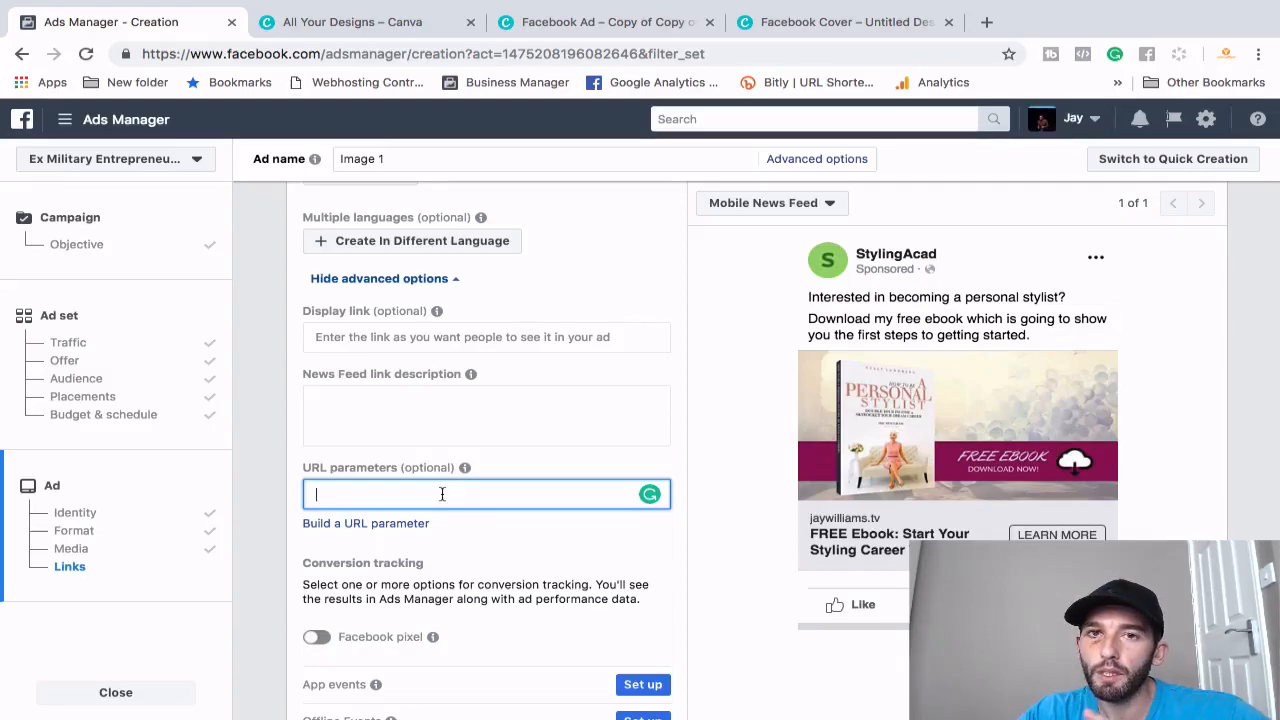
click(503, 466)
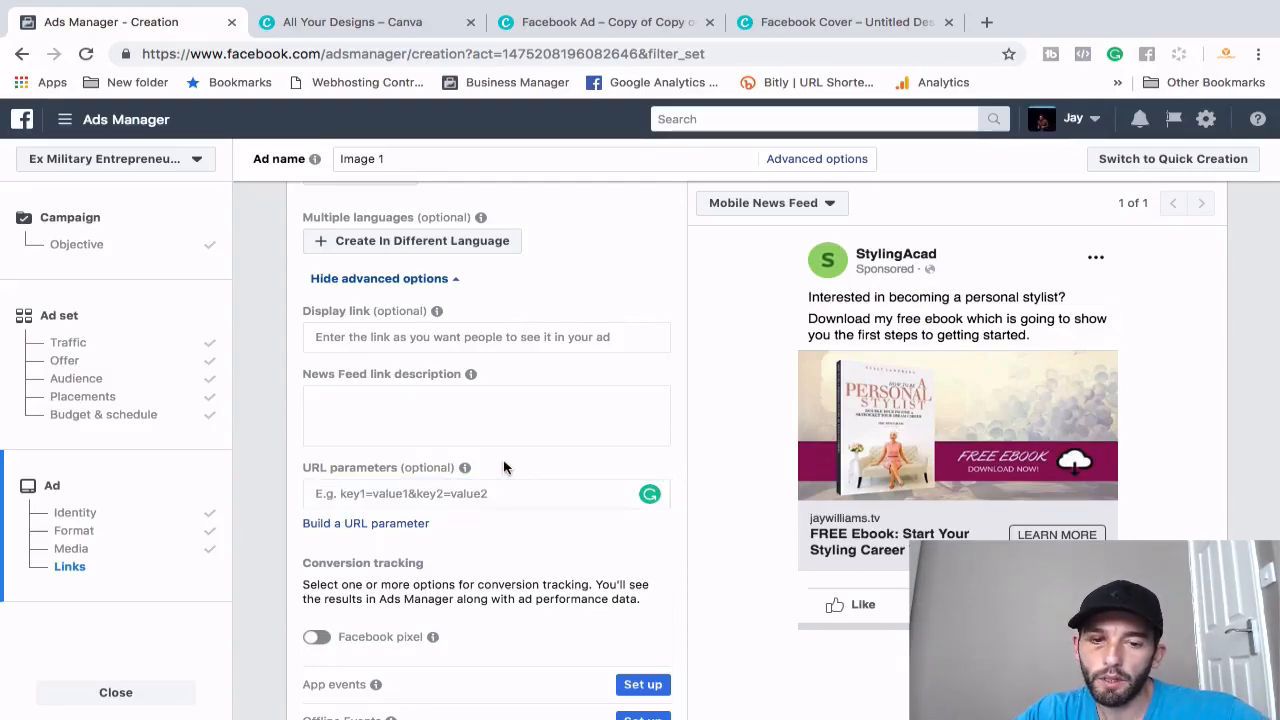
- Leave Facebook pixel conversion tracking off and confirm the finished ad
scroll(503, 466, down, 3)
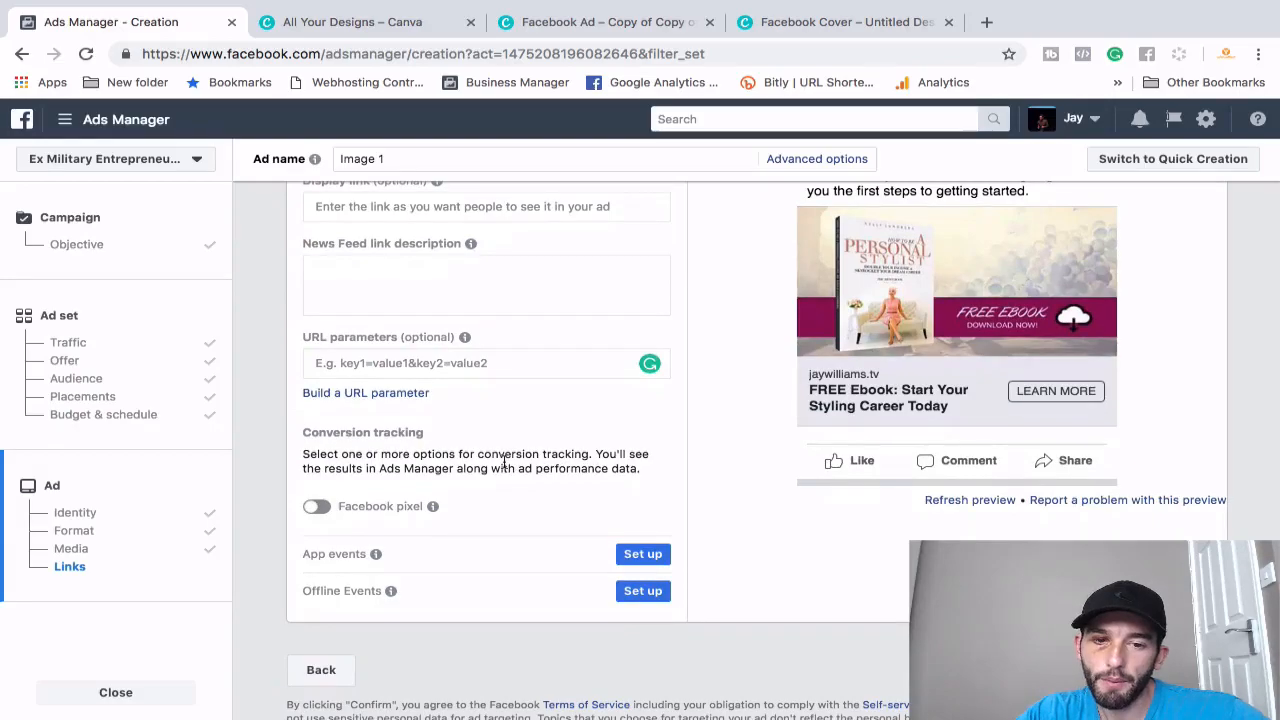
click(316, 510)
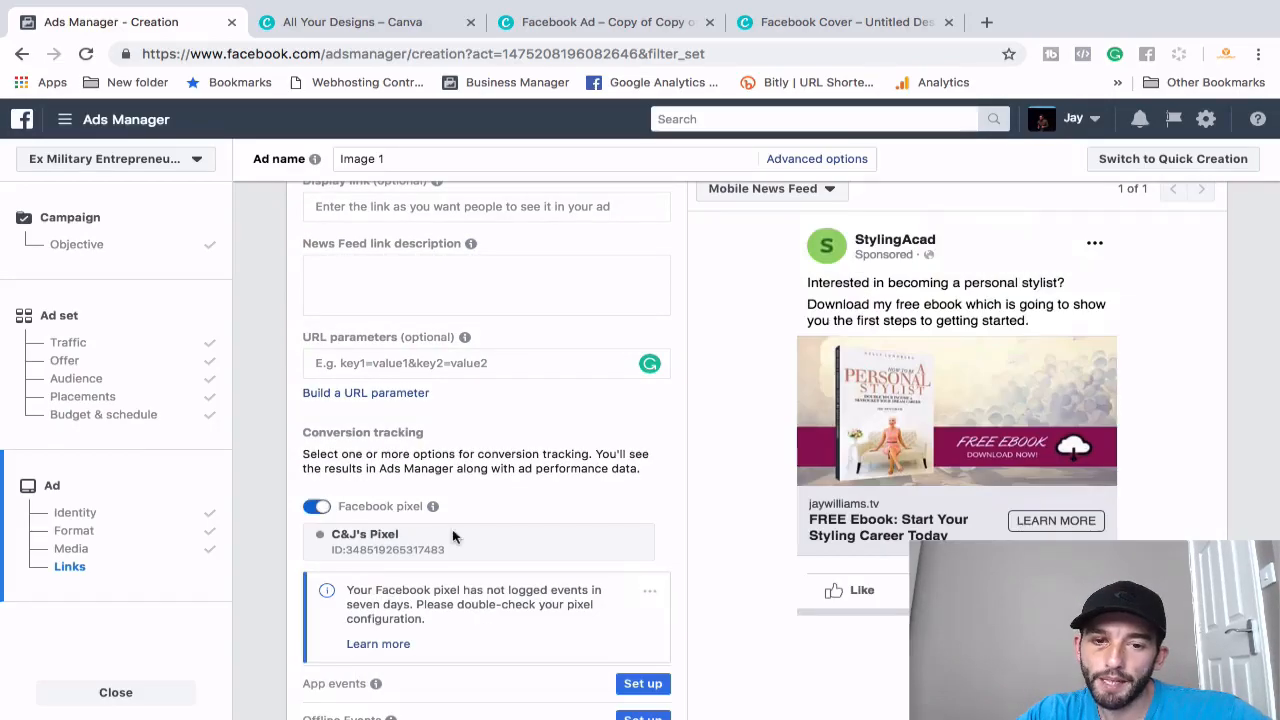
click(316, 508)
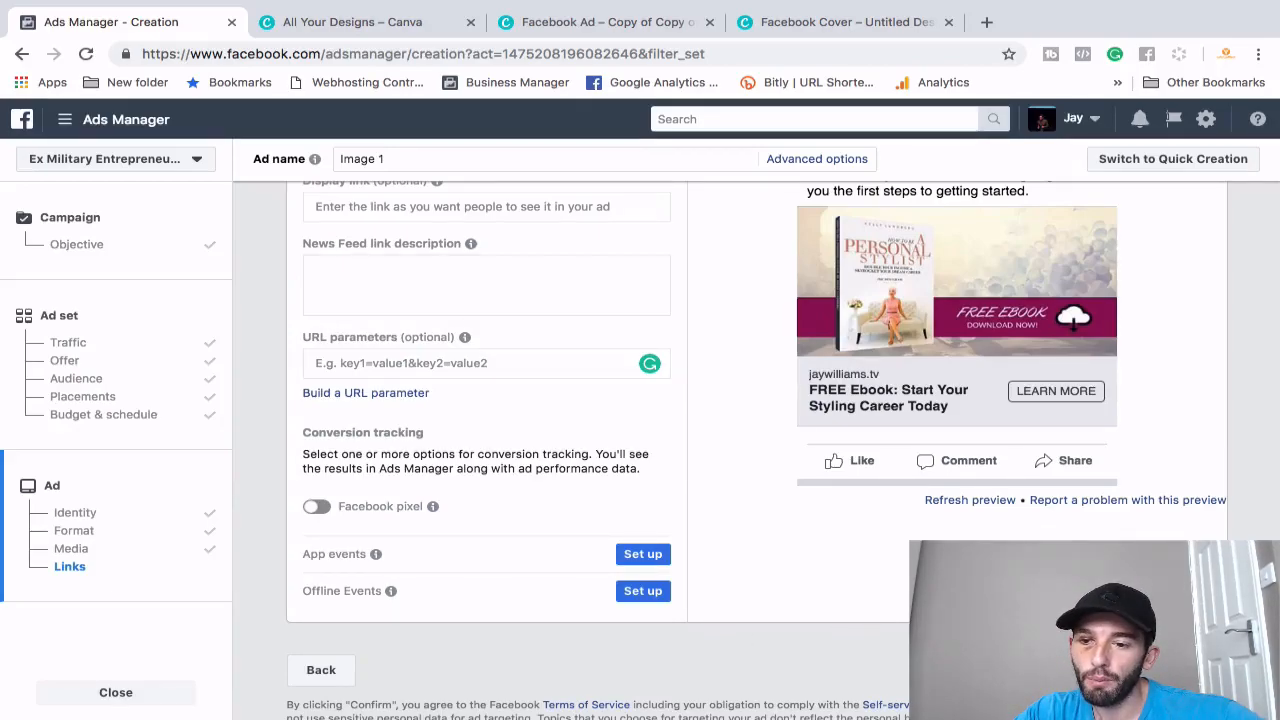
click(1188, 670)
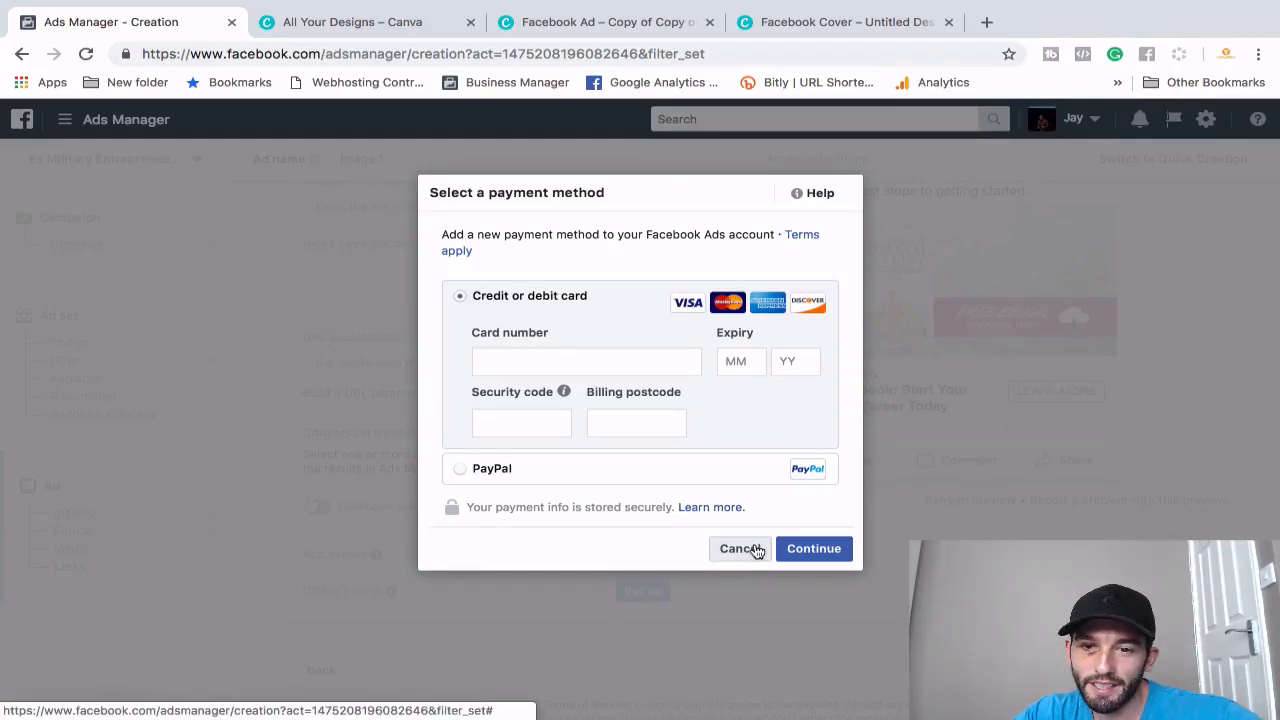
- Cancel the Select a payment method dialog without adding a card
click(738, 553)
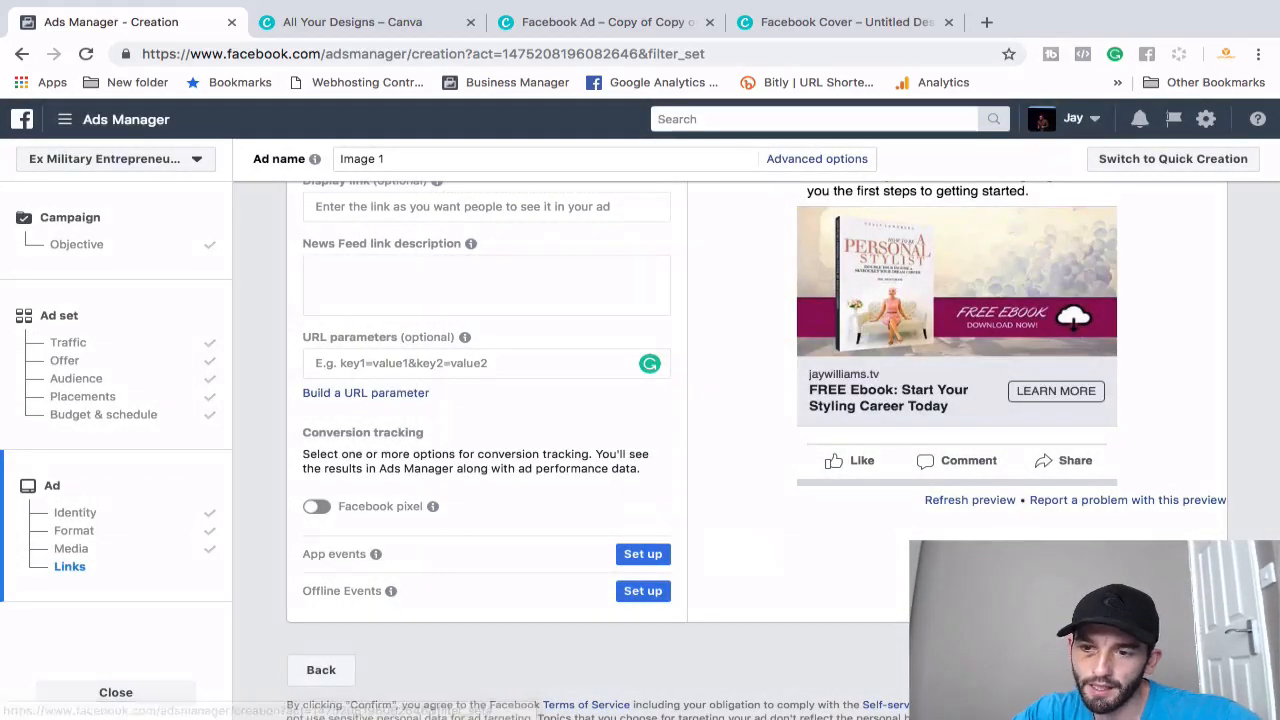